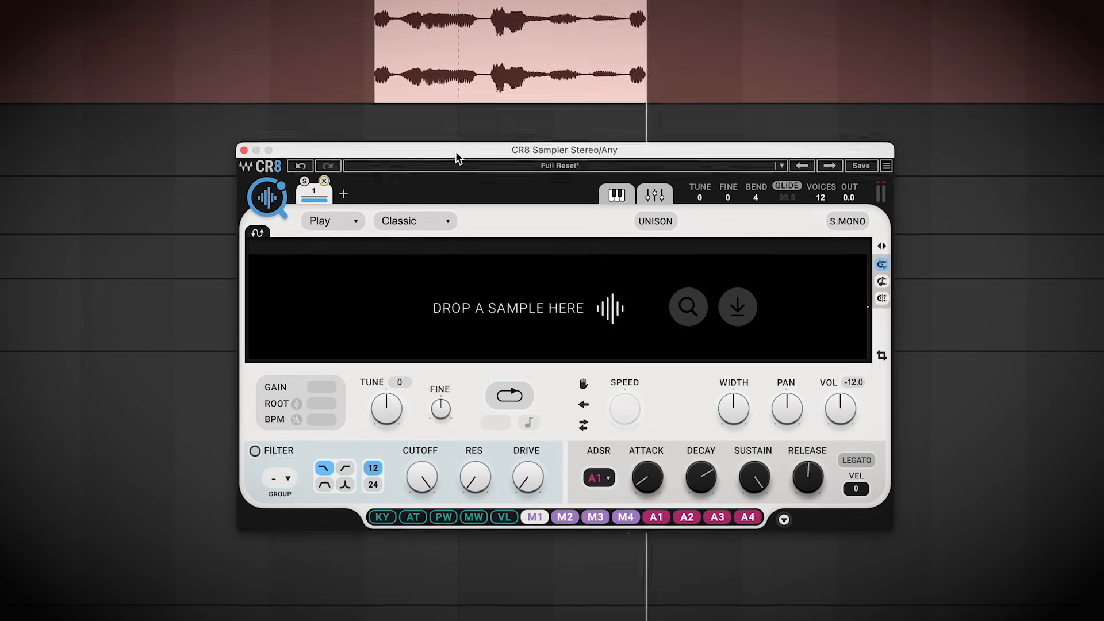
# Step: Load the audio clip from the track into the empty sampler and open the sample's stretch mode choices
pyautogui.press('space')
pyautogui.click(488, 2)
pyautogui.moveTo(488, 2); pyautogui.dragTo(488, 288)
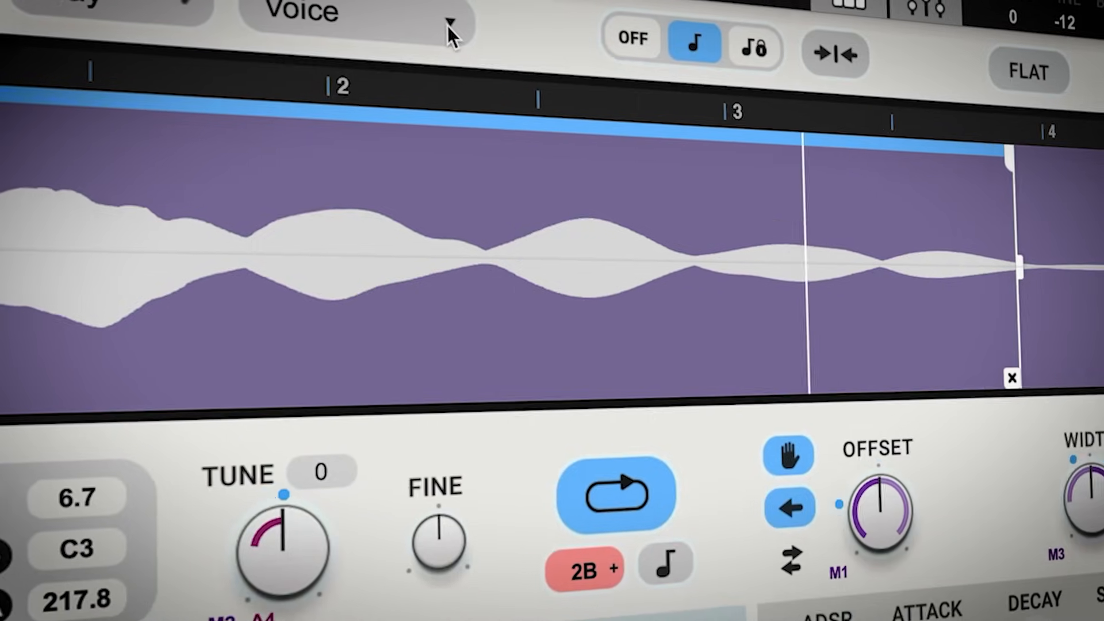
pyautogui.click(452, 32)
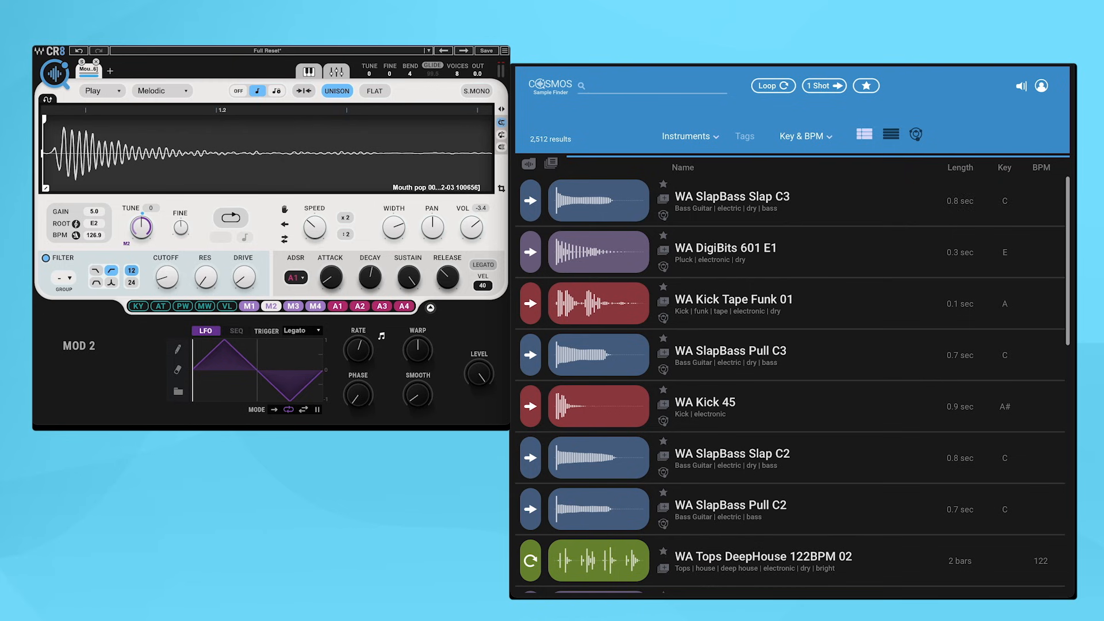
# Step: Browse the COSMOS sample list from the slap bass samples through to the riser and vocal samples
pyautogui.scroll(-3, 794, 292)
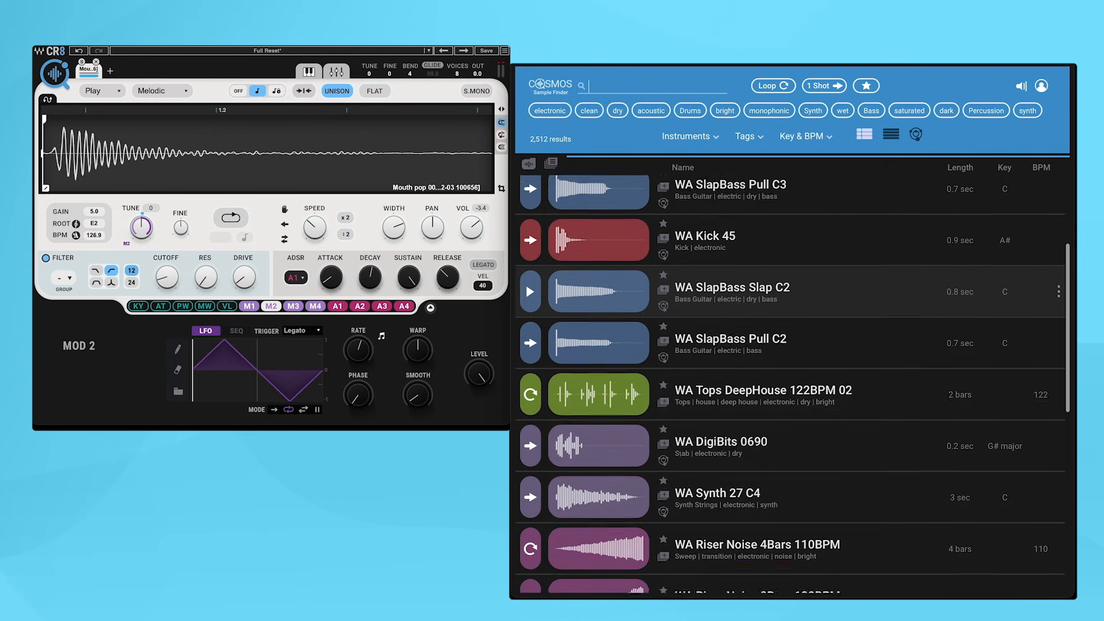
pyautogui.scroll(-3, 793, 288)
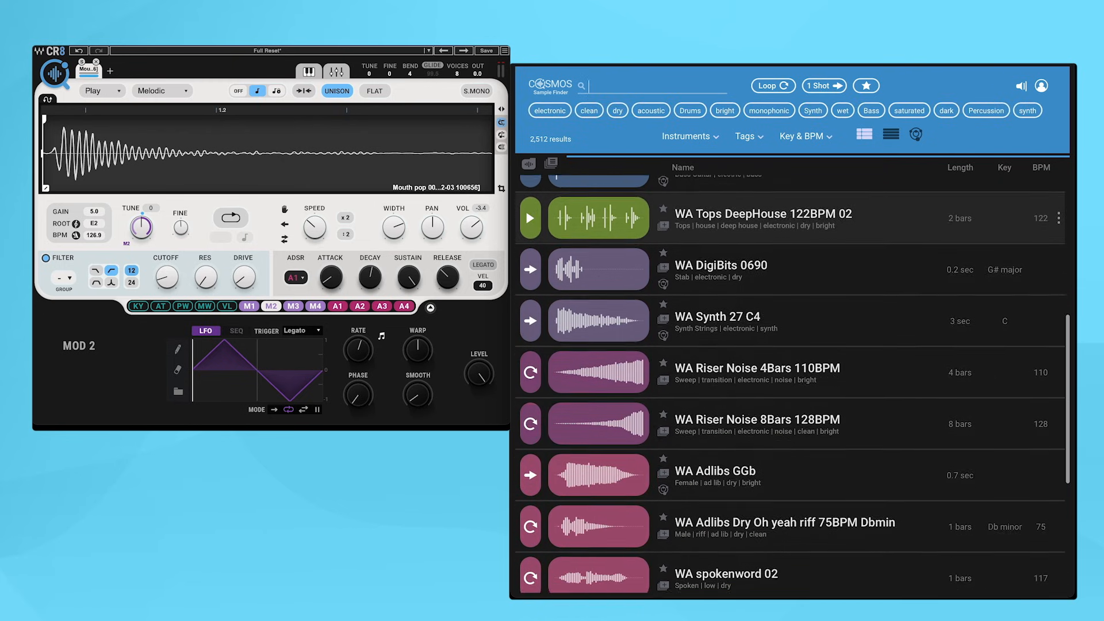
pyautogui.scroll(-2, 794, 288)
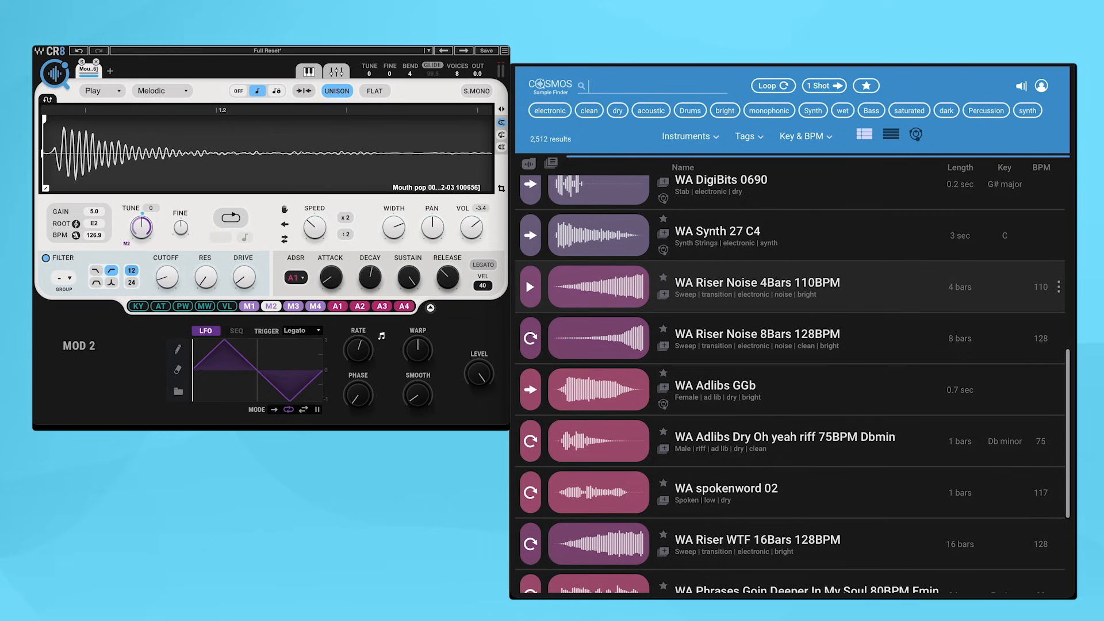
pyautogui.scroll(-2, 794, 288)
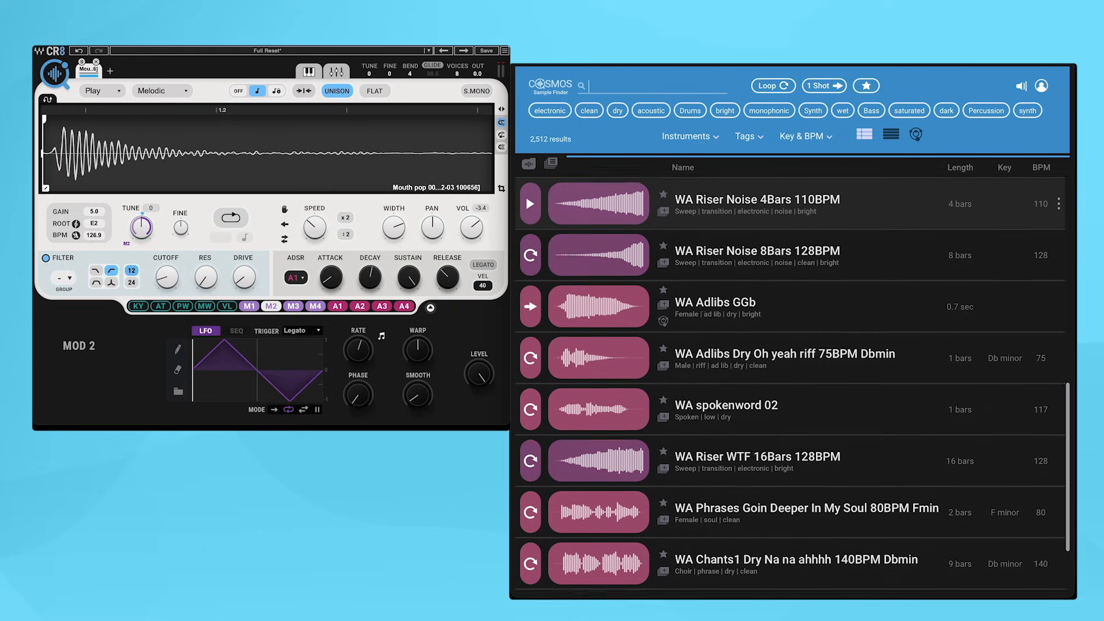
pyautogui.scroll(-3, 793, 288)
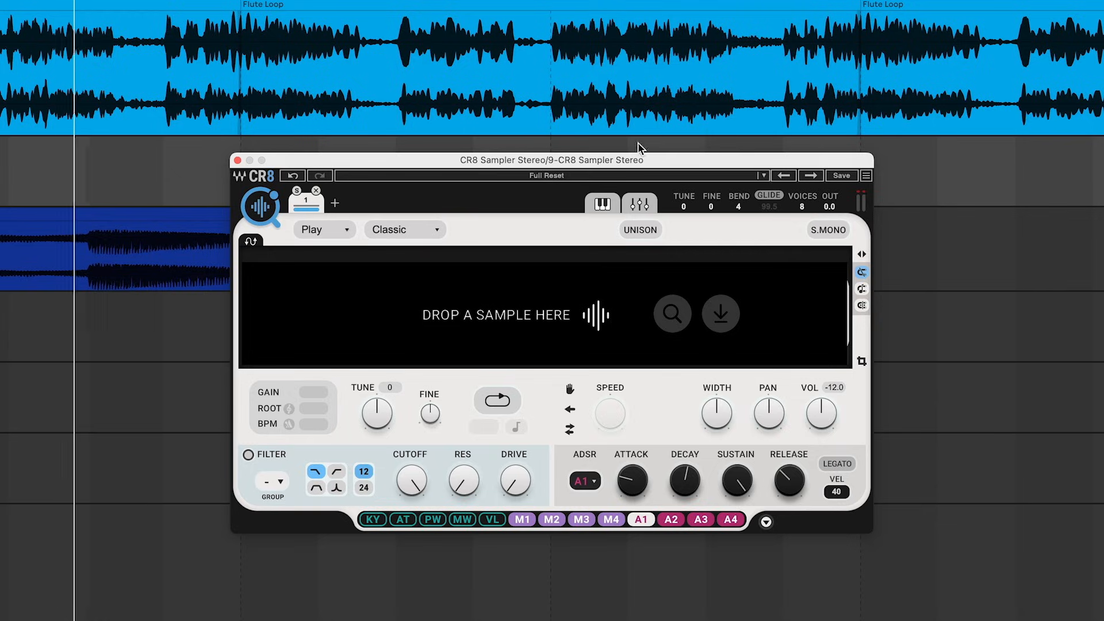
# Step: Load the Flute Loop clip from the timeline into the empty sampler and raise its tune to 11
pyautogui.click(642, 4)
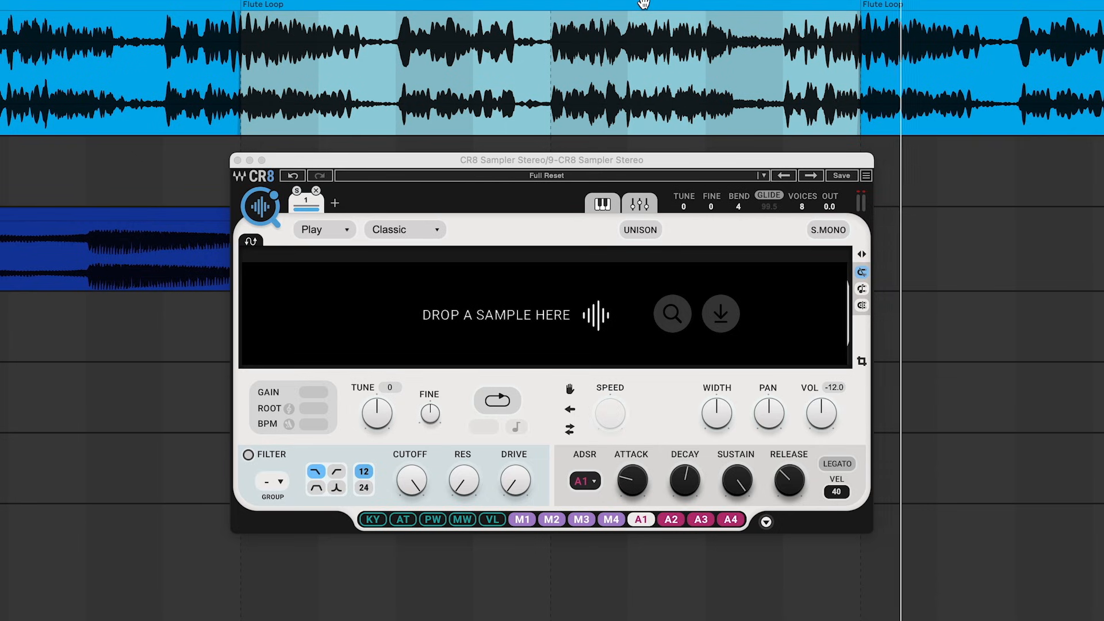
pyautogui.moveTo(643, 3); pyautogui.dragTo(626, 289)
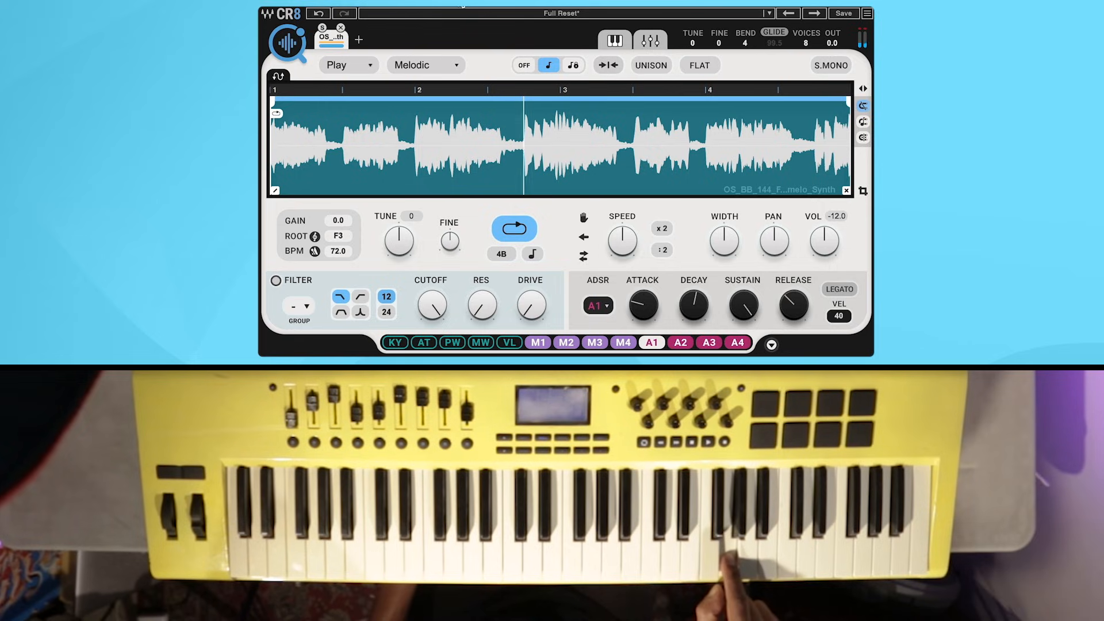
pyautogui.moveTo(399, 241); pyautogui.dragTo(399, 204)
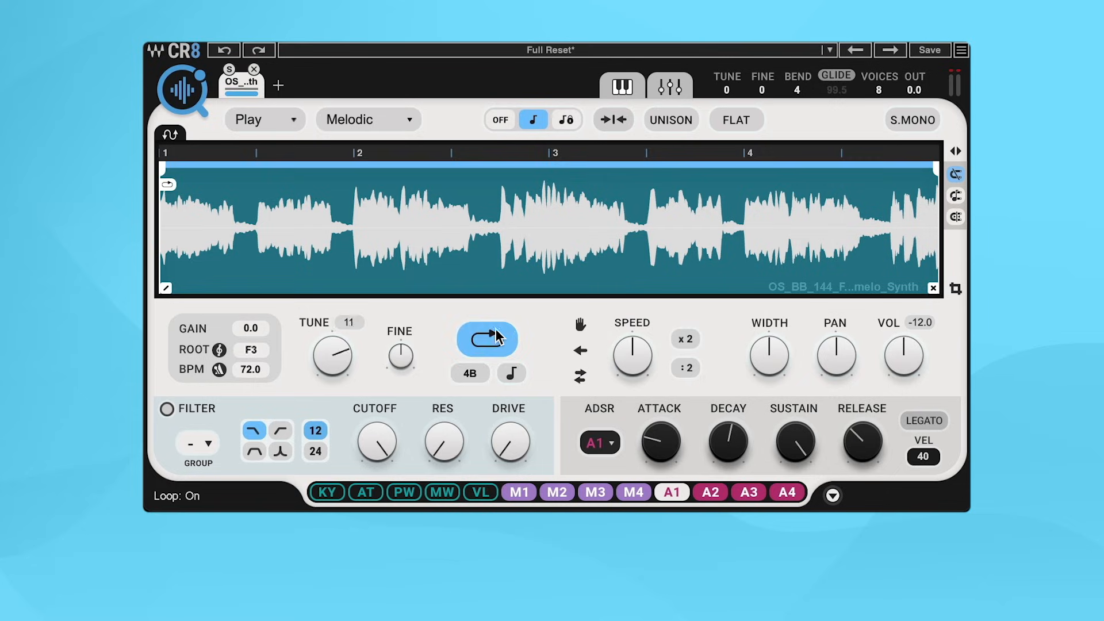
# Step: With looping turned off, trim the flute sample's end back to its first note and crop the sample
pyautogui.click(487, 340)
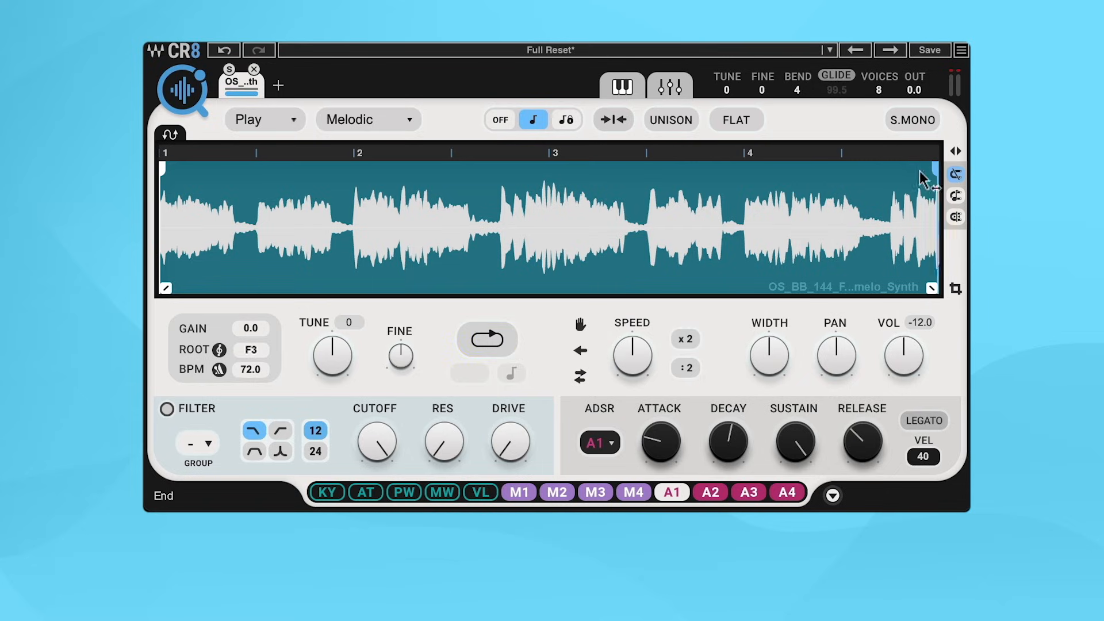
pyautogui.moveTo(931, 178)
pyautogui.mouseDown()
pyautogui.moveTo(298, 207)
pyautogui.moveTo(253, 196)
pyautogui.mouseUp()
pyautogui.moveTo(237, 150)
pyautogui.mouseDown()
pyautogui.moveTo(236, 230)
pyautogui.moveTo(524, 281)
pyautogui.mouseUp()
pyautogui.click(956, 289)
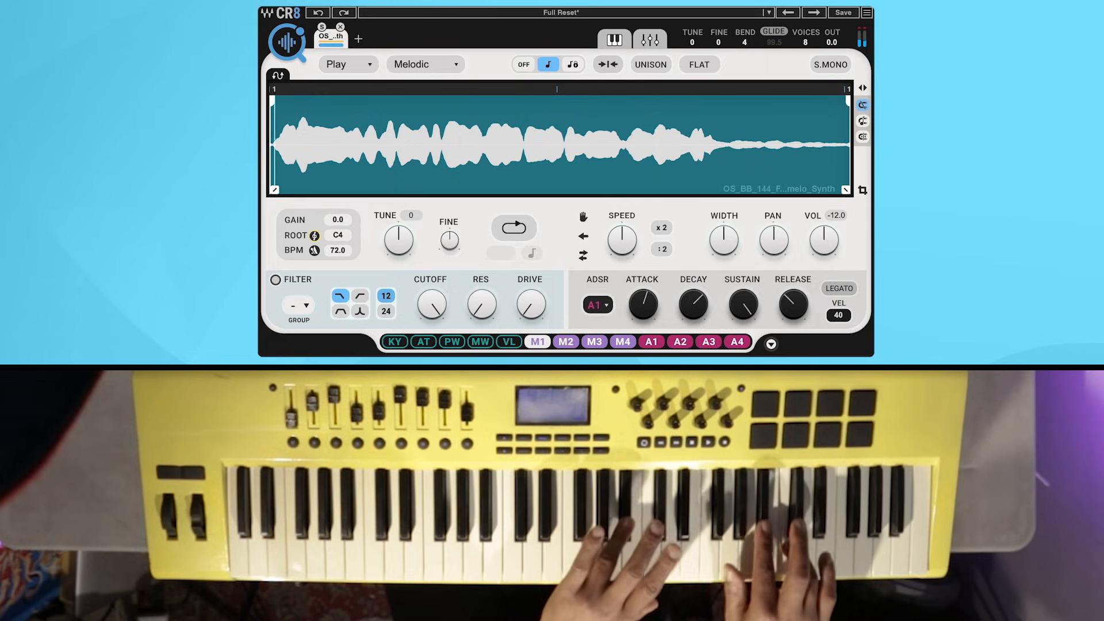
# Step: Assign Mod 1 to the filter cutoff and the envelope attack, and set the filter type to band-pass
pyautogui.click(771, 344)
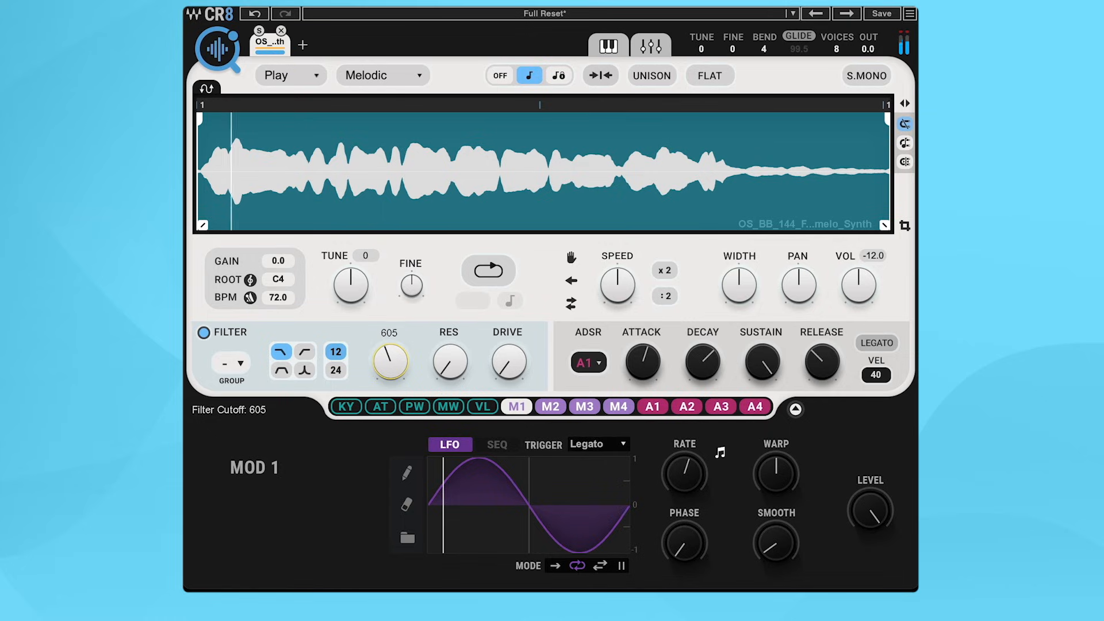
pyautogui.moveTo(517, 406); pyautogui.dragTo(392, 368)
pyautogui.click(281, 371)
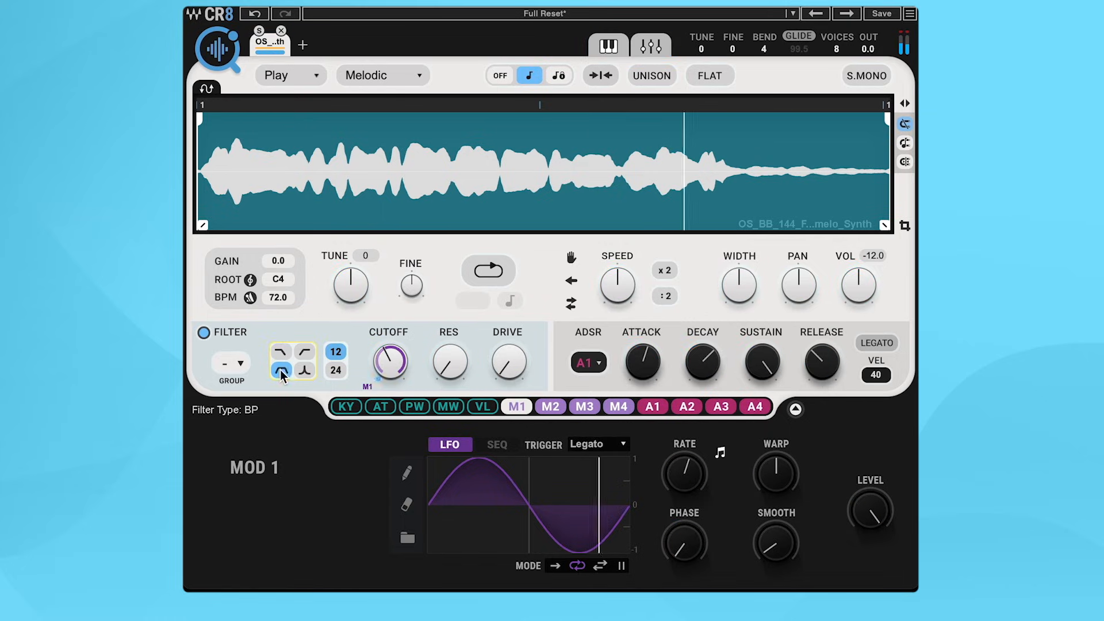
pyautogui.moveTo(516, 406); pyautogui.dragTo(642, 361)
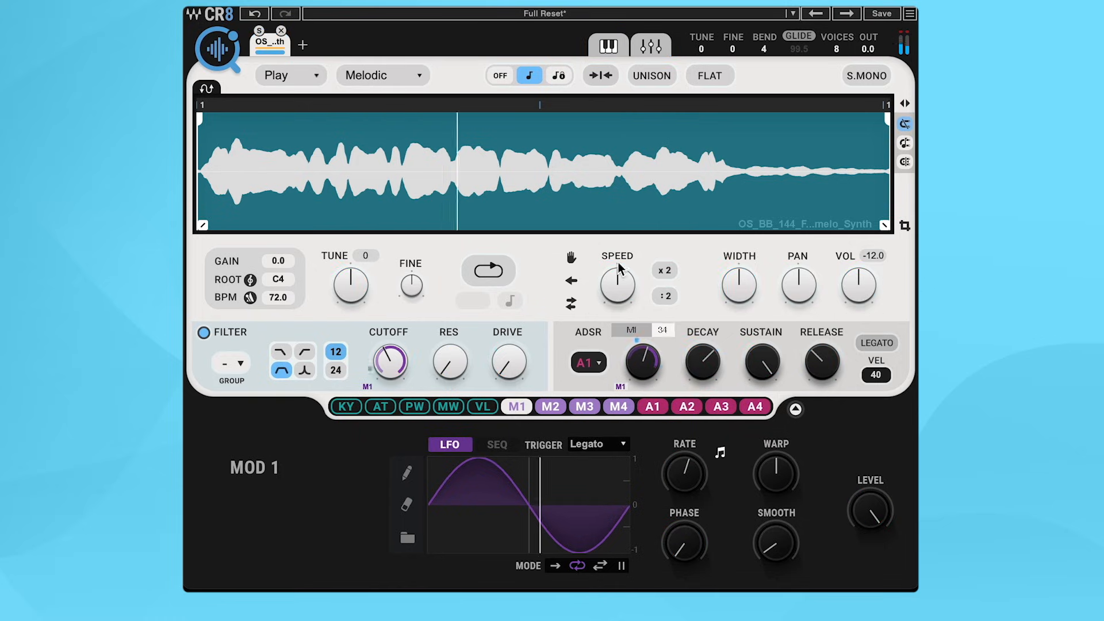
# Step: Choose an entry from the sampler's preset options and open the COSMOS sample finder
pyautogui.click(792, 14)
pyautogui.click(844, 105)
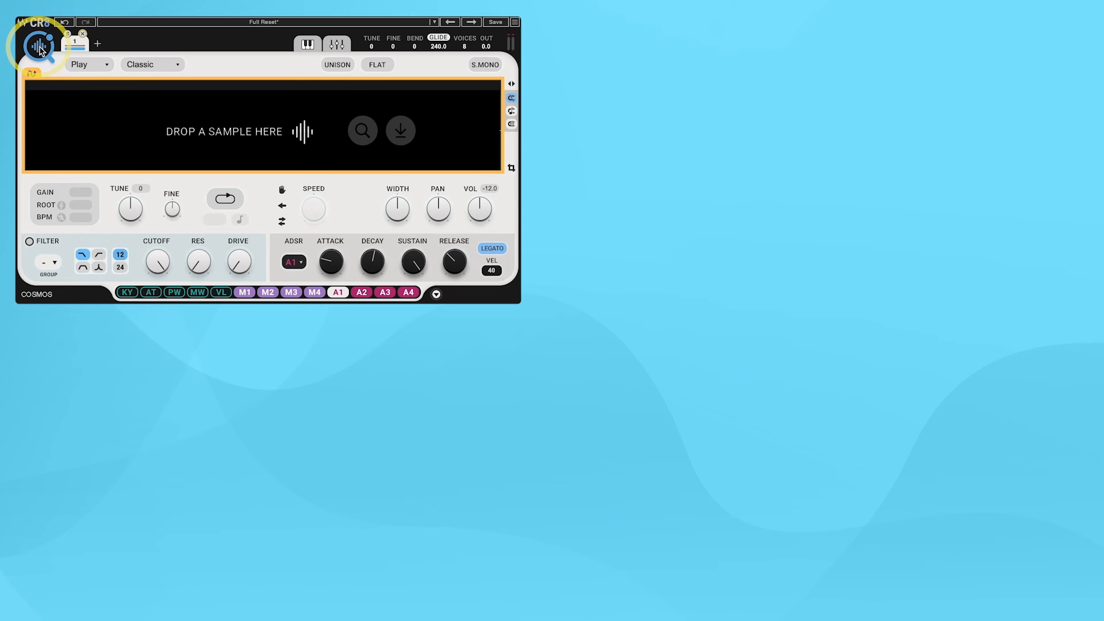
pyautogui.click(40, 49)
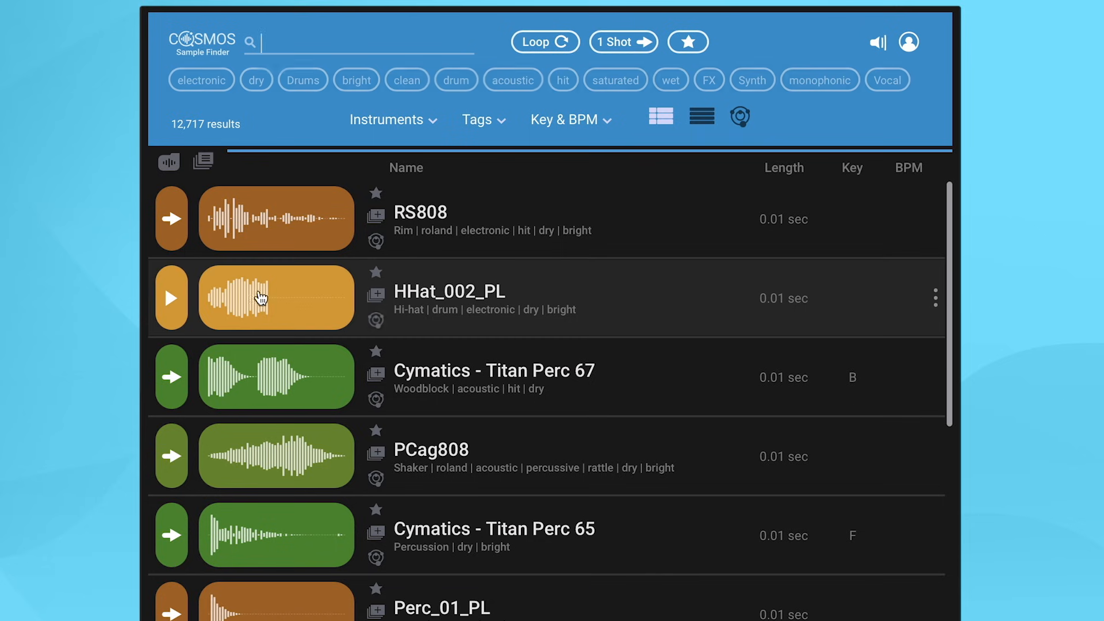
# Step: Search the COSMOS sample library for 808 and add sub as a second search term
pyautogui.scroll(-3, 547, 340)
pyautogui.scroll(-10, 551, 338)
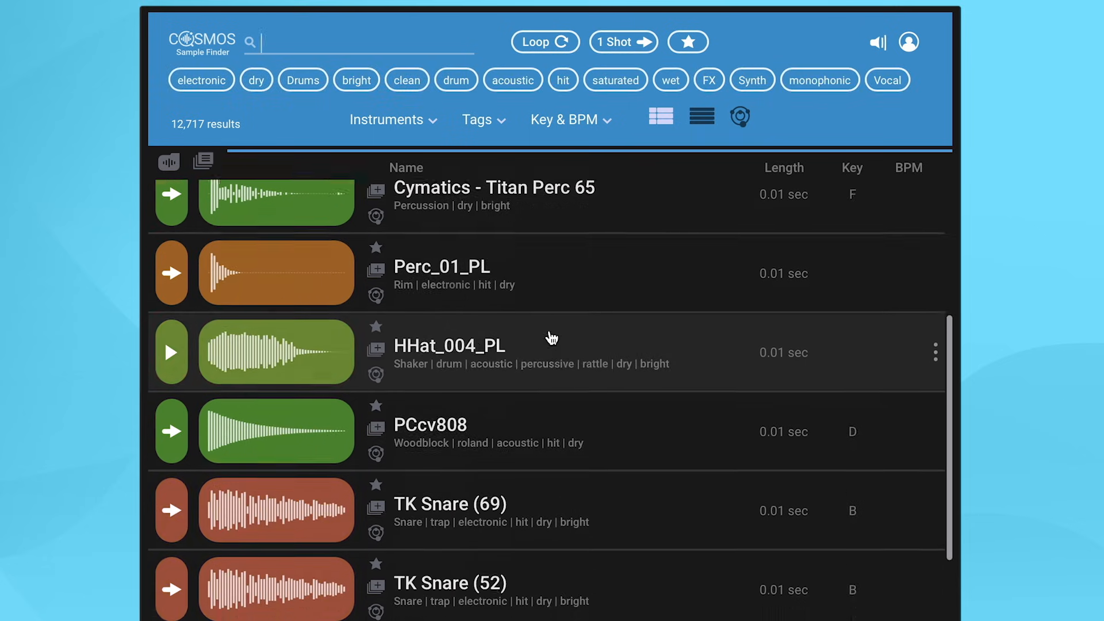
pyautogui.scroll(-3, 551, 338)
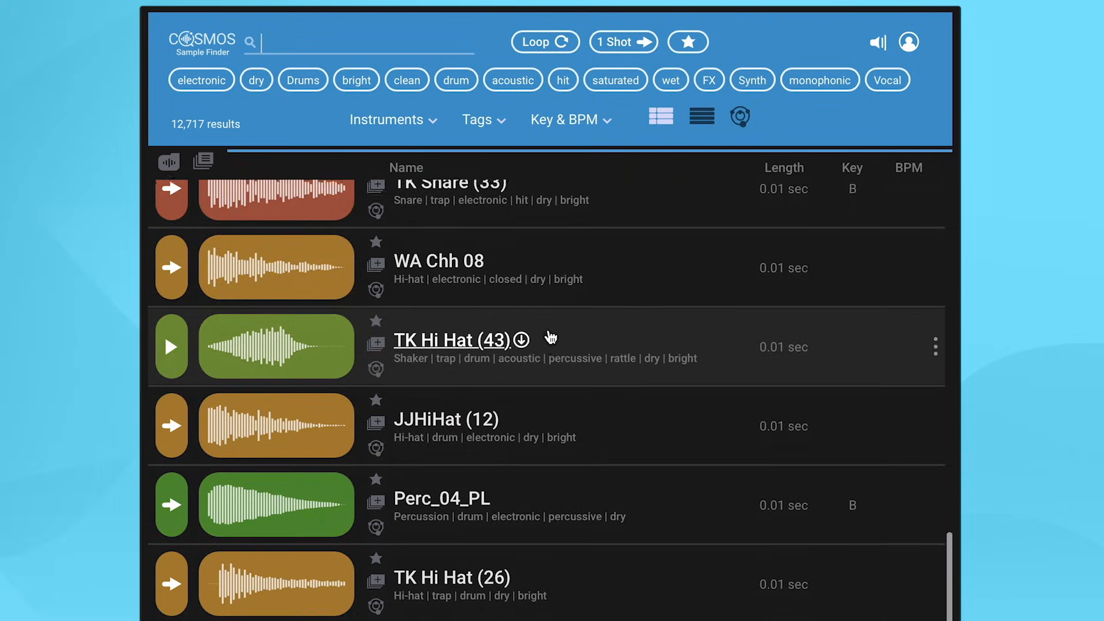
pyautogui.click(321, 44)
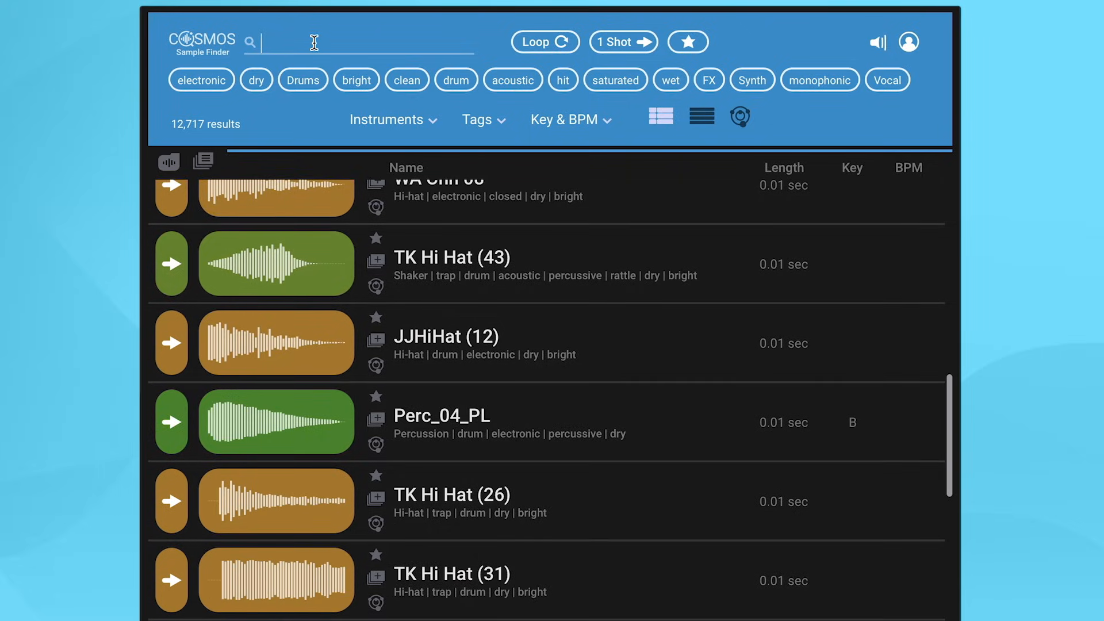
pyautogui.write('808')
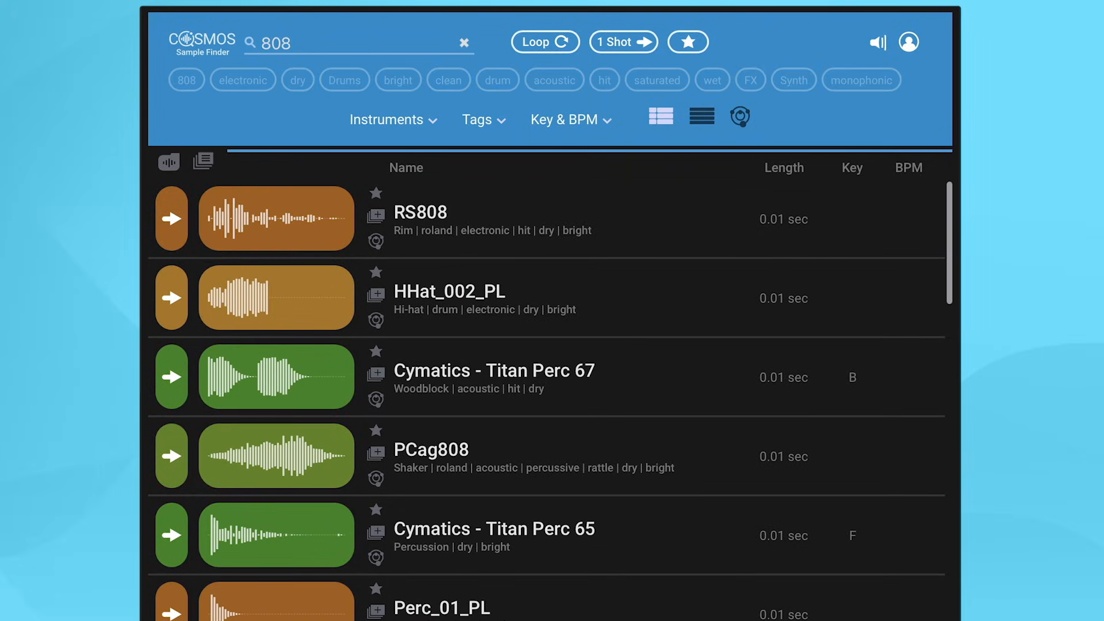
pyautogui.press('Return')
pyautogui.write('sub')
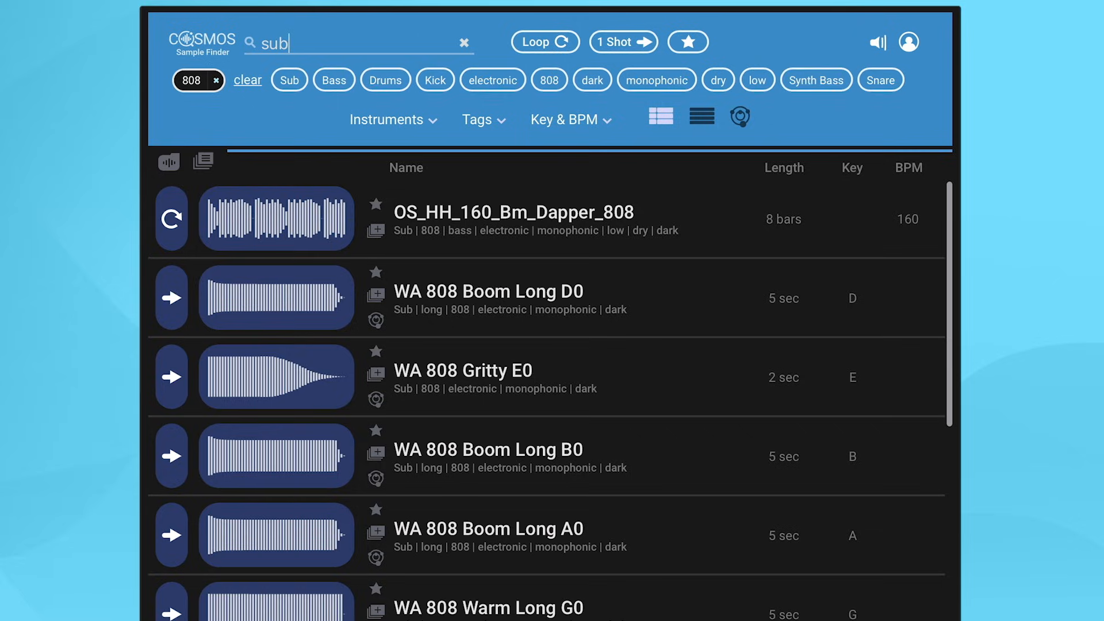
pyautogui.press('Return')
# Step: Limit the COSMOS results to one-shot samples in the key of C
pyautogui.click(623, 42)
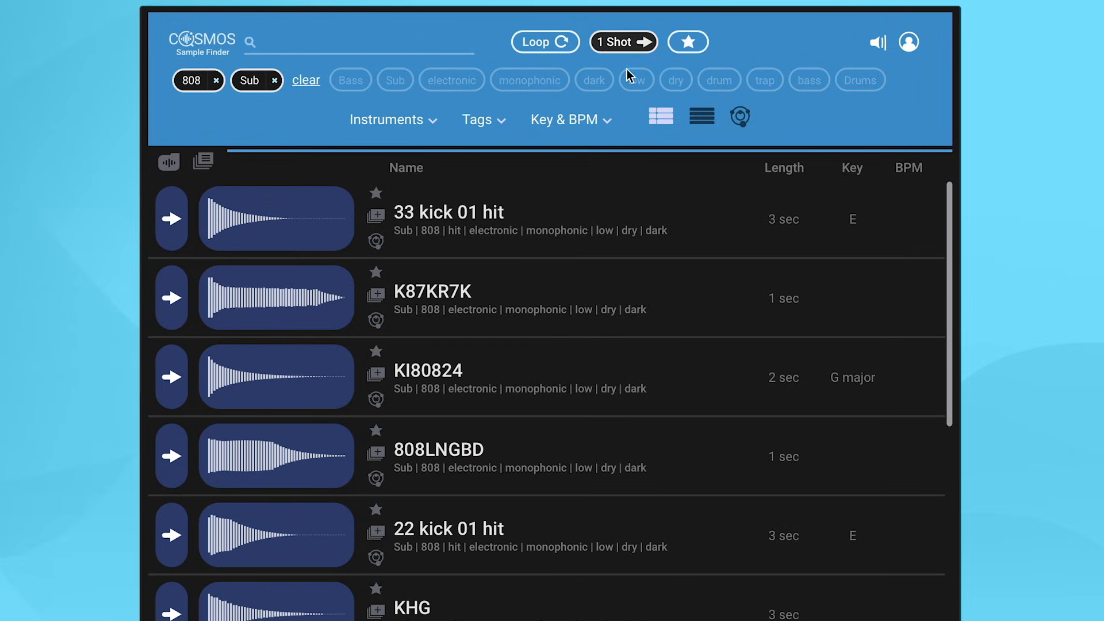
pyautogui.click(608, 122)
pyautogui.click(563, 344)
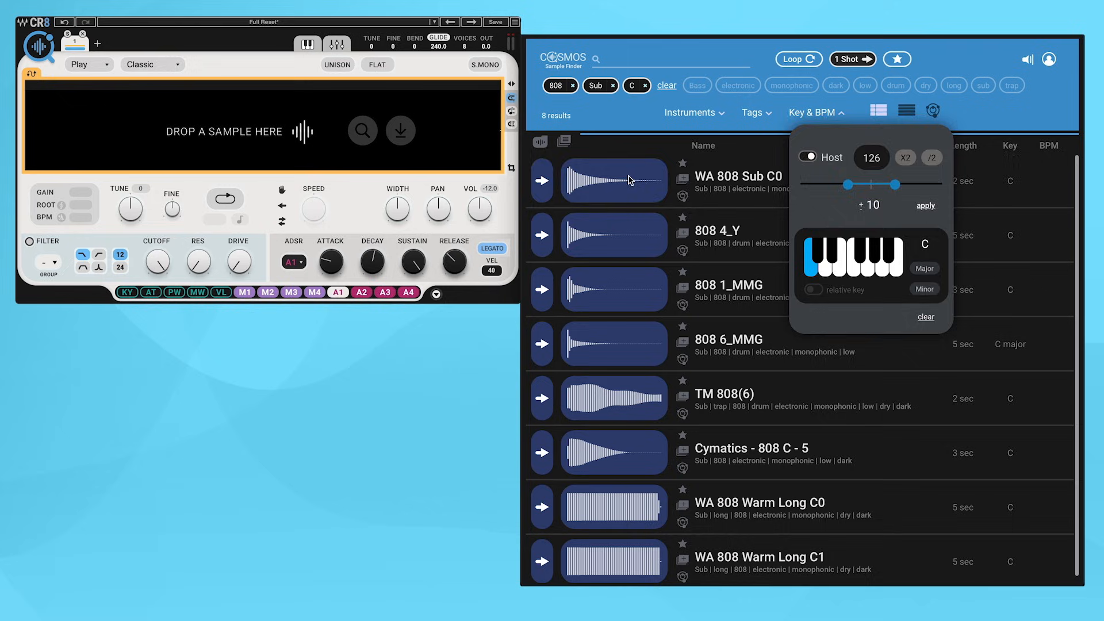
pyautogui.click(297, 216)
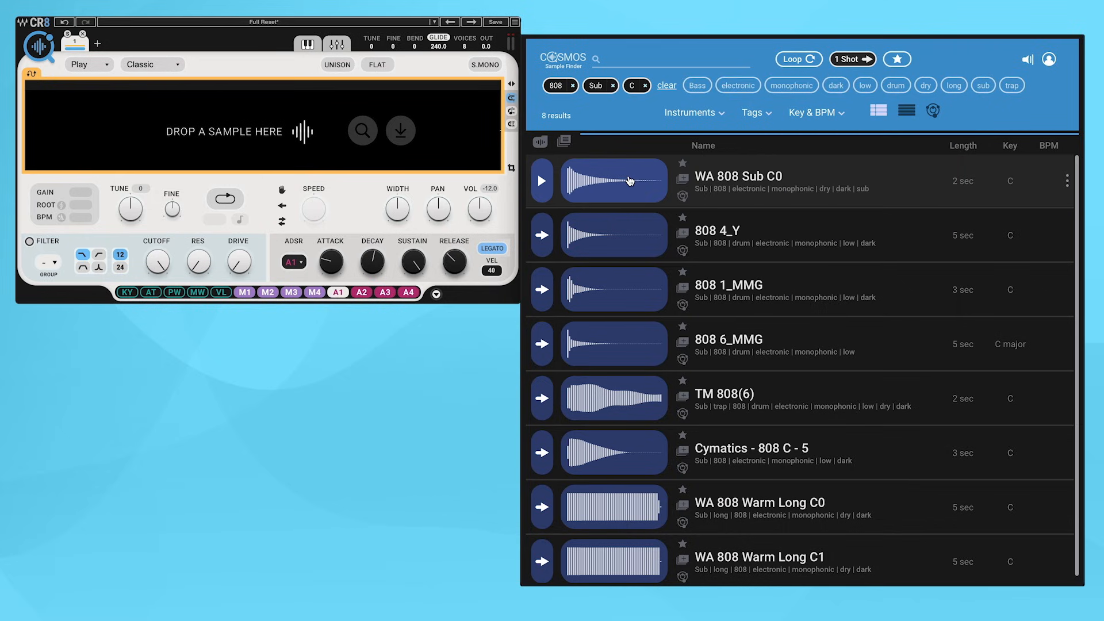
# Step: Load WA 808 Sub C0 into the sampler and audition the following results down to Cymatics - 808 C - 5
pyautogui.click(298, 216)
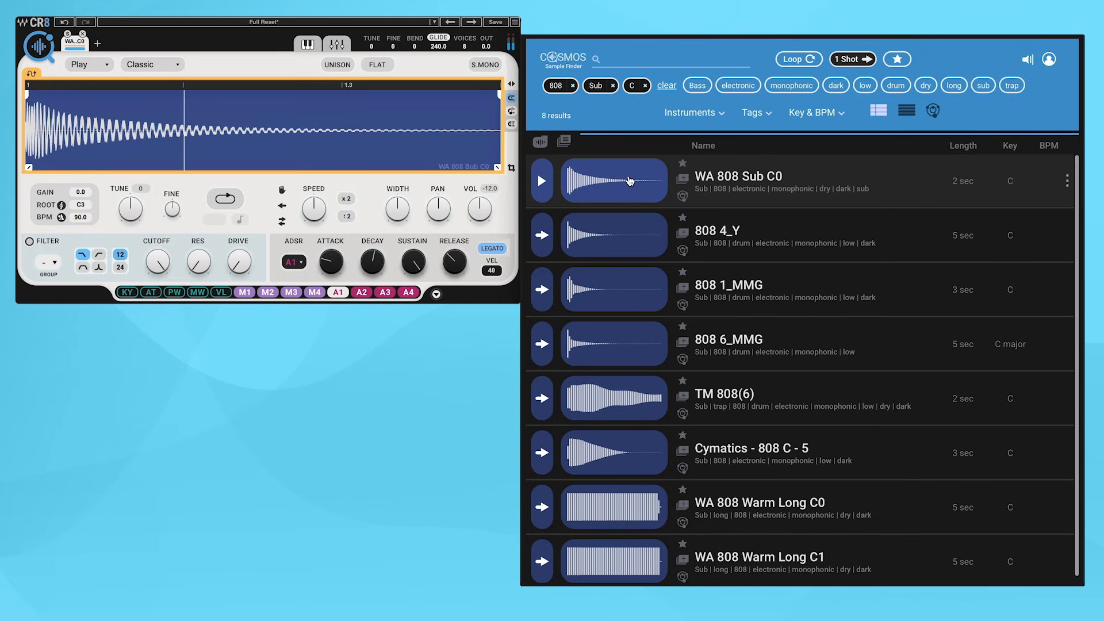
pyautogui.press('Down')
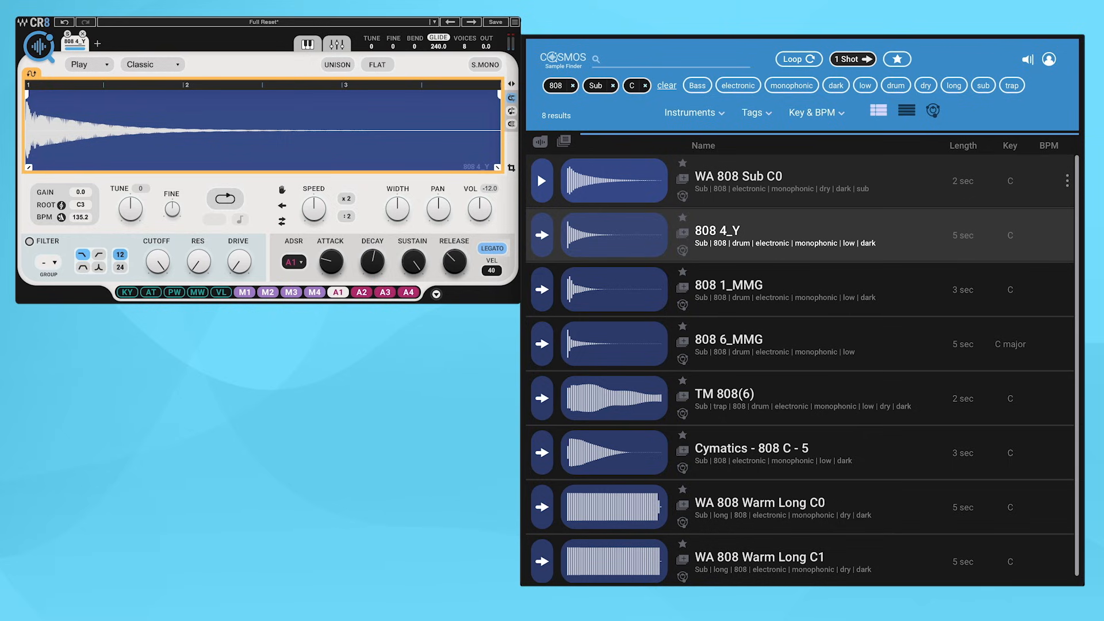
pyautogui.press('Down')
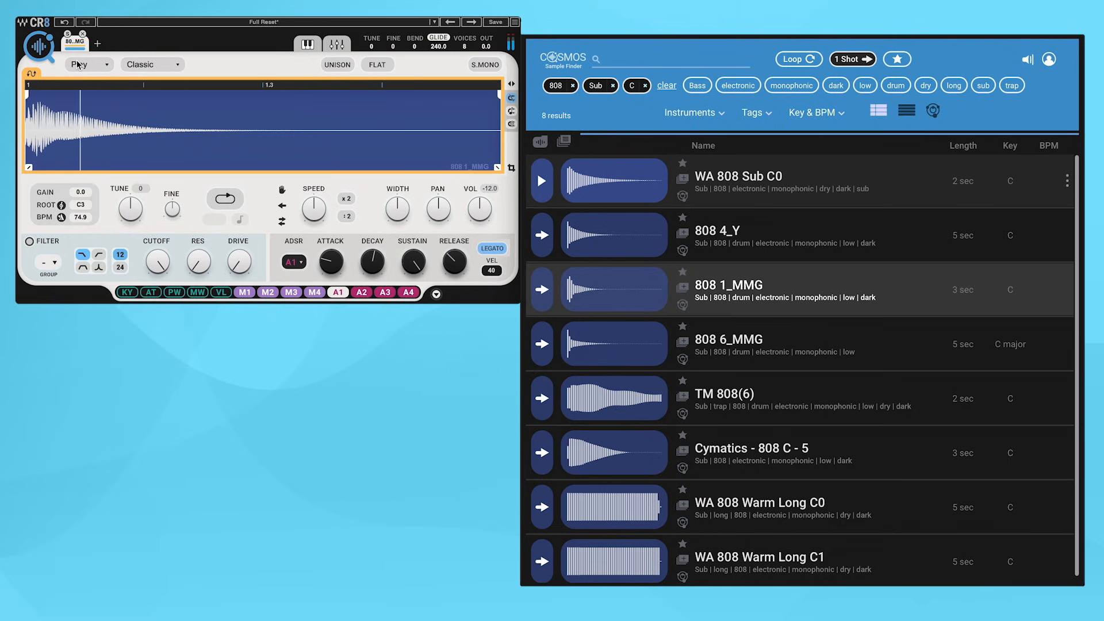
pyautogui.scroll(-1, 742, 312)
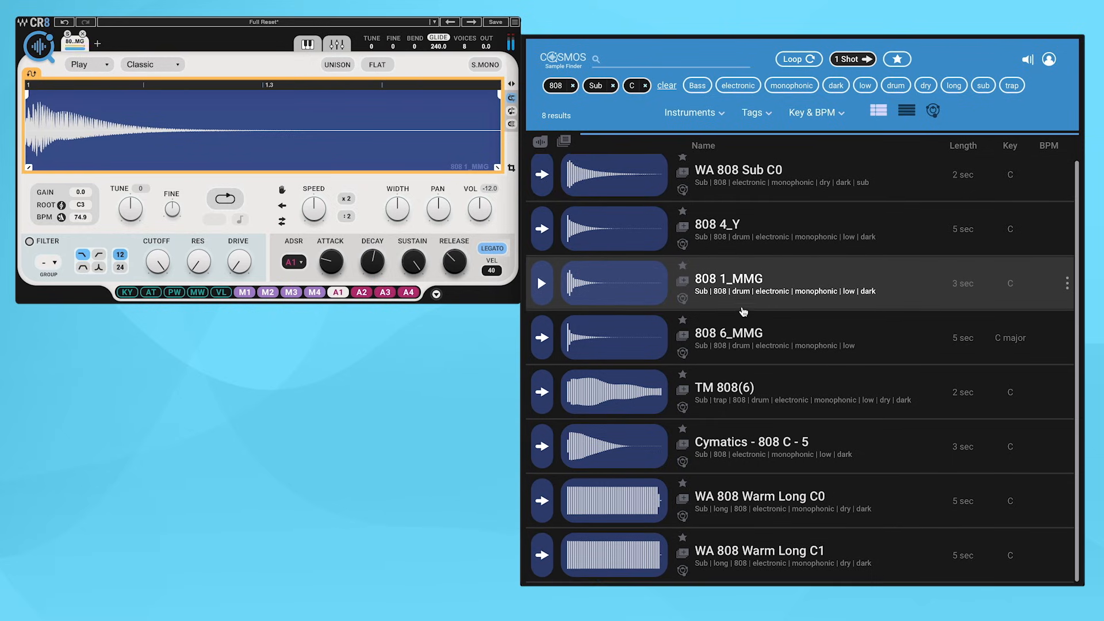
pyautogui.press('Down')
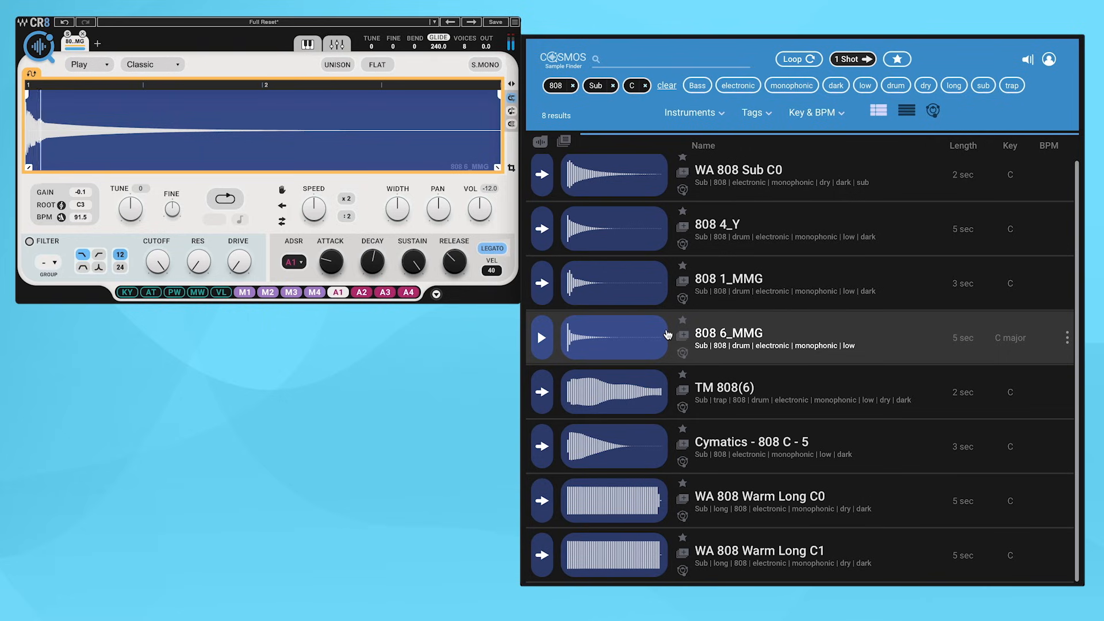
pyautogui.press('Down')
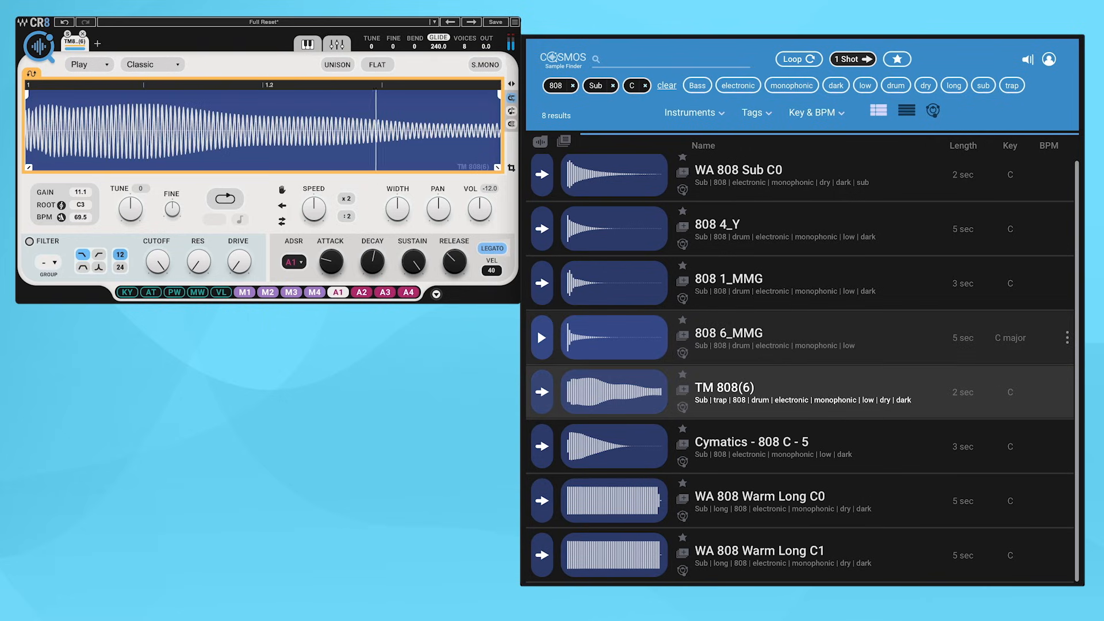
pyautogui.press('Down')
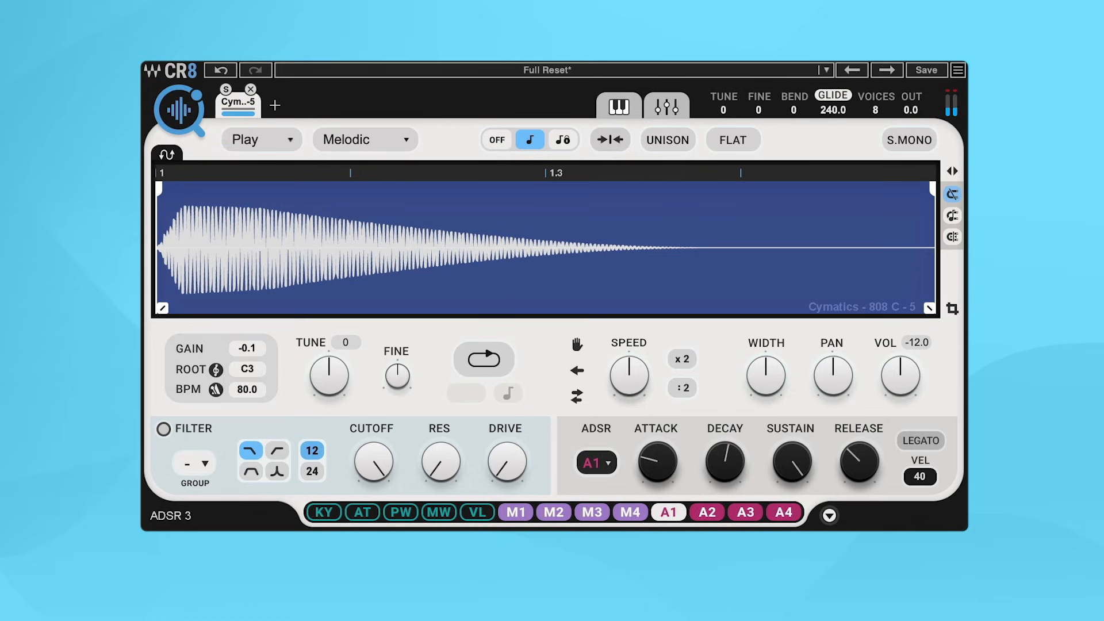
# Step: Turn on looping for the 808 sample and narrow the loop region to about 1/64T just before beat 1.2
pyautogui.click(484, 361)
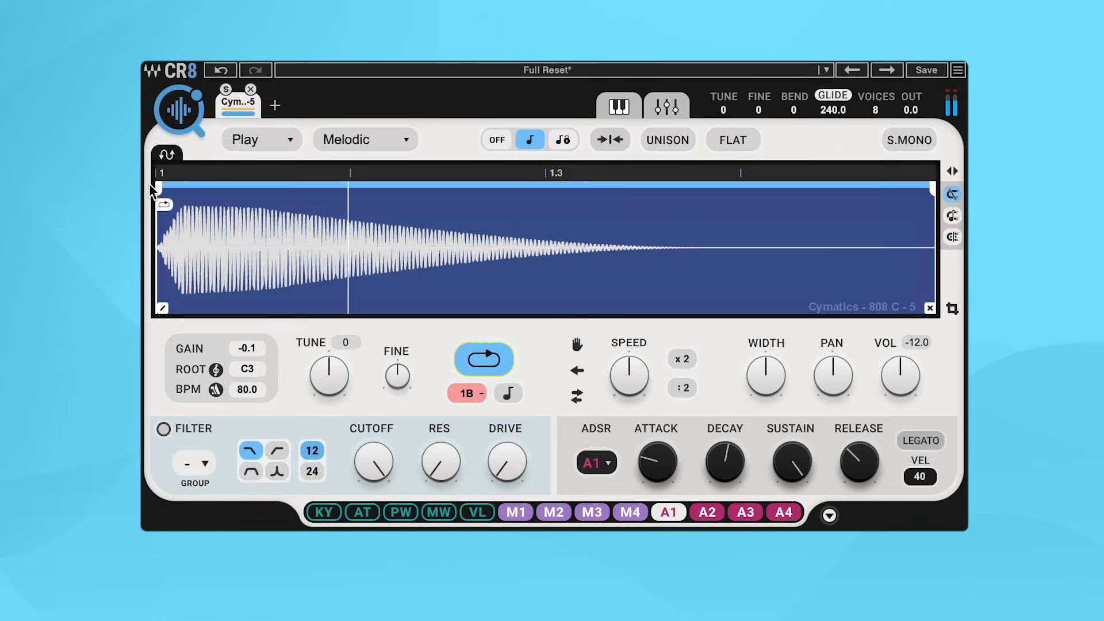
pyautogui.moveTo(165, 207); pyautogui.dragTo(396, 233)
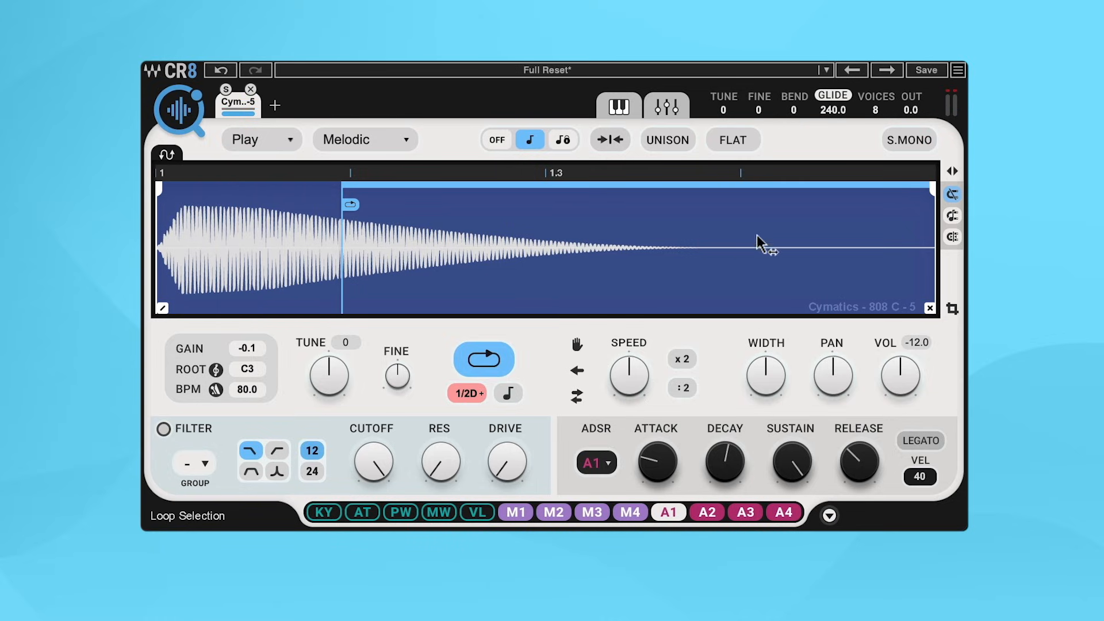
pyautogui.moveTo(907, 197)
pyautogui.mouseDown()
pyautogui.moveTo(315, 205)
pyautogui.moveTo(371, 256)
pyautogui.mouseUp()
pyautogui.moveTo(635, 190); pyautogui.dragTo(261, 201)
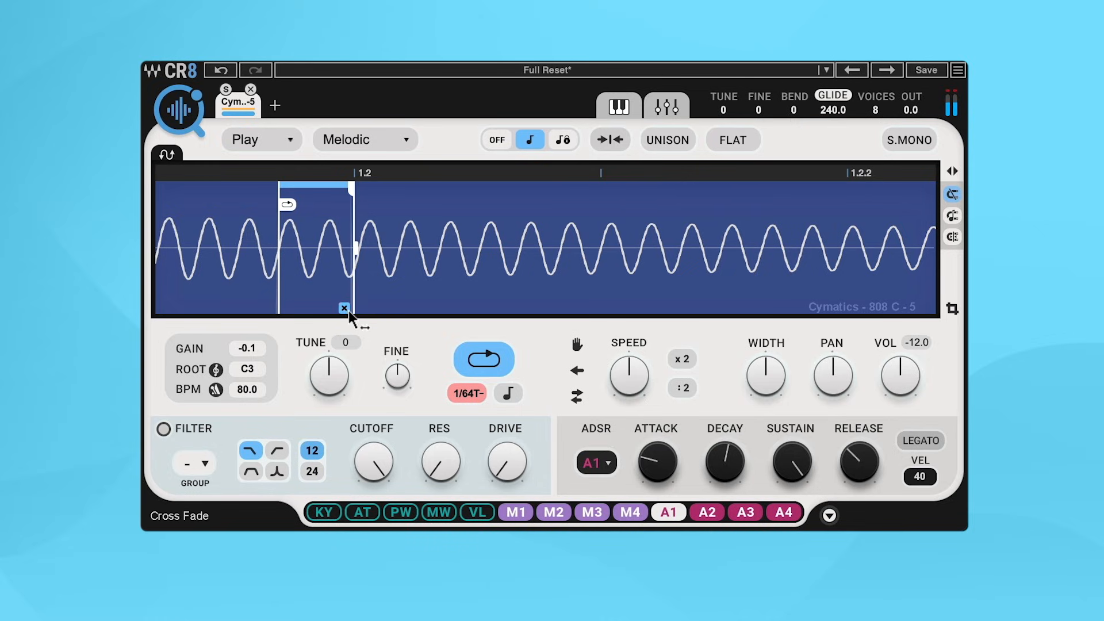
# Step: Extend the crossfade on the 808 sample's loop across the full length of the loop region
pyautogui.moveTo(341, 309)
pyautogui.mouseDown()
pyautogui.moveTo(273, 308)
pyautogui.moveTo(279, 302)
pyautogui.mouseUp()
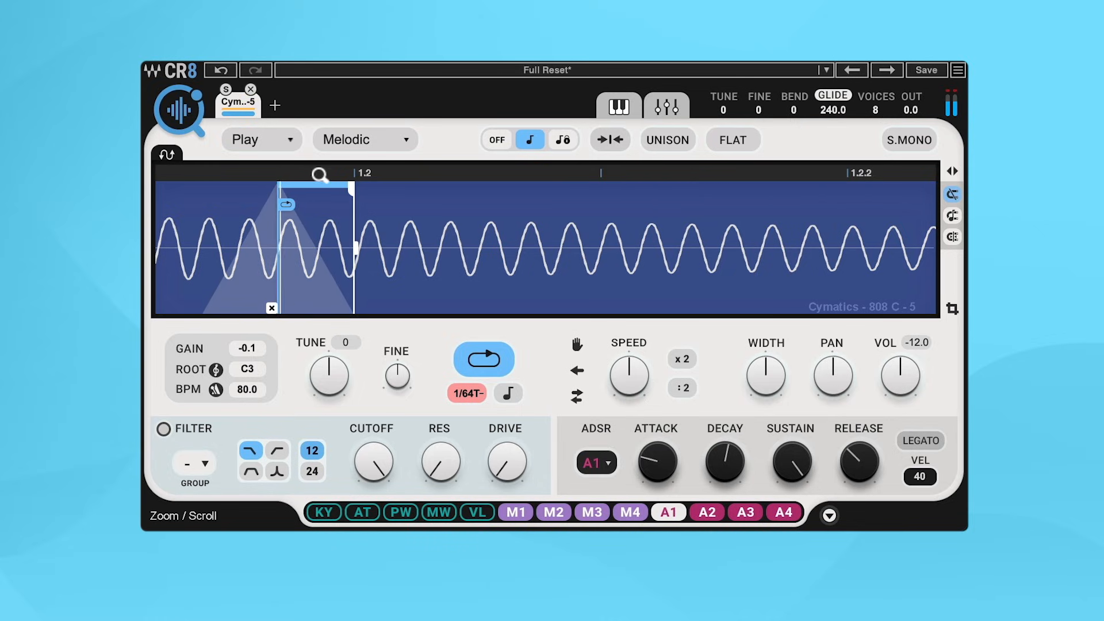
pyautogui.moveTo(320, 175); pyautogui.dragTo(320, 201)
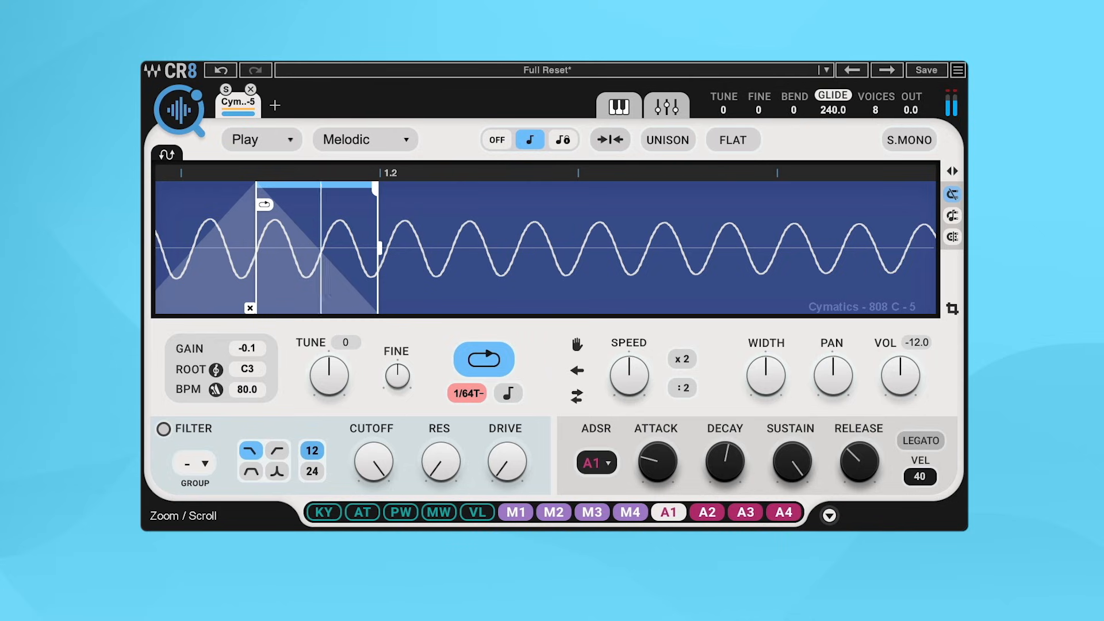
pyautogui.moveTo(320, 201); pyautogui.dragTo(320, 167)
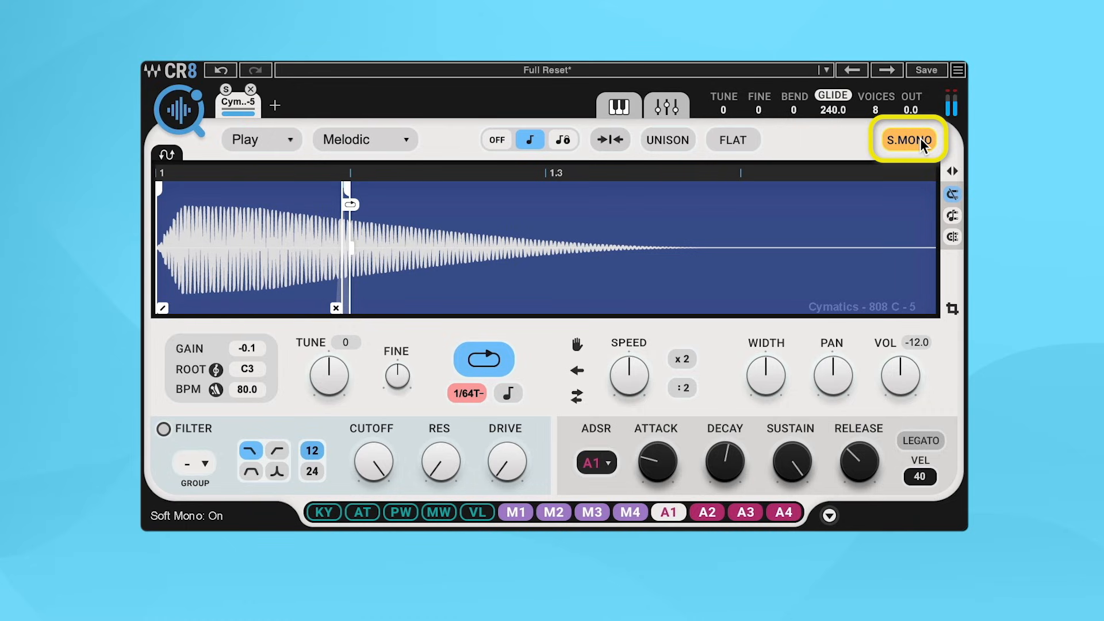
# Step: Turn on Legato for the 808 sample and set the glide time to 258.9
pyautogui.click(914, 443)
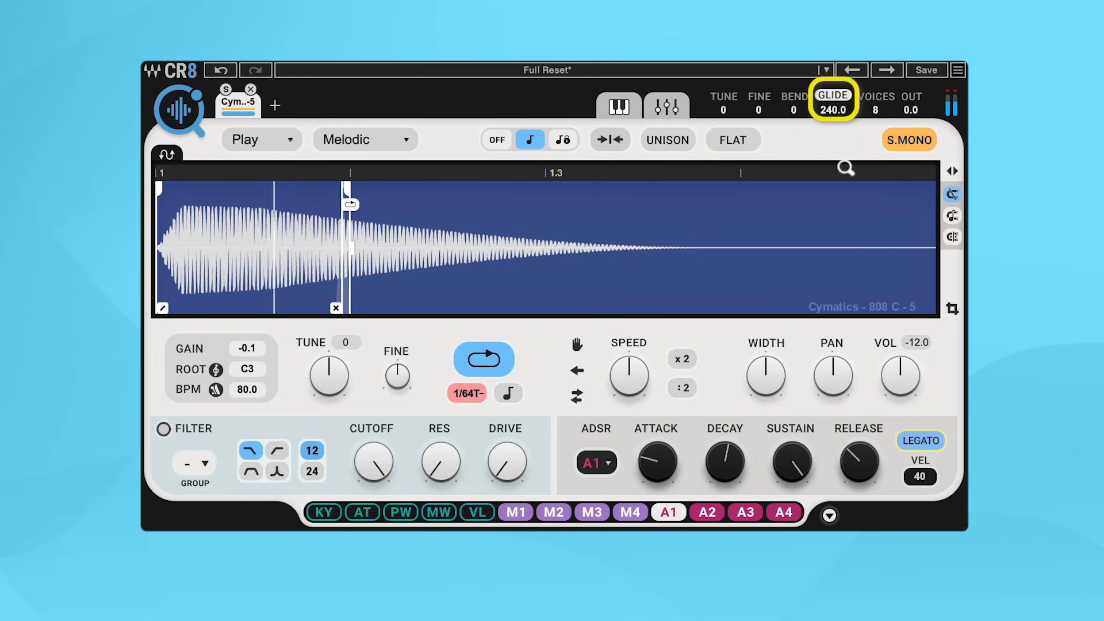
pyautogui.moveTo(834, 111)
pyautogui.mouseDown()
pyautogui.moveTo(834, 157)
pyautogui.moveTo(834, 111)
pyautogui.moveTo(827, 118)
pyautogui.mouseUp()
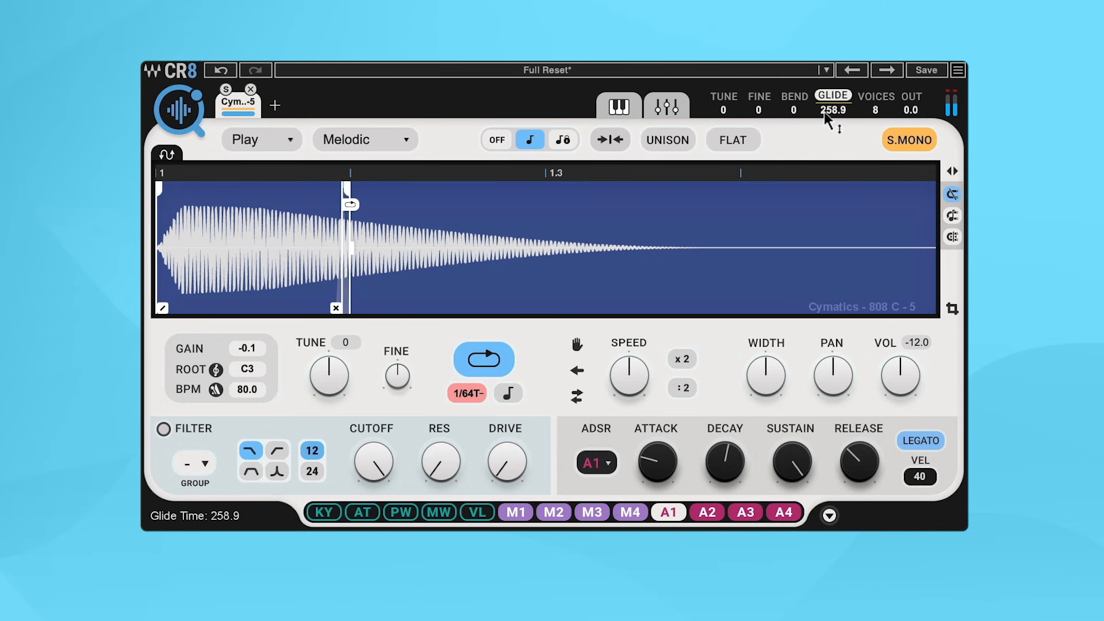
# Step: Add a second sample slot and audition COSMOS synth one-shots from WA Synth Multi CelestialKeys C3 down to WA Synth Multi Cream C1
pyautogui.click(275, 105)
pyautogui.click(178, 107)
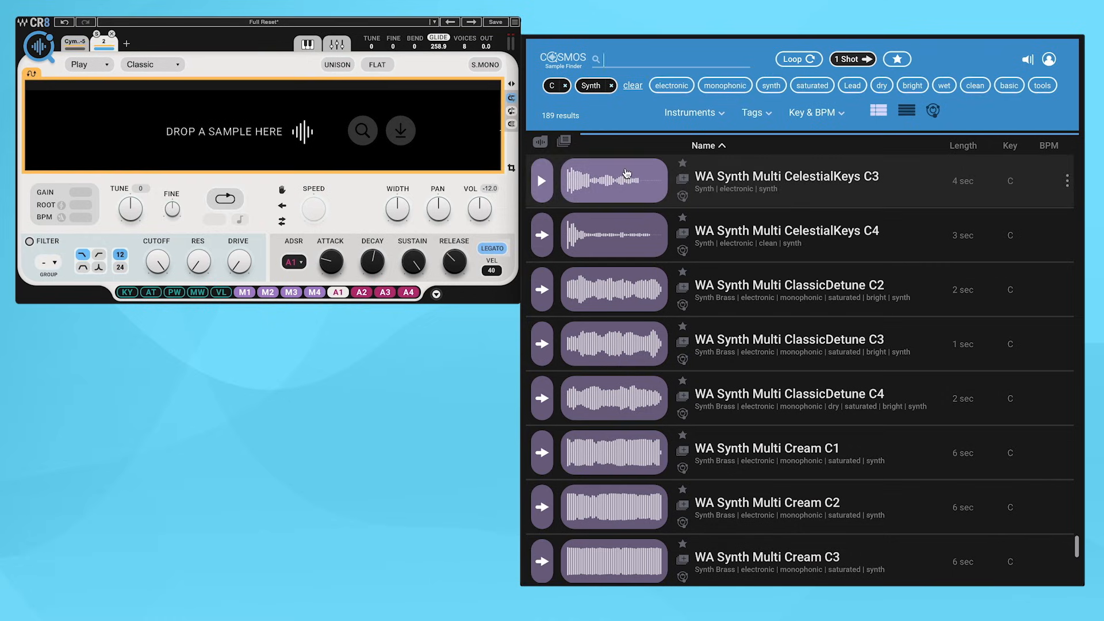
pyautogui.click(626, 168)
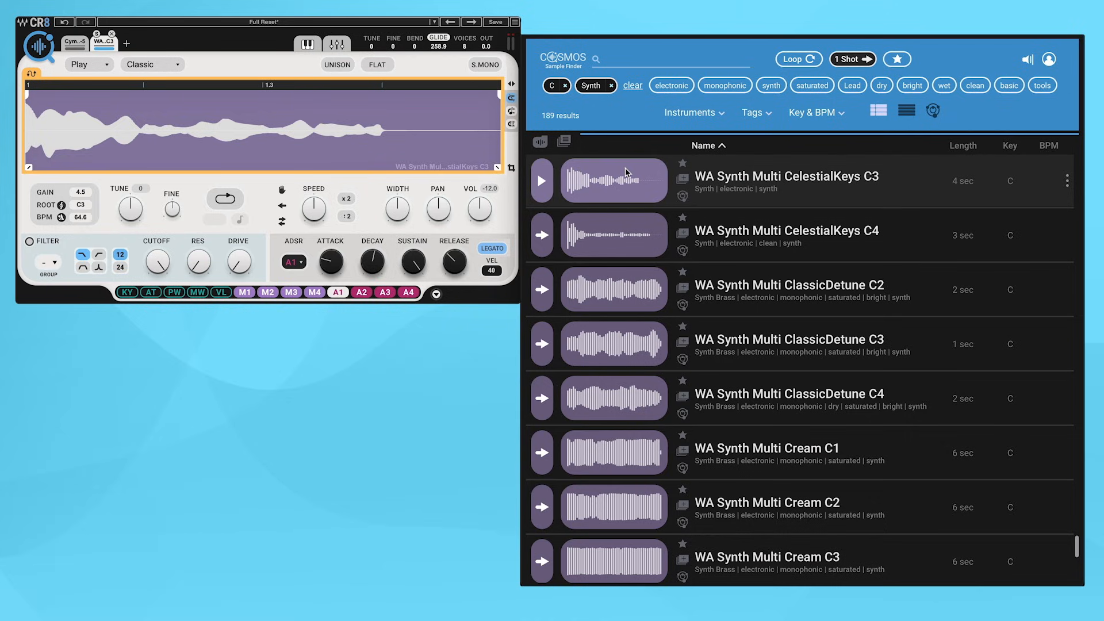
pyautogui.press('Down')
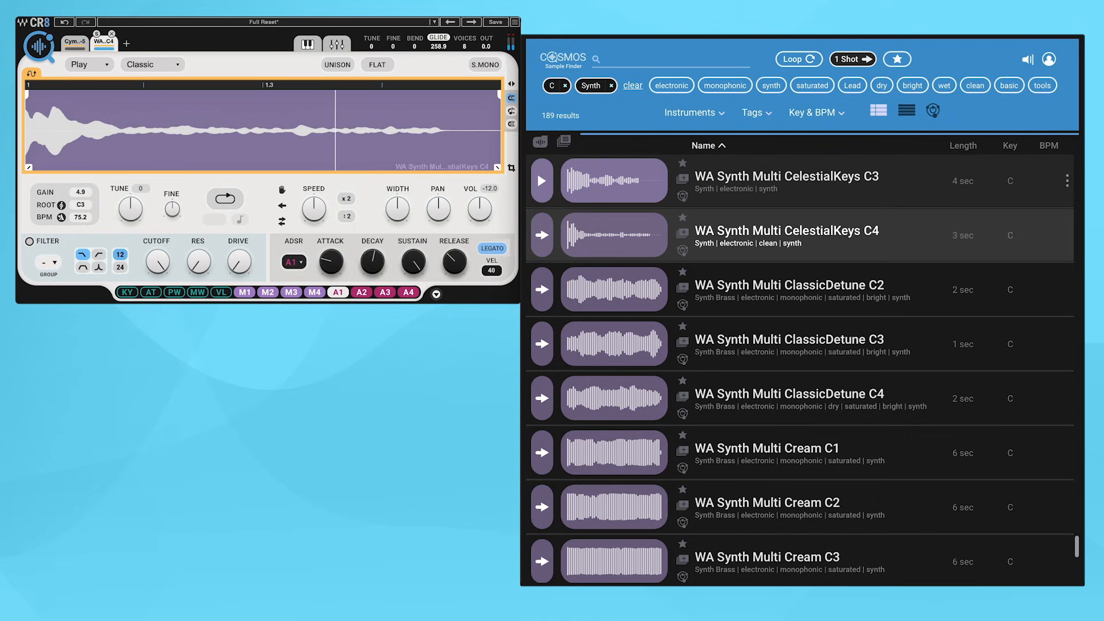
pyautogui.press('Down')
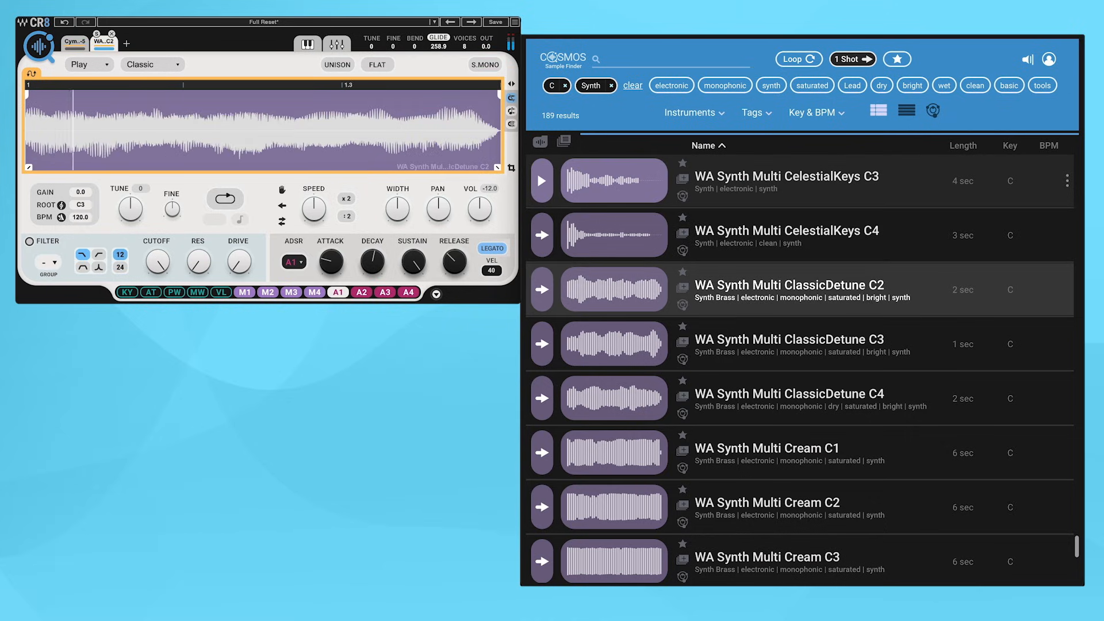
pyautogui.press('Down')
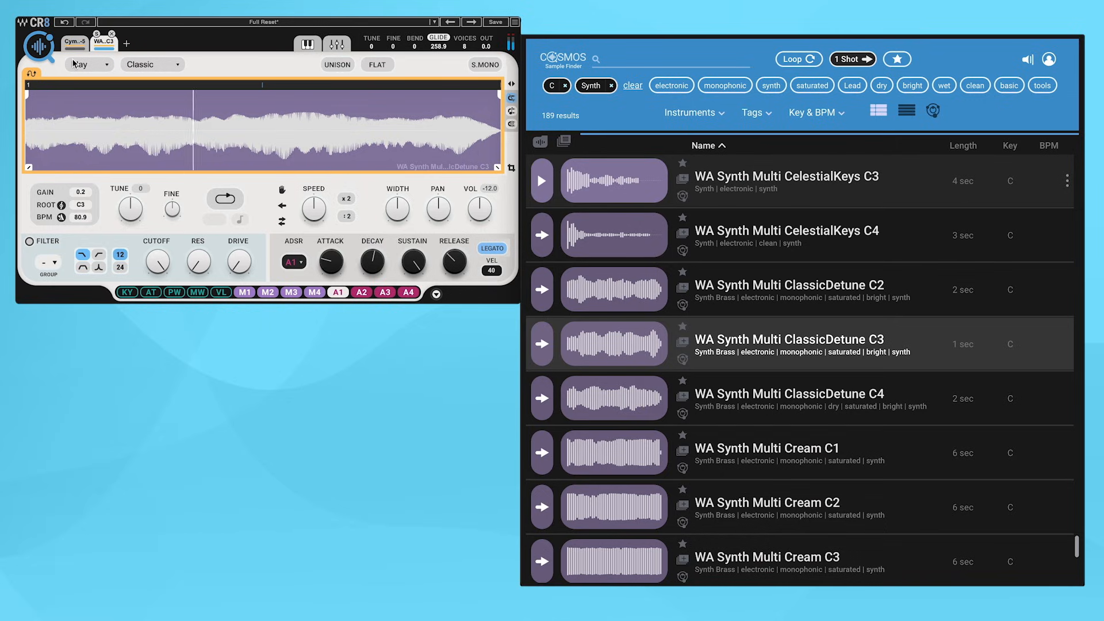
pyautogui.press('Down')
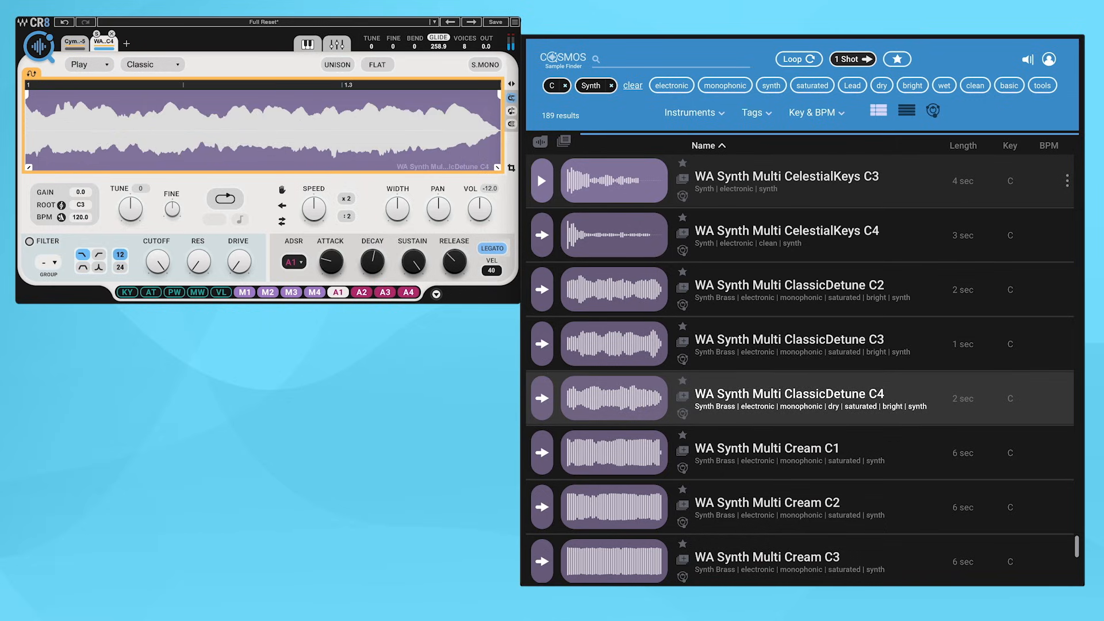
pyautogui.press('Down')
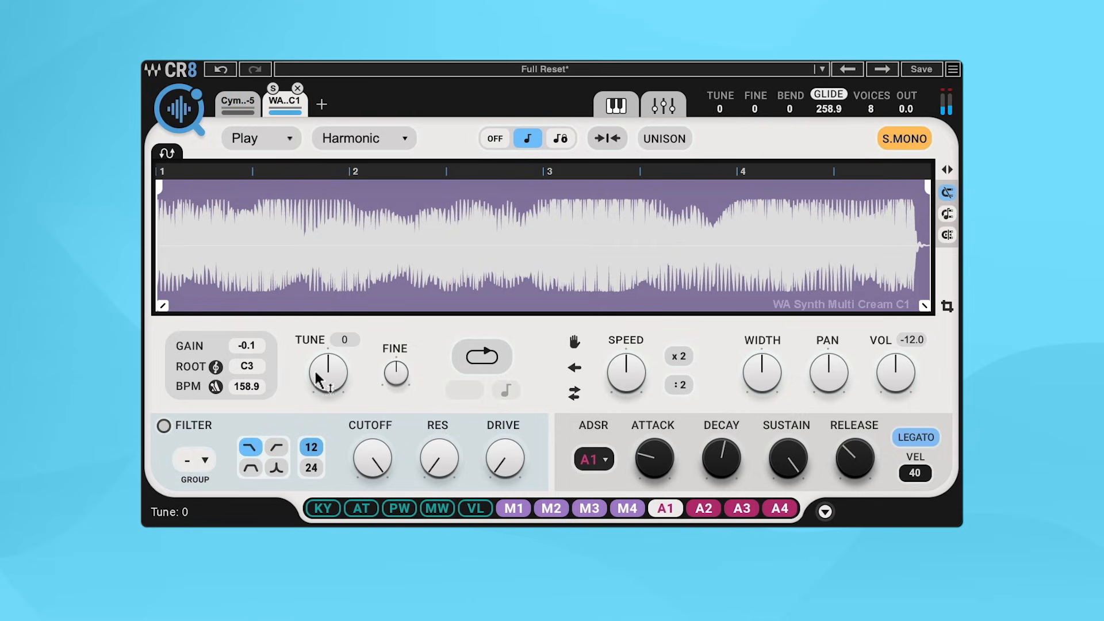
# Step: Tune the Cream C1 synth up 12 semitones, turn on Unison and lower its volume to -15.3
pyautogui.moveTo(328, 373); pyautogui.dragTo(328, 351)
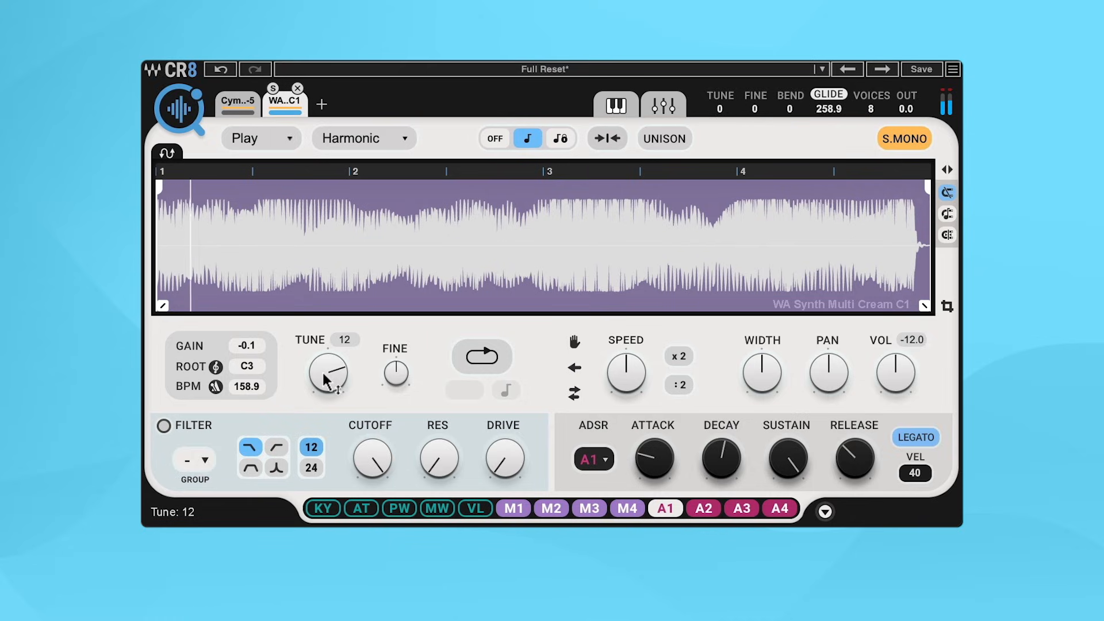
pyautogui.click(675, 141)
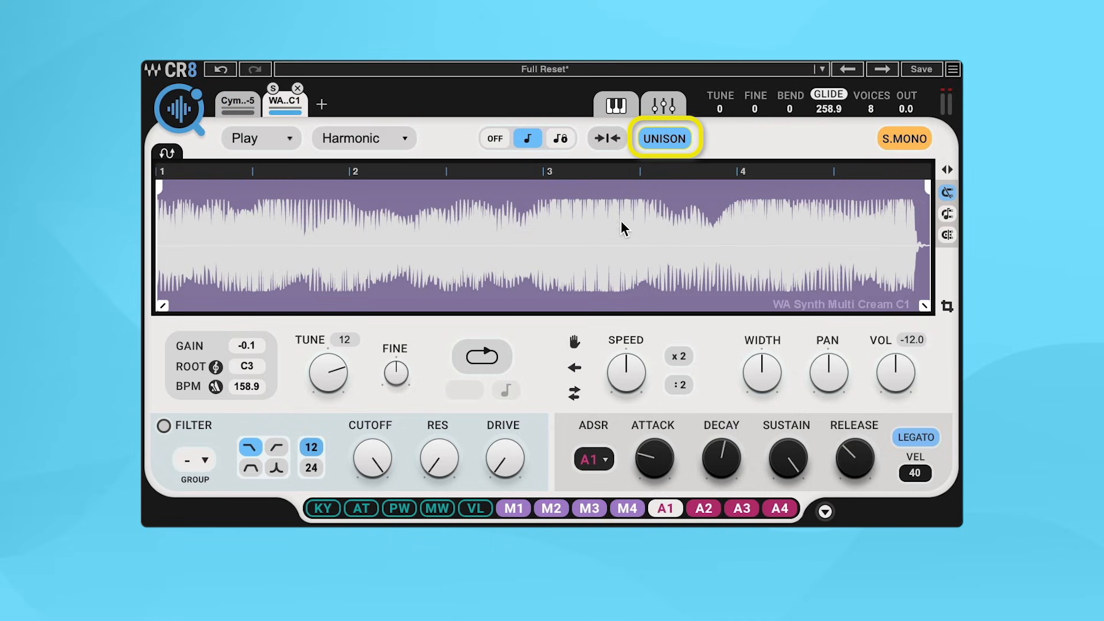
pyautogui.moveTo(905, 386); pyautogui.dragTo(904, 411)
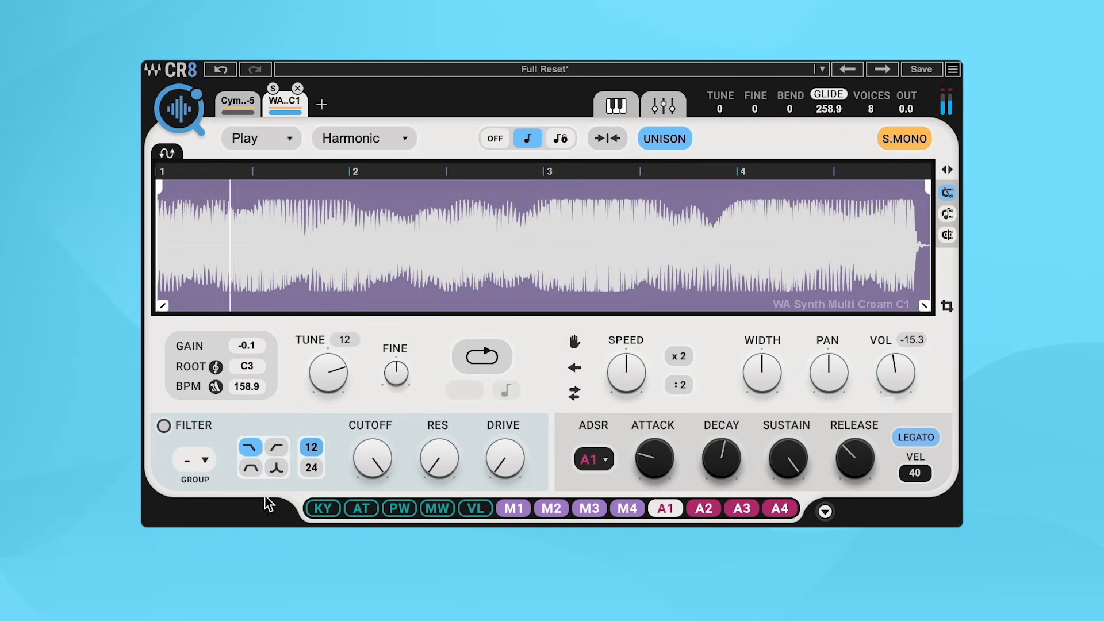
# Step: Apply the low-pass filter to the synth with a cutoff of 2400 and slightly raised resonance and drive
pyautogui.moveTo(379, 461); pyautogui.dragTo(379, 501)
pyautogui.moveTo(439, 460); pyautogui.dragTo(438, 448)
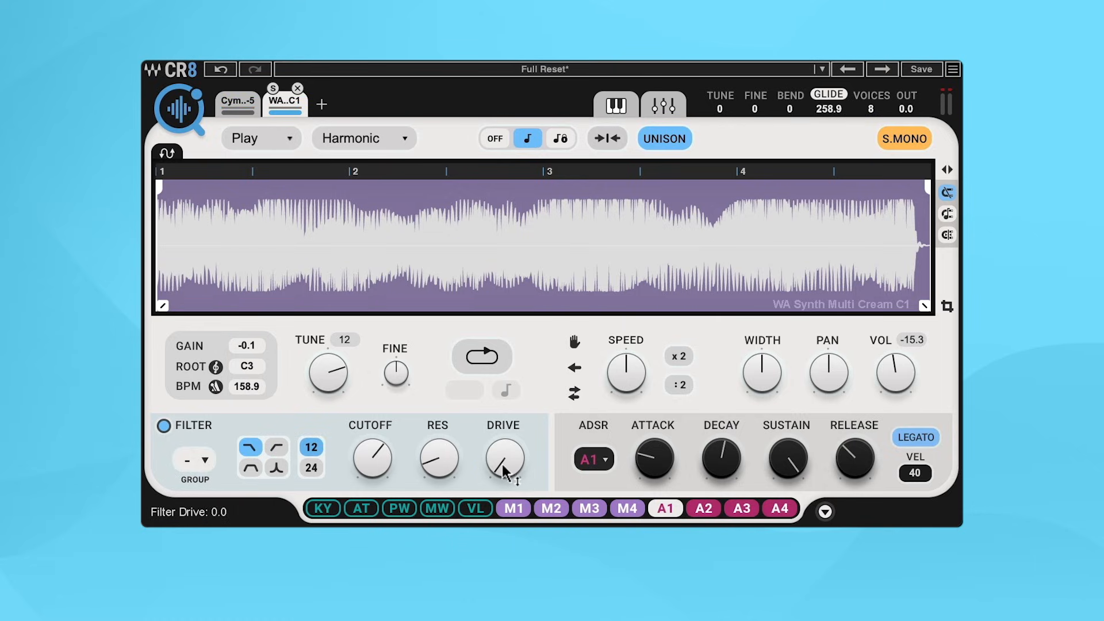
pyautogui.moveTo(502, 463); pyautogui.dragTo(501, 448)
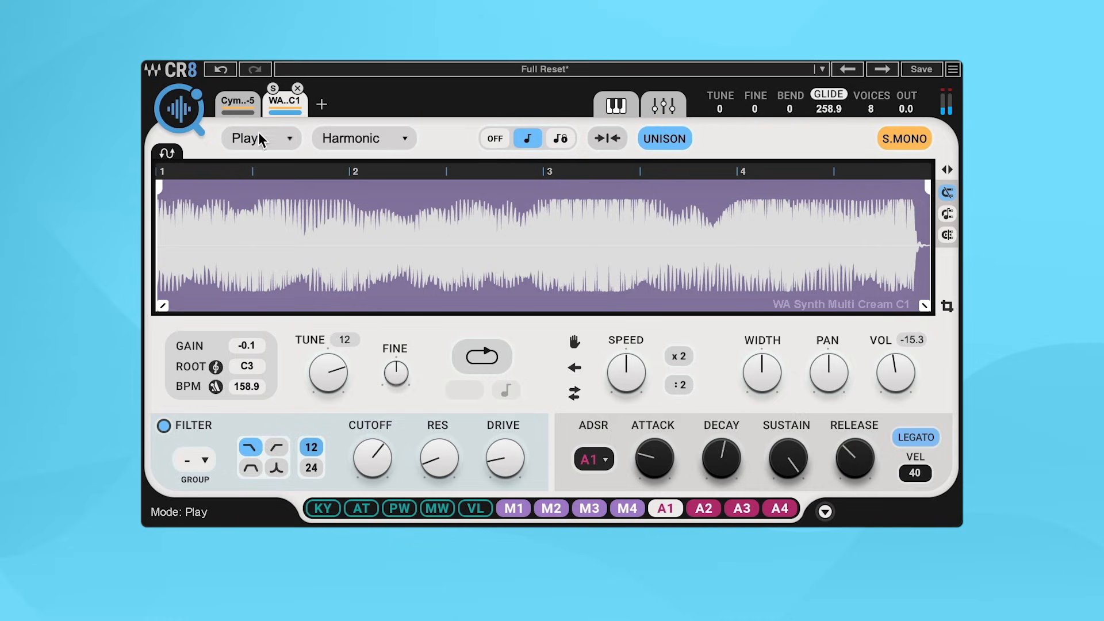
# Step: Balance the synth against the 808 layer by setting the synth's volume to -19.1 and slightly lowering its filter cutoff
pyautogui.click(246, 100)
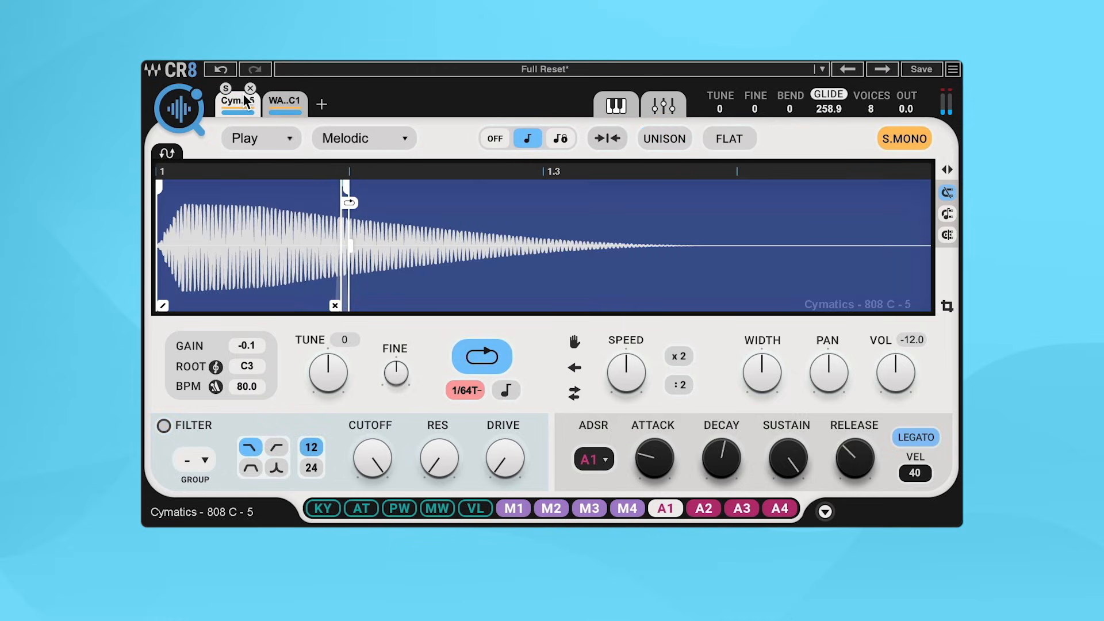
pyautogui.click(285, 100)
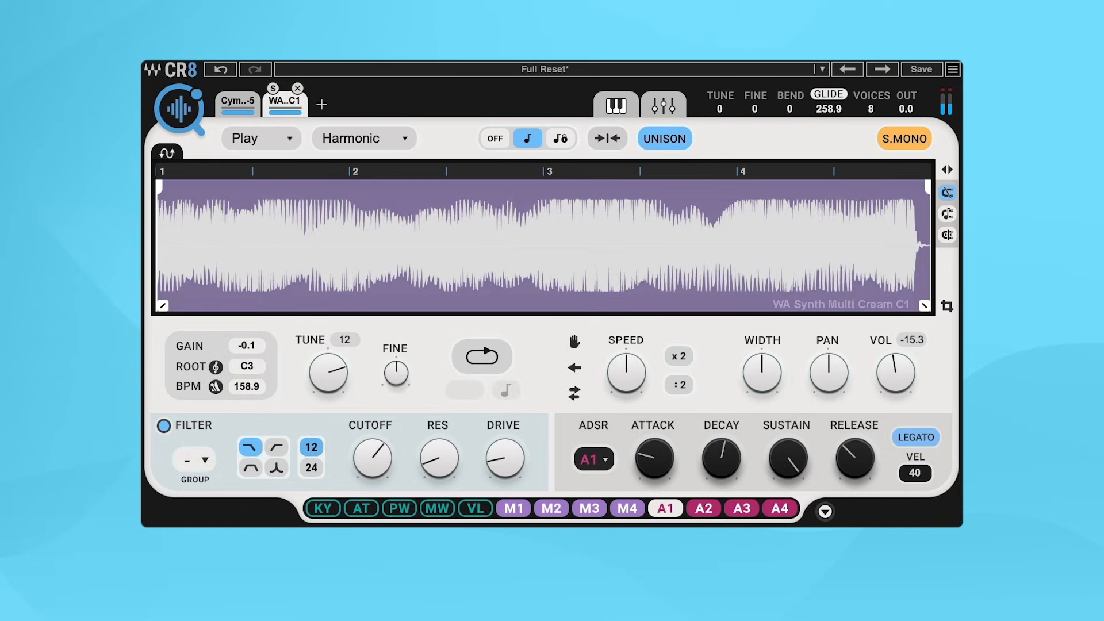
pyautogui.moveTo(896, 374); pyautogui.dragTo(896, 381)
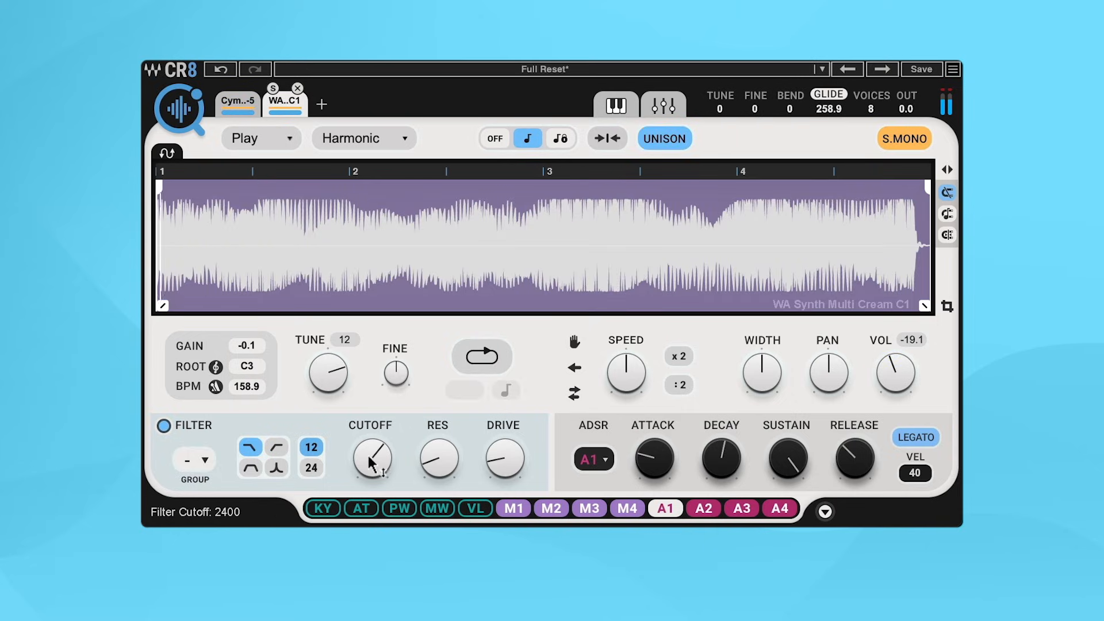
pyautogui.moveTo(369, 455); pyautogui.dragTo(369, 459)
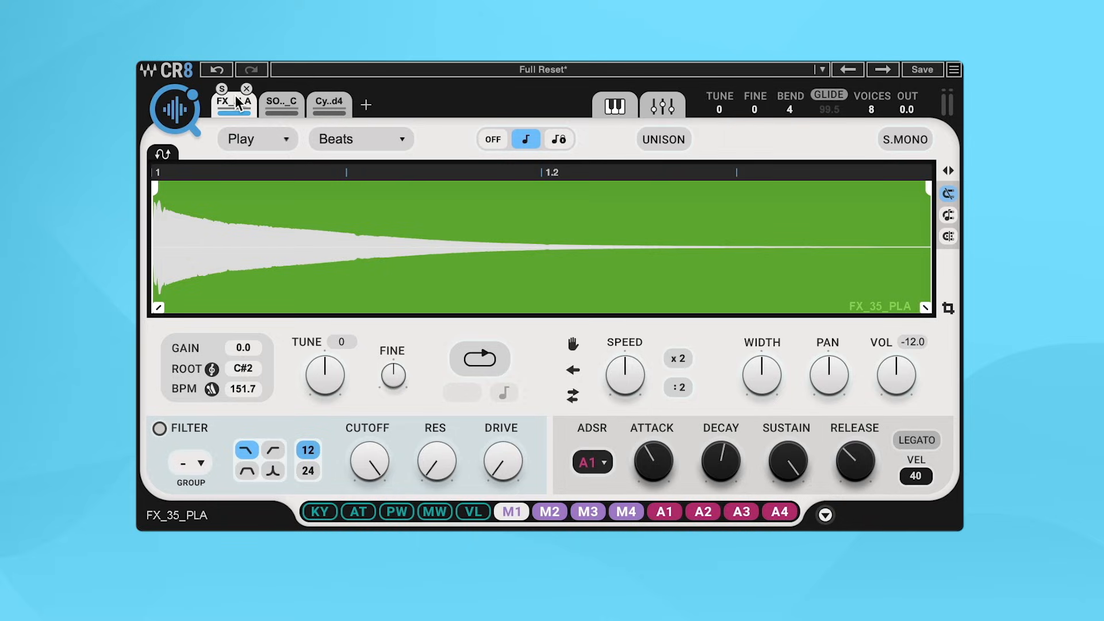
# Step: Check the SO_NS_vocal_female_huh_C and Cymatics Water Jug Hand 4 samples in the other two slots
pyautogui.click(281, 95)
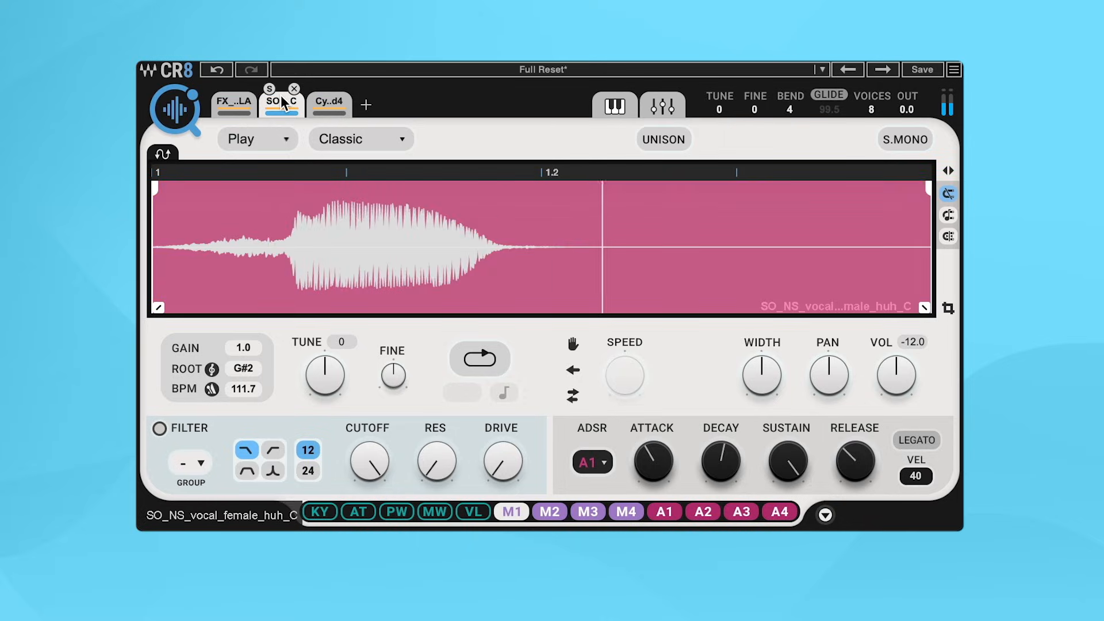
pyautogui.click(330, 99)
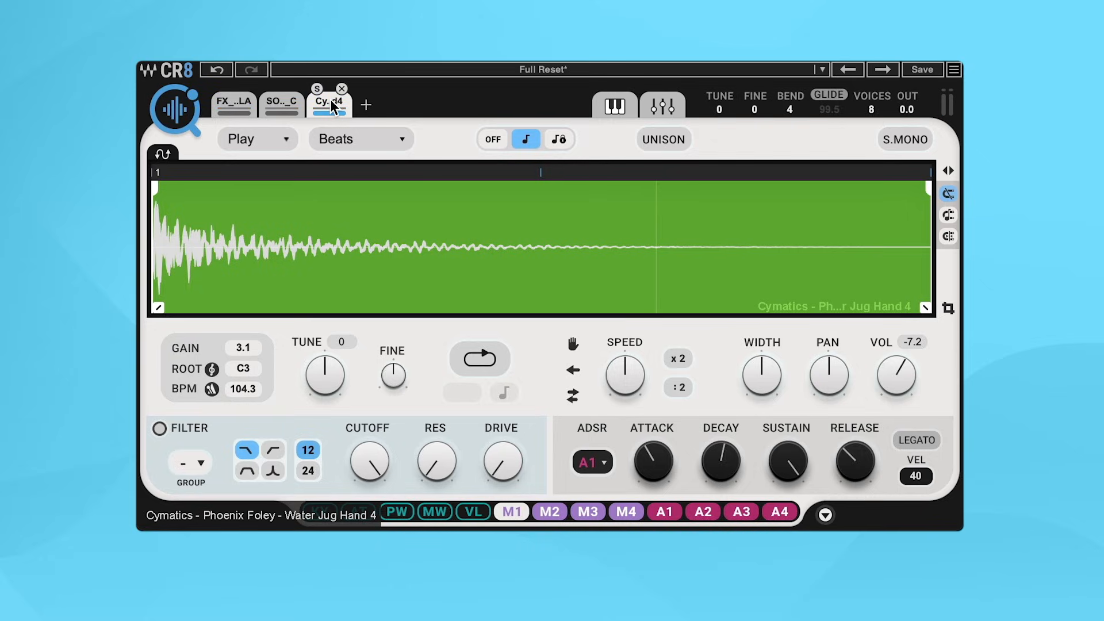
# Step: Return to the FX_35_PLA sample and change its stretch mode from Beats to Melodic
pyautogui.click(243, 102)
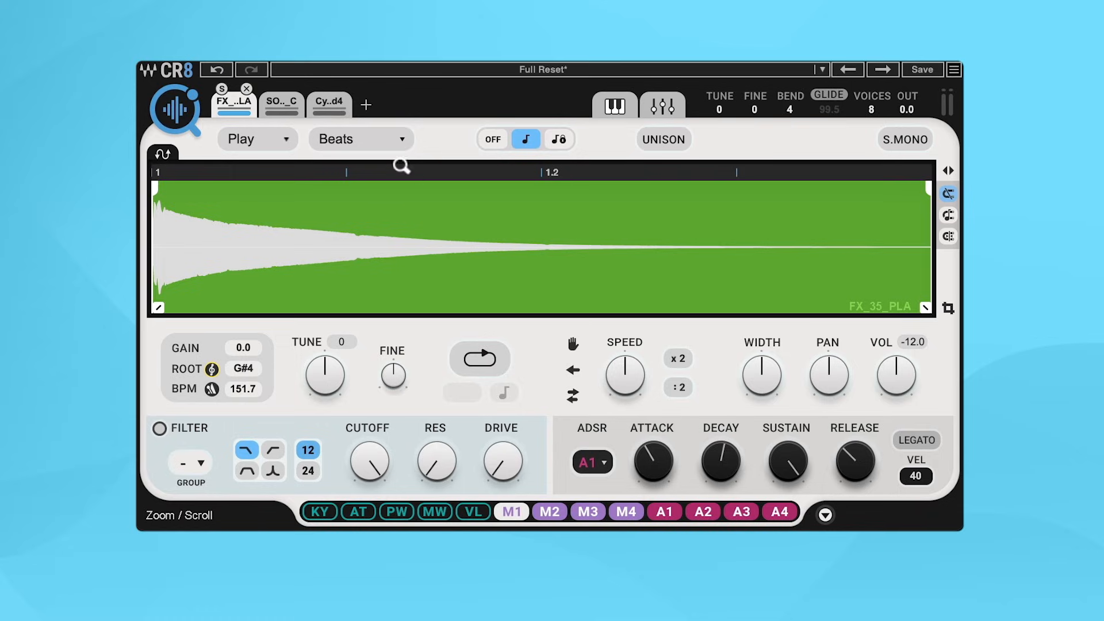
pyautogui.click(401, 139)
pyautogui.click(371, 214)
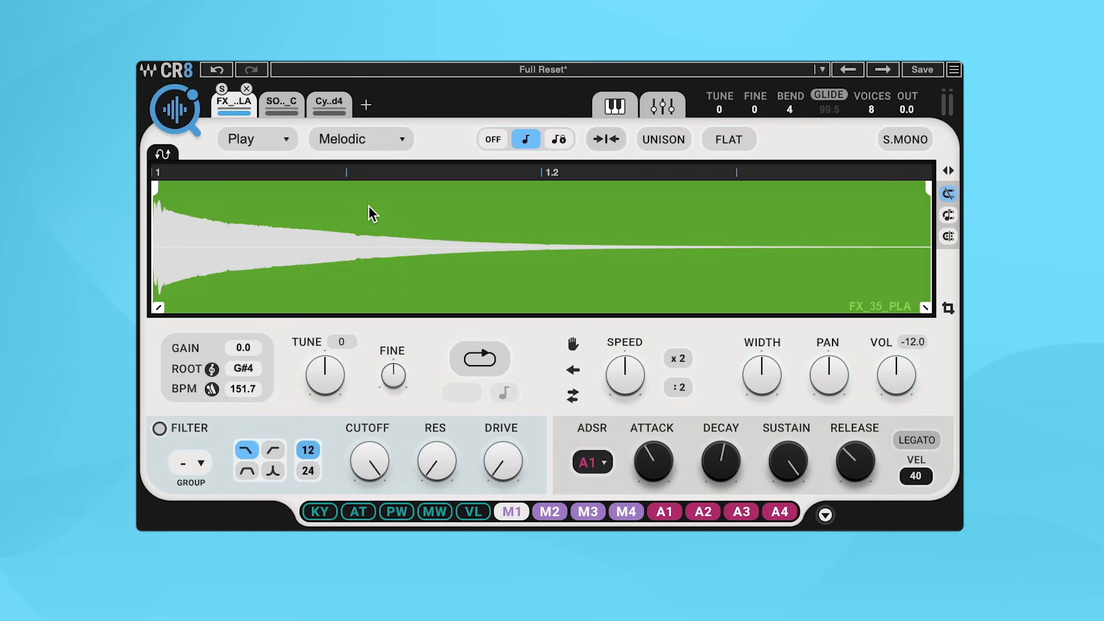
# Step: Turn on Freeze for FX_35_PLA and sweep the Offset through the sample, leaving it at a low setting
pyautogui.click(573, 344)
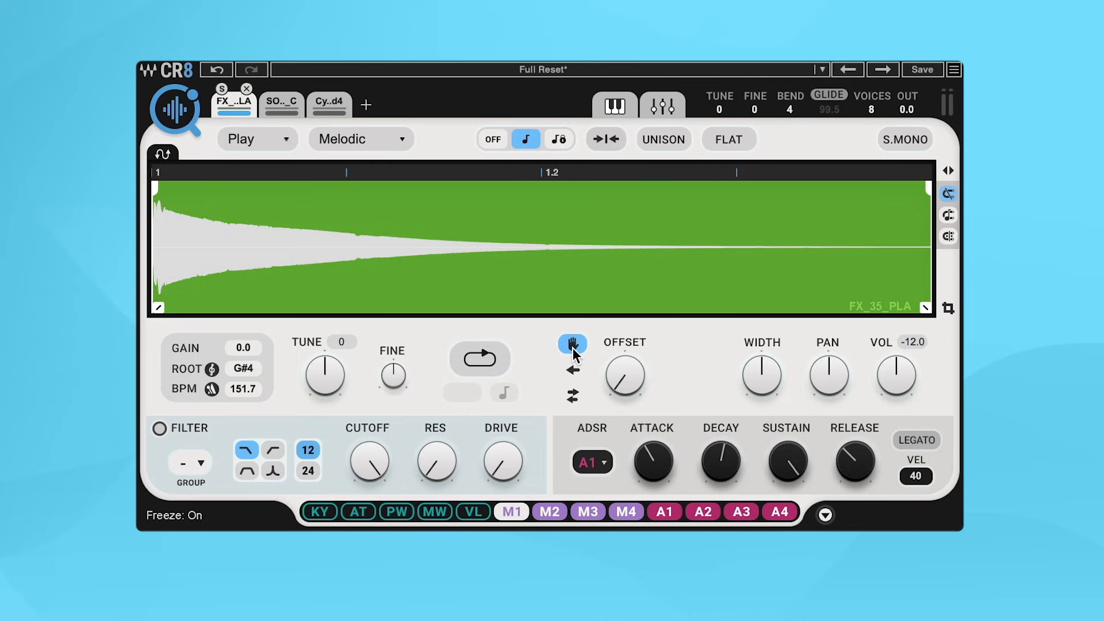
pyautogui.moveTo(624, 375); pyautogui.dragTo(628, 386)
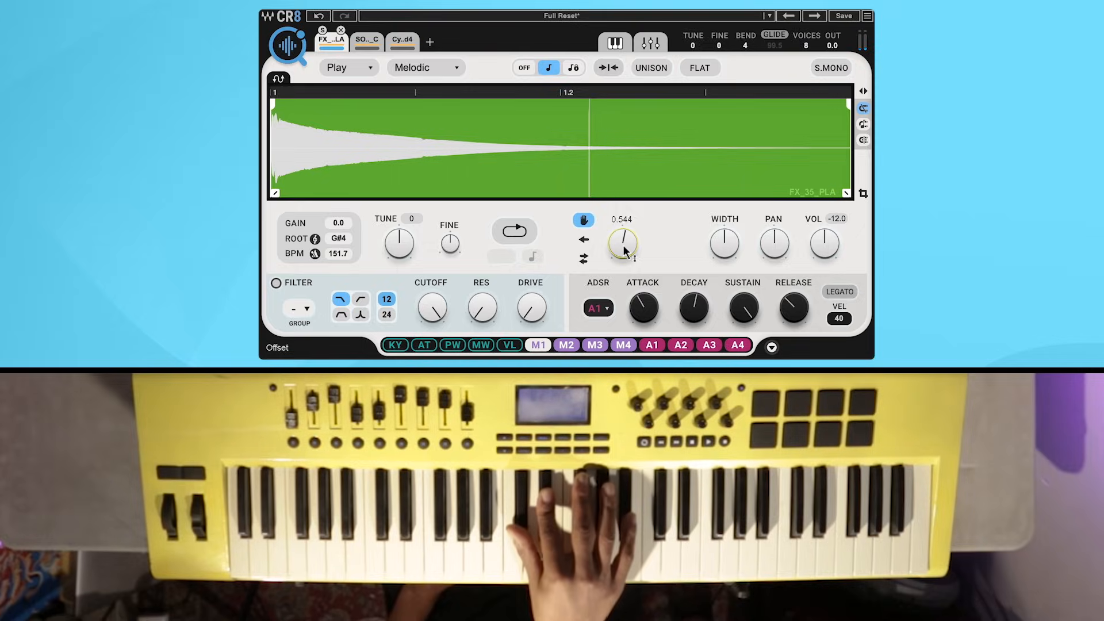
pyautogui.moveTo(624, 250); pyautogui.dragTo(637, 245)
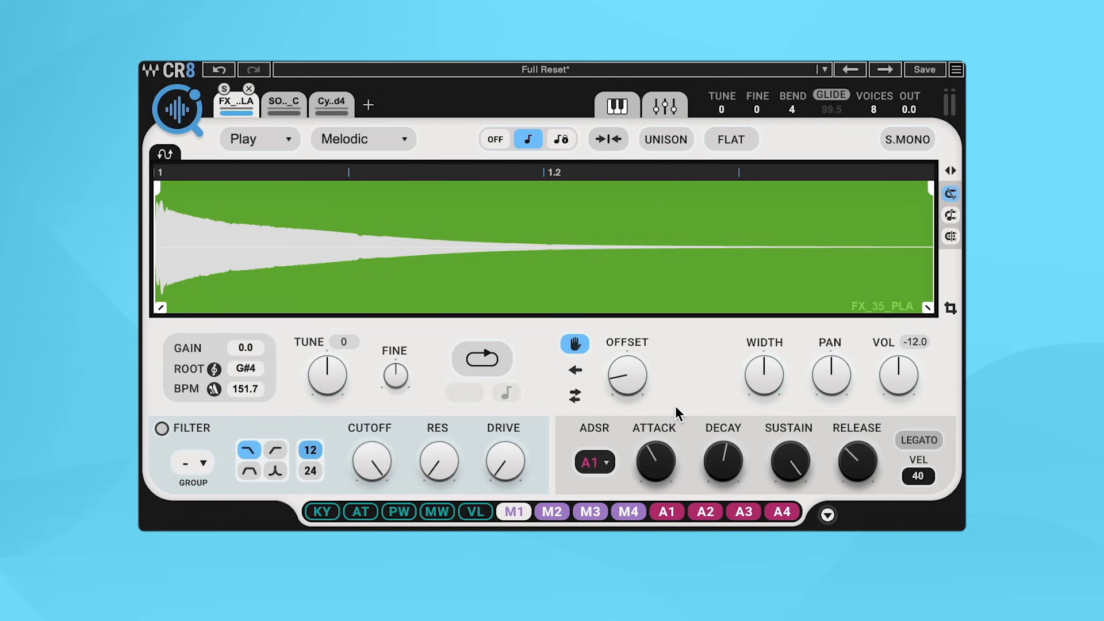
# Step: Expand the modulation section and compare the sequencer and LFO types of modulator M1
pyautogui.click(464, 510)
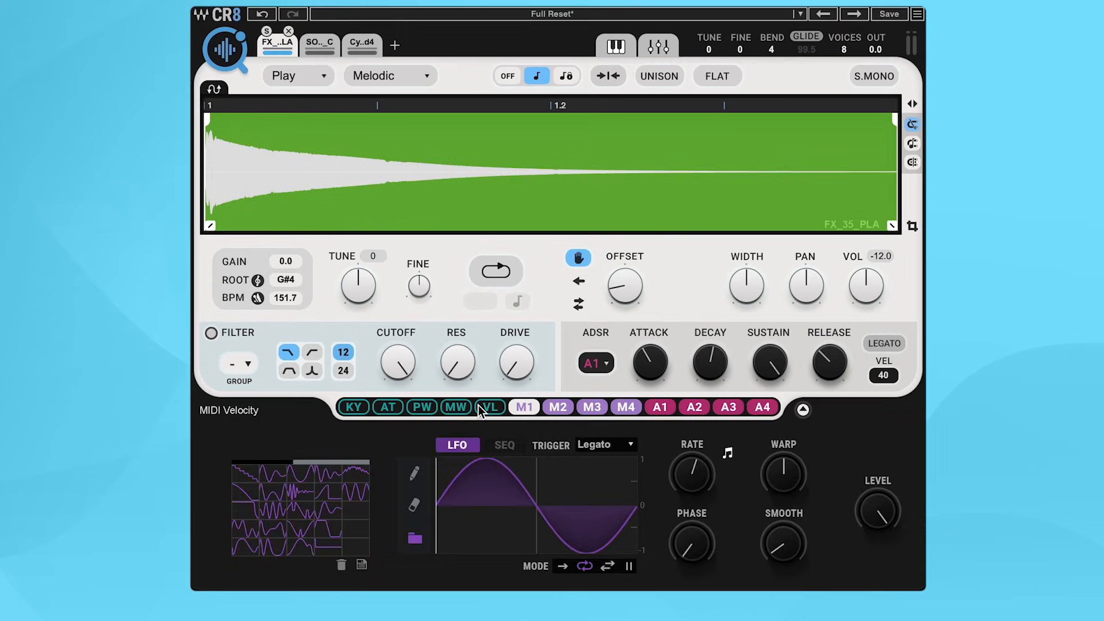
pyautogui.click(504, 445)
pyautogui.click(459, 445)
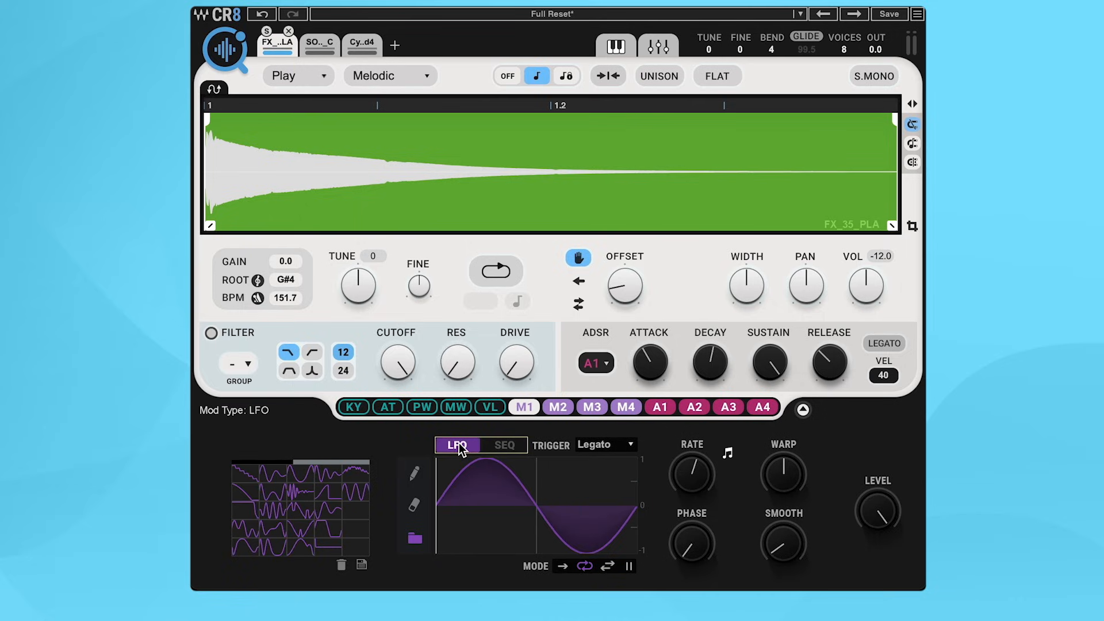
# Step: Assign the mod wheel to the filter cutoff, enable the filter and bring the cutoff down to its minimum
pyautogui.moveTo(456, 407); pyautogui.dragTo(397, 394)
pyautogui.click(211, 334)
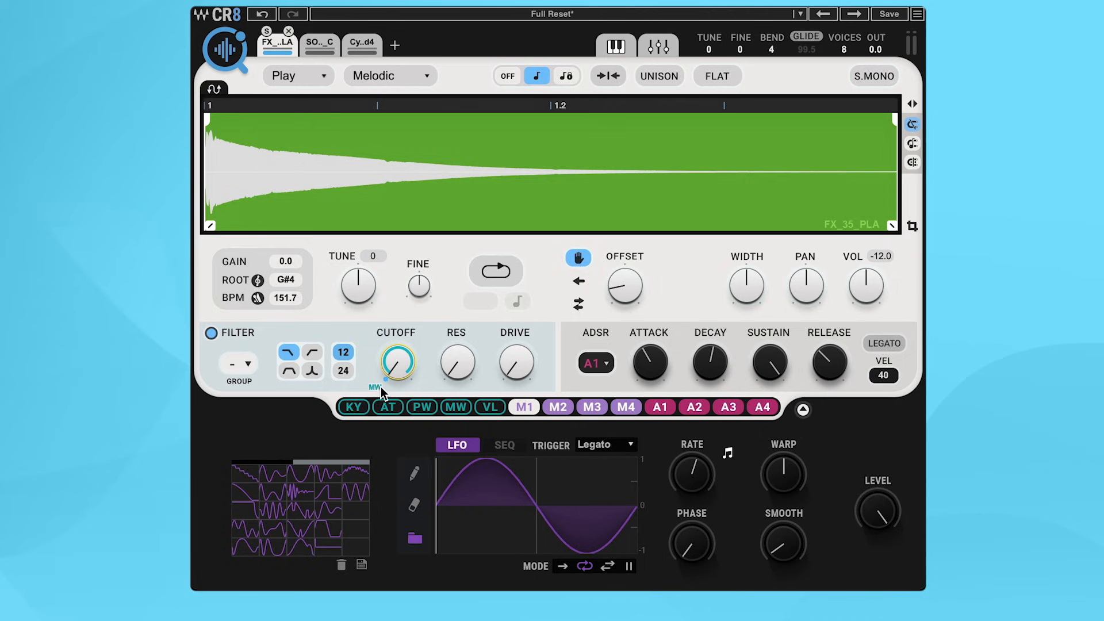
pyautogui.moveTo(381, 387)
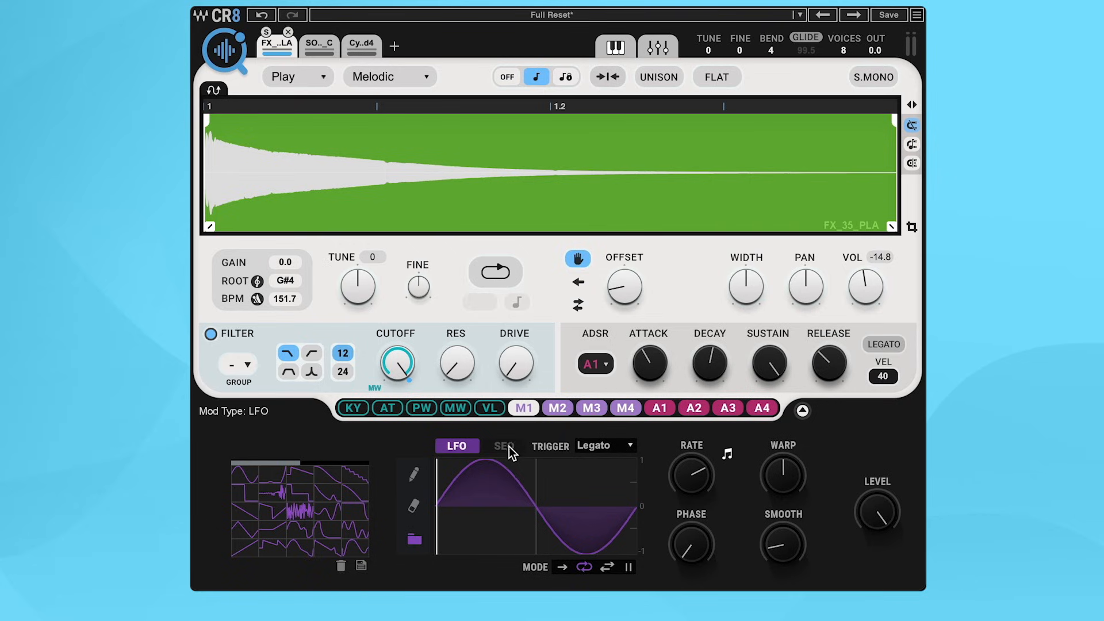
# Step: Switch M1 to the sequencer type, load an 8-step preset pattern and assign M1 to the sample's Offset
pyautogui.click(506, 446)
pyautogui.click(300, 498)
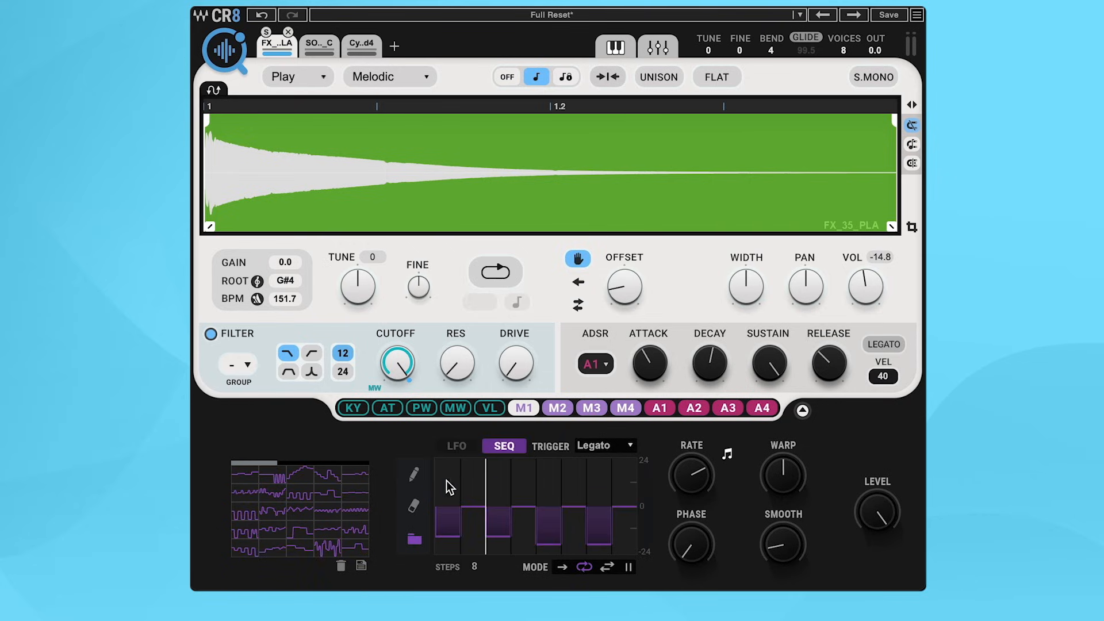
pyautogui.moveTo(521, 407)
pyautogui.mouseDown()
pyautogui.moveTo(595, 296)
pyautogui.moveTo(629, 283)
pyautogui.moveTo(604, 303)
pyautogui.mouseUp()
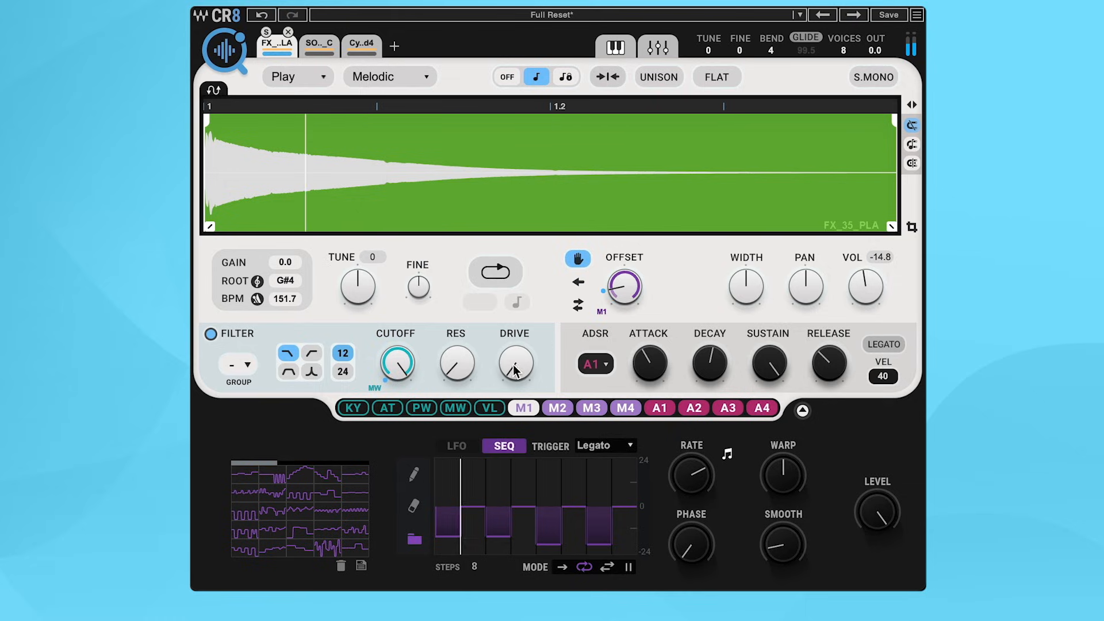
# Step: Browse further through the sequencer pattern presets and set the M1 rate to 1/32
pyautogui.moveTo(256, 463); pyautogui.dragTo(341, 469)
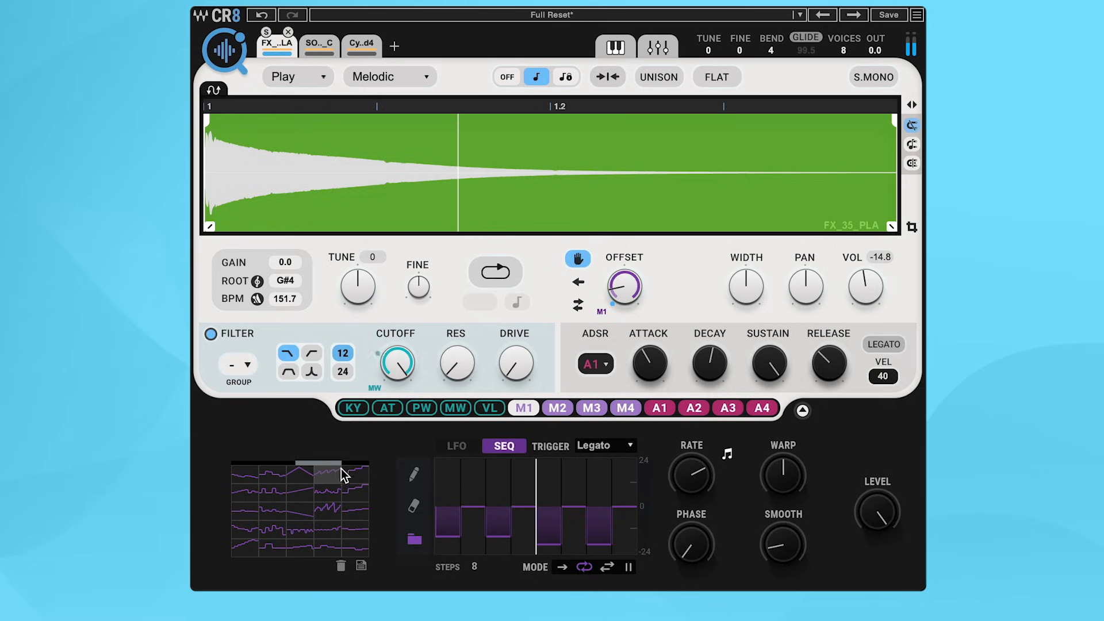
pyautogui.moveTo(692, 484)
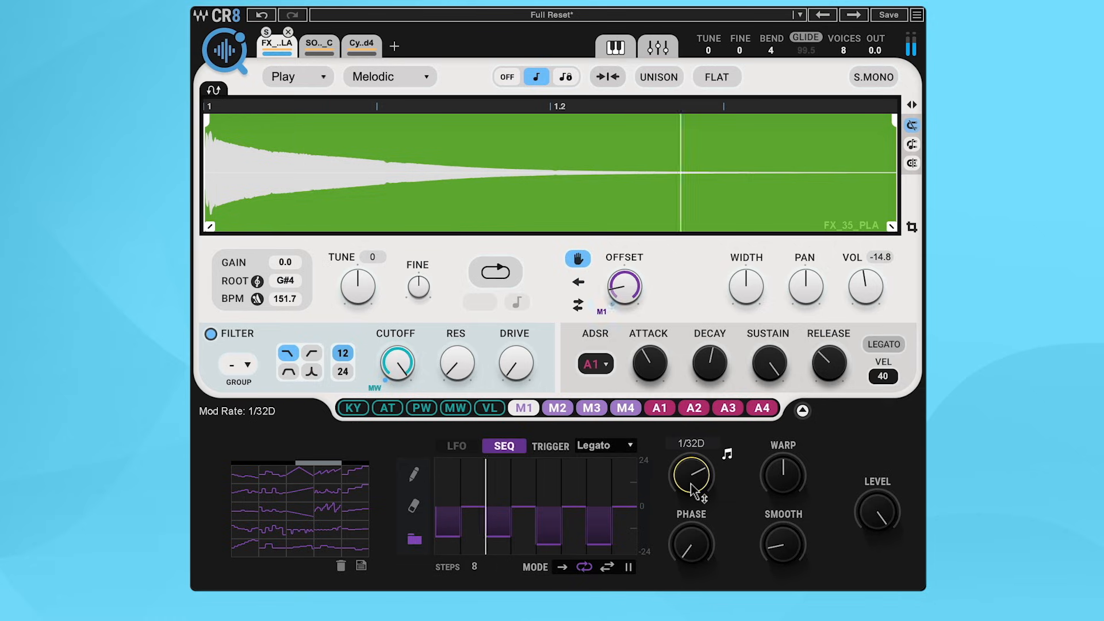
pyautogui.scroll(-1, 693, 485)
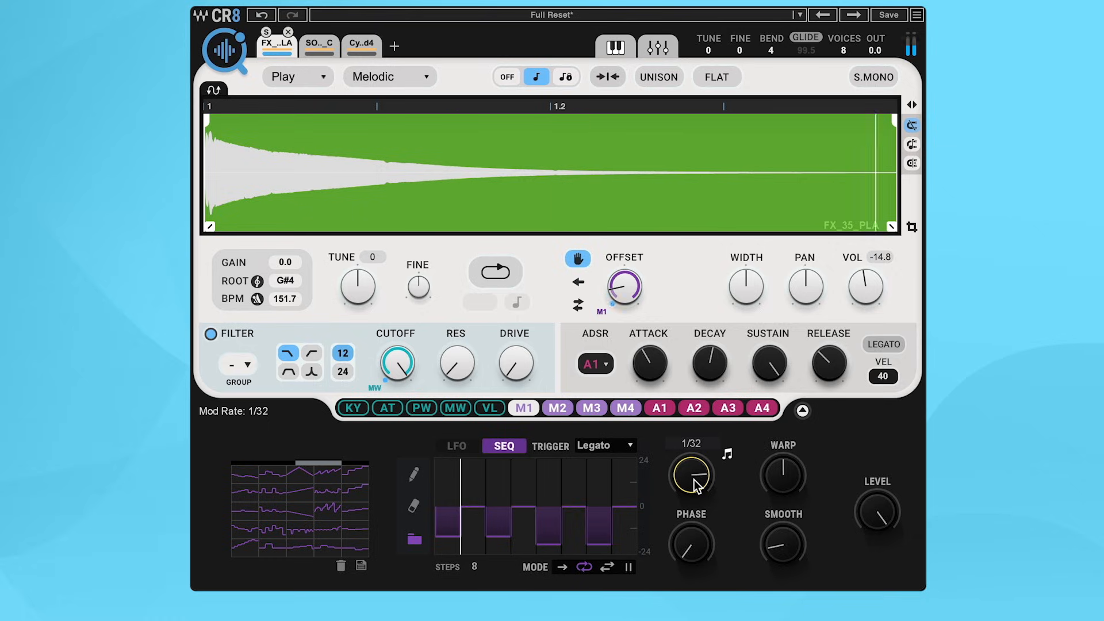
# Step: On the female vocal sample, detect the suggested root key and trim the start point to just before the loud part of the waveform
pyautogui.click(317, 41)
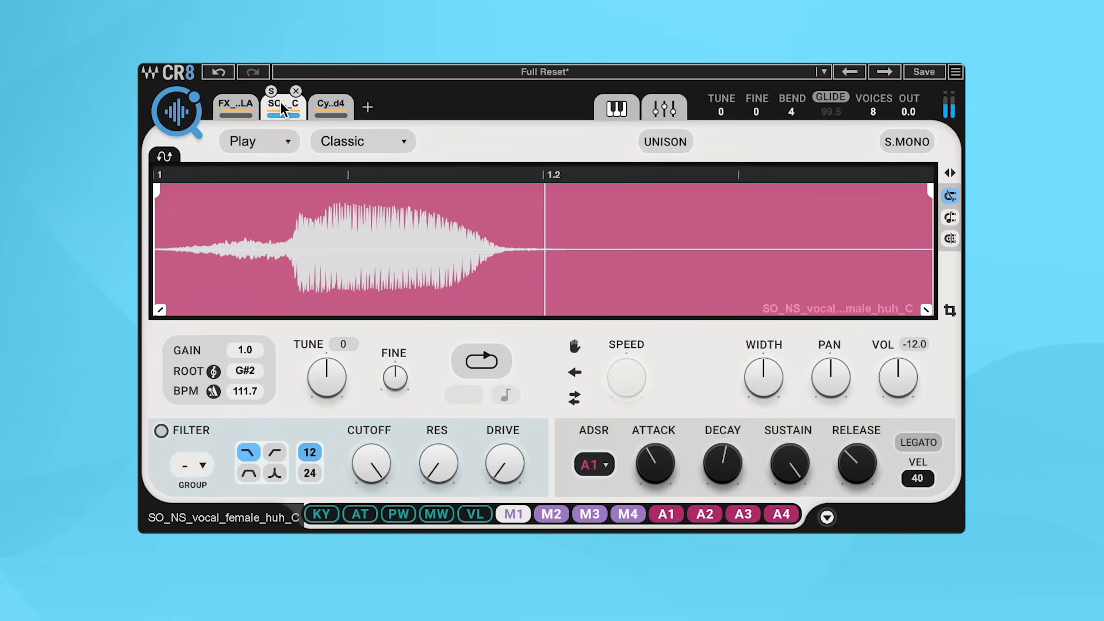
pyautogui.click(214, 371)
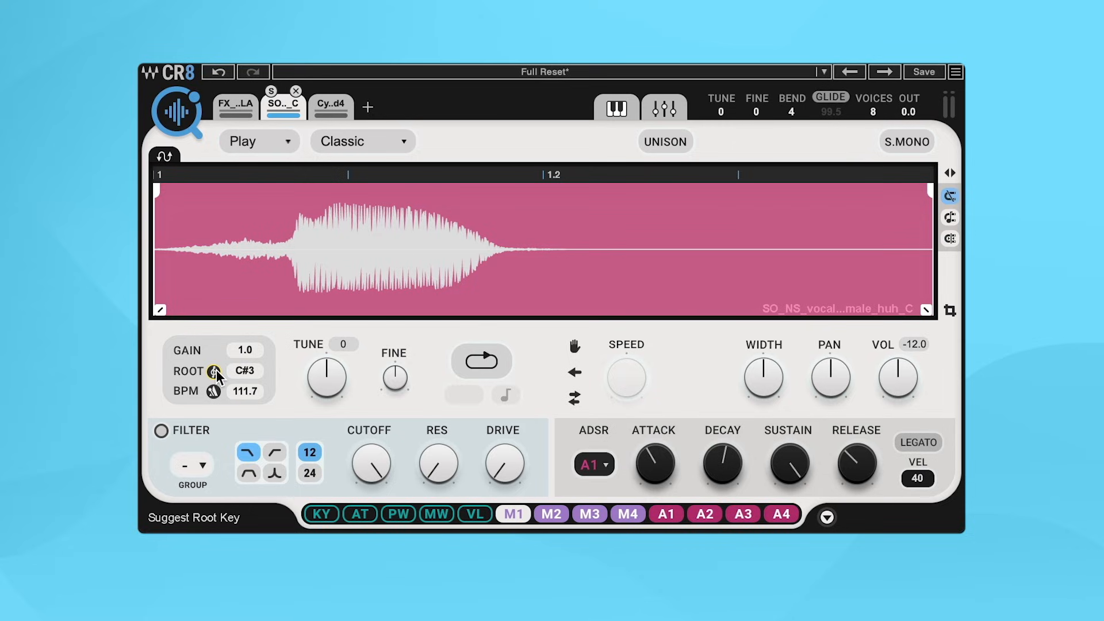
pyautogui.moveTo(157, 188); pyautogui.dragTo(292, 197)
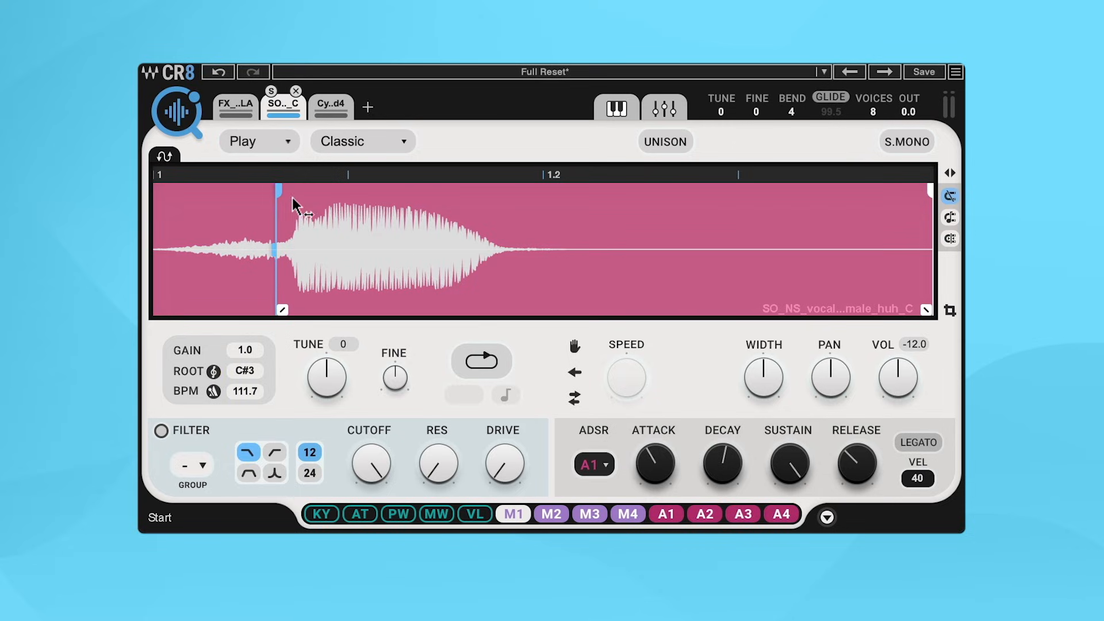
# Step: Set the vocal sample's scheme to Voice and turn on Flat to even out its pitch
pyautogui.click(391, 142)
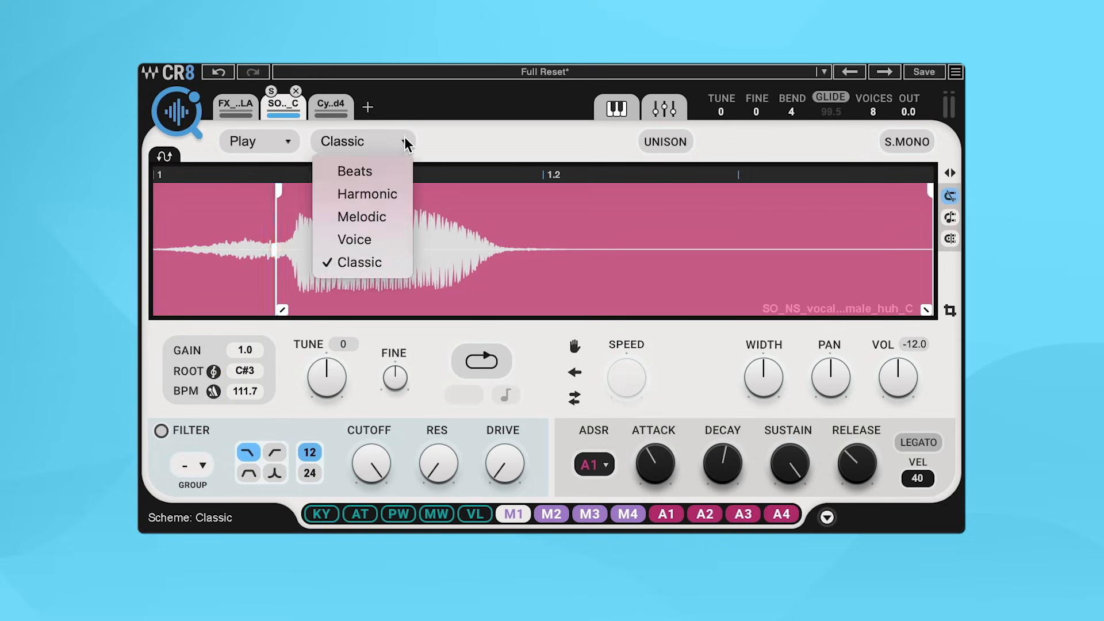
pyautogui.click(395, 249)
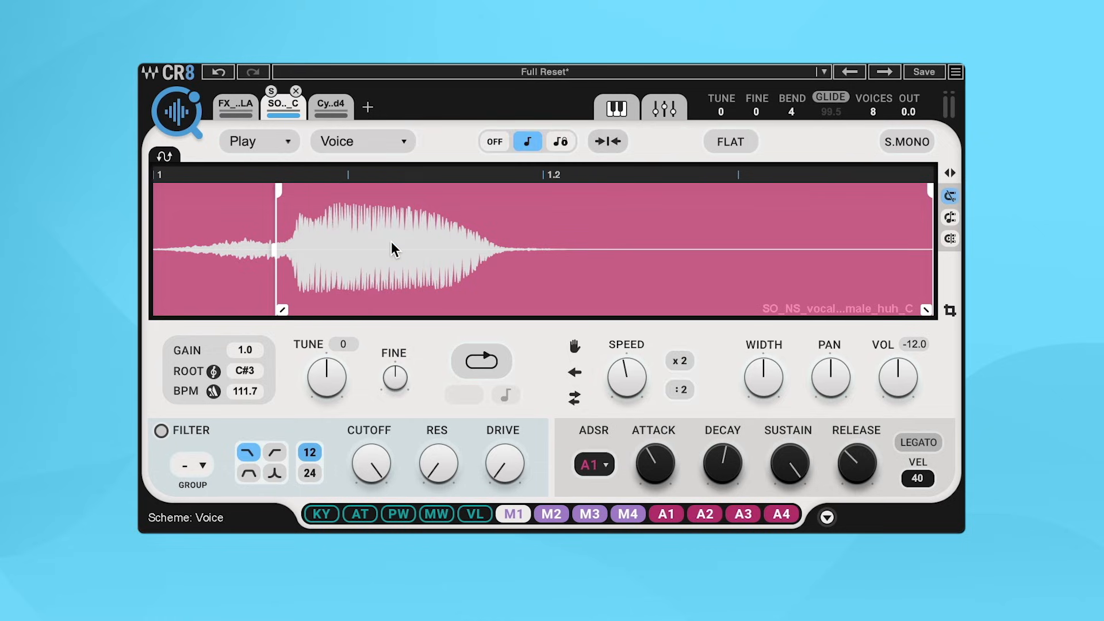
pyautogui.click(735, 143)
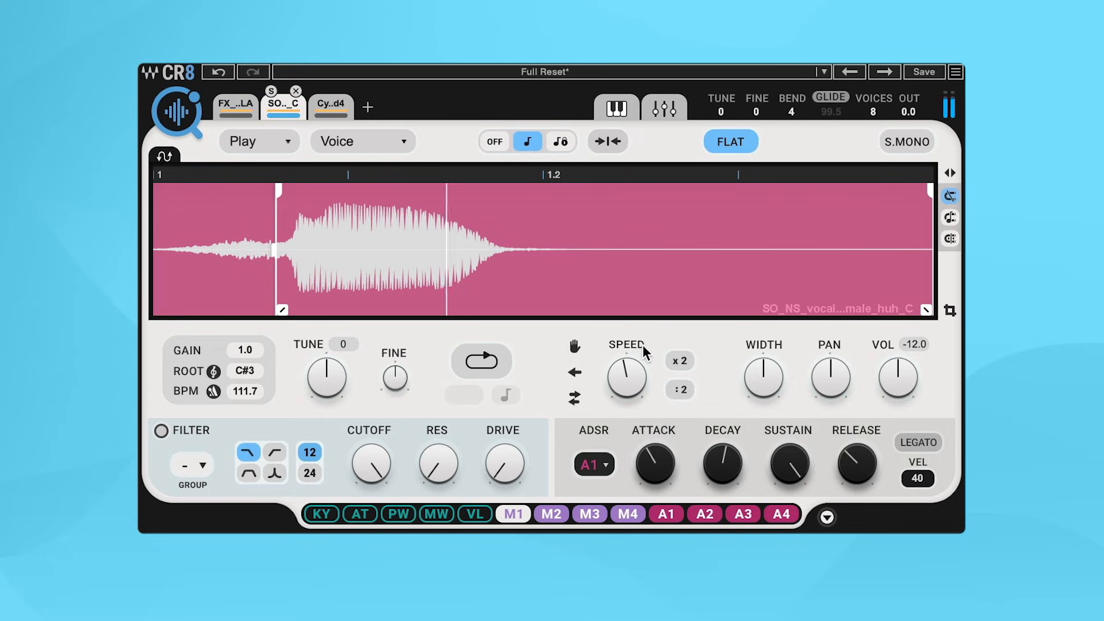
# Step: Try slower speeds on the vocal sample down to :64, settling on a speed between :2 and :5
pyautogui.moveTo(627, 377)
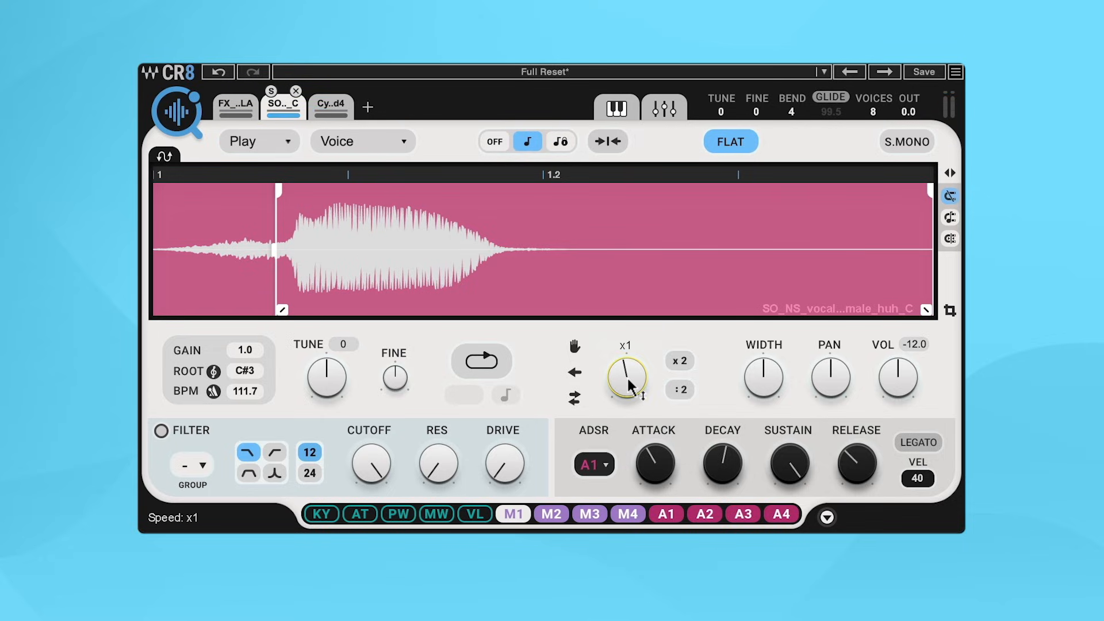
pyautogui.scroll(-4, 626, 376)
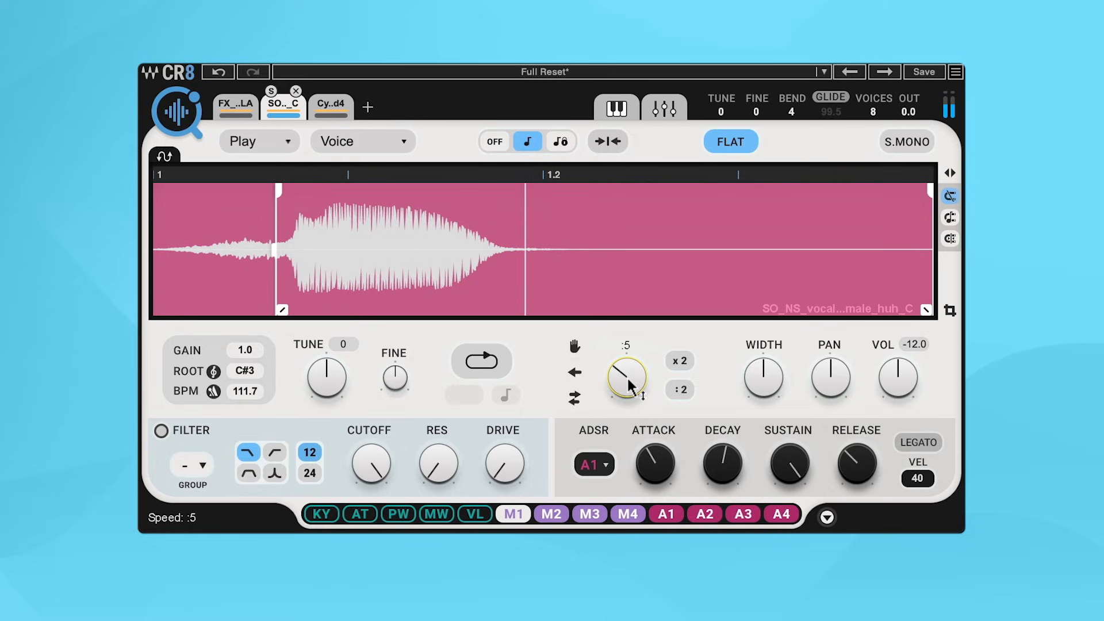
pyautogui.scroll(-2, 624, 376)
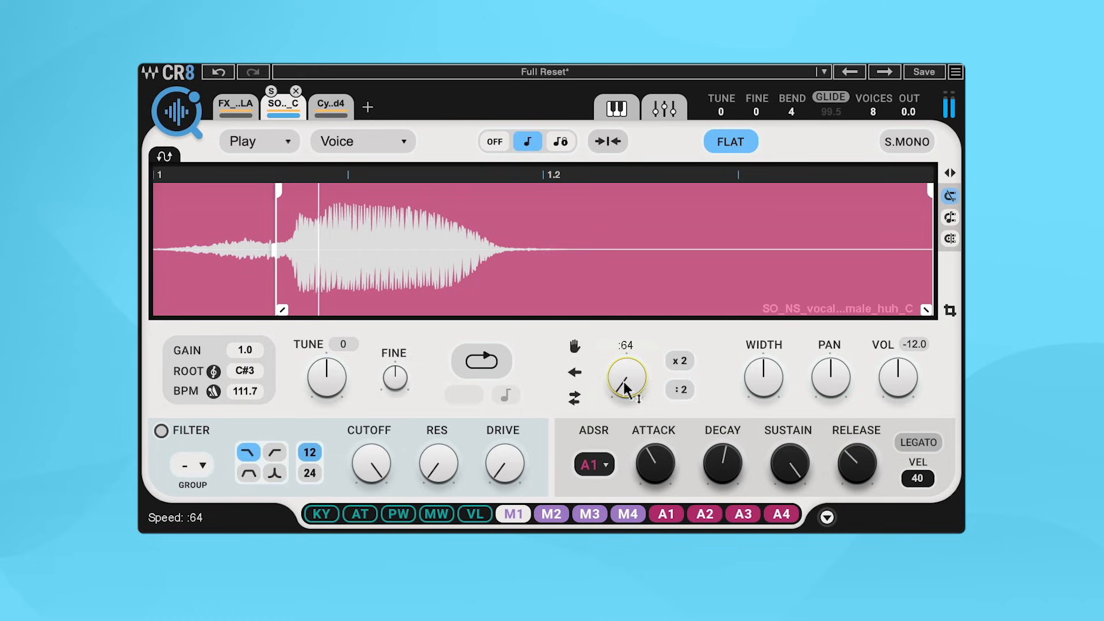
pyautogui.scroll(5, 624, 384)
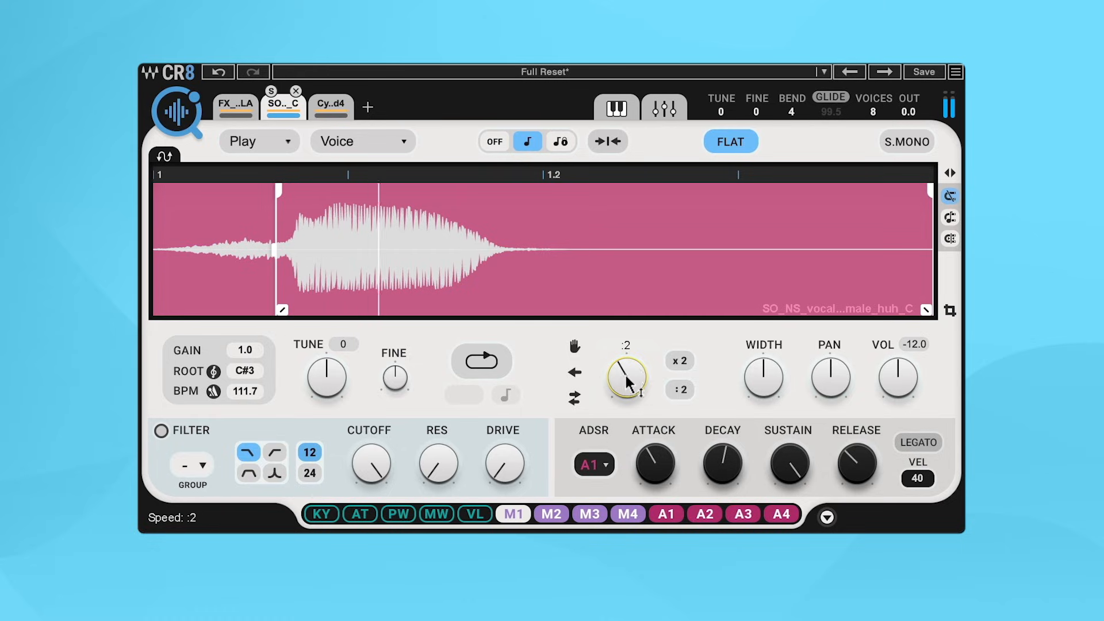
pyautogui.scroll(-2, 625, 380)
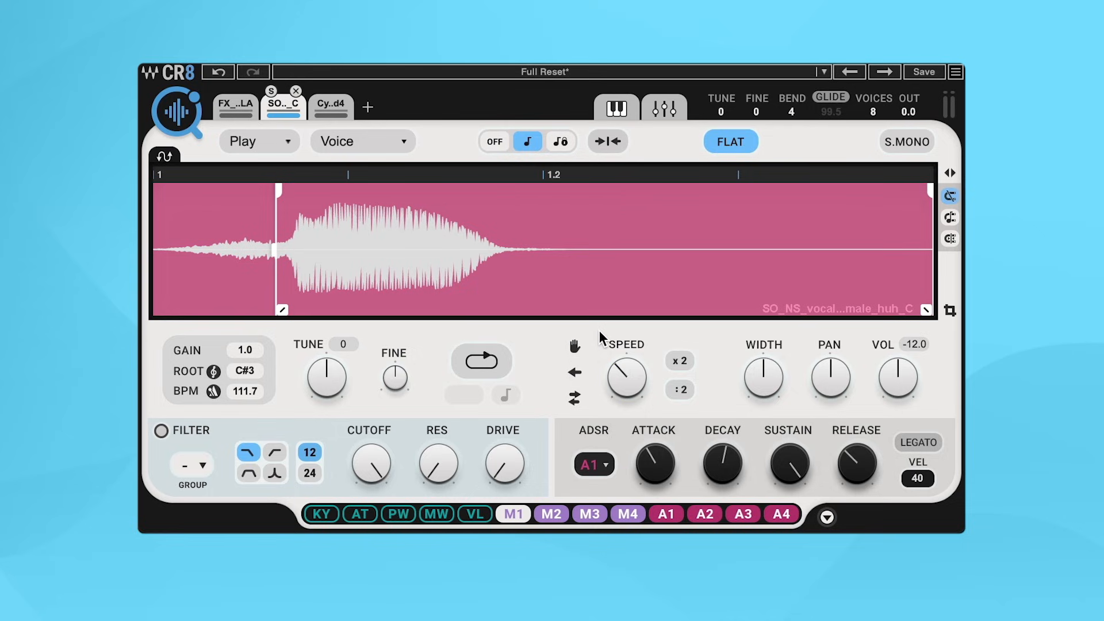
# Step: Set the Water Jug Hand 4 sample's scheme to Melodic with Flat on and slow down its speed
pyautogui.click(331, 105)
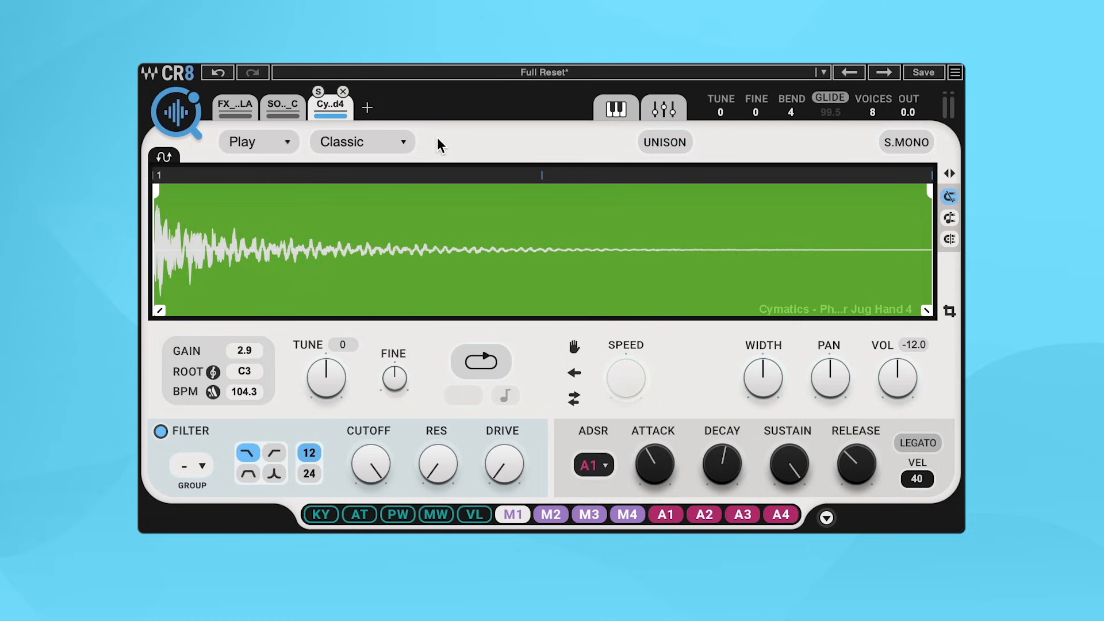
pyautogui.click(401, 142)
pyautogui.click(364, 218)
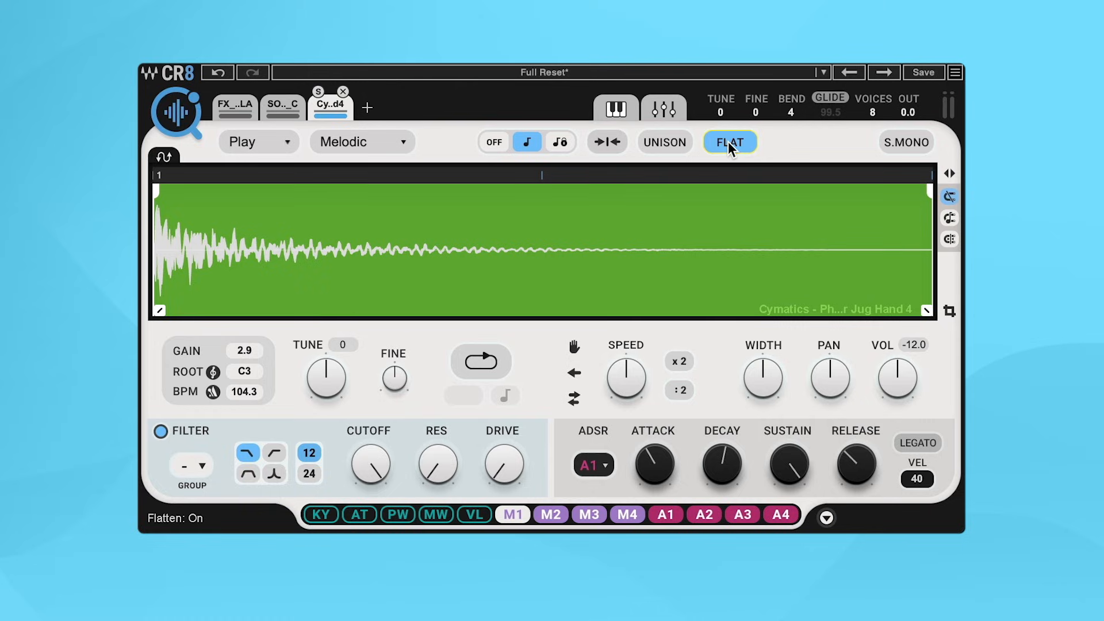
pyautogui.moveTo(629, 381); pyautogui.dragTo(628, 383)
# Step: Give the Water Jug sample a fade-in over about its first third and set its Tune to 12
pyautogui.moveTo(160, 312); pyautogui.dragTo(408, 311)
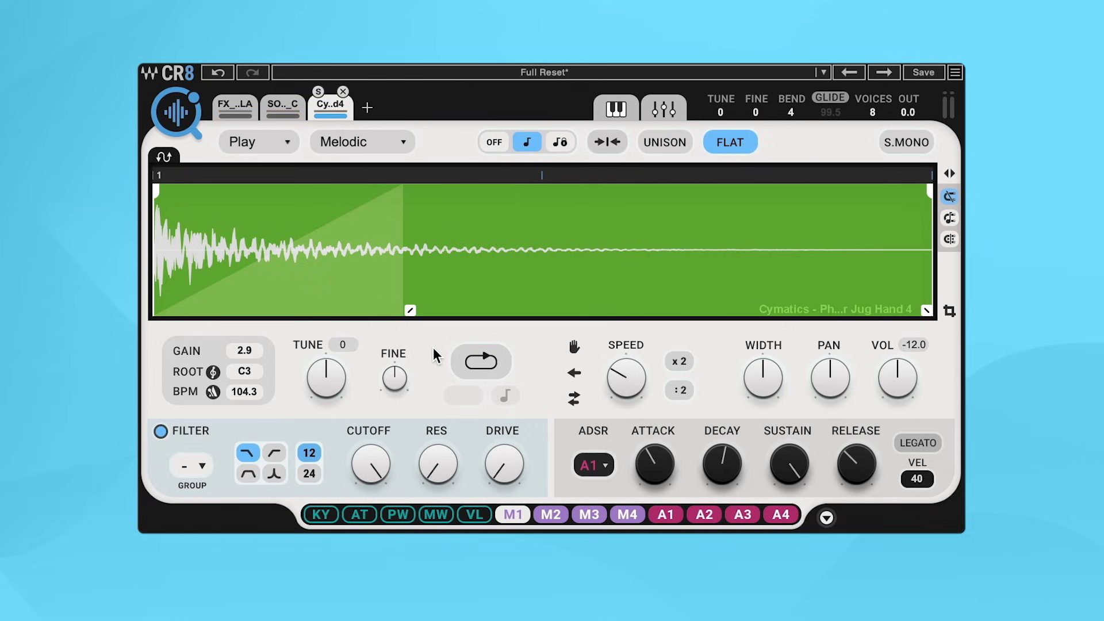
pyautogui.scroll(6, 330, 382)
pyautogui.scroll(6, 330, 382)
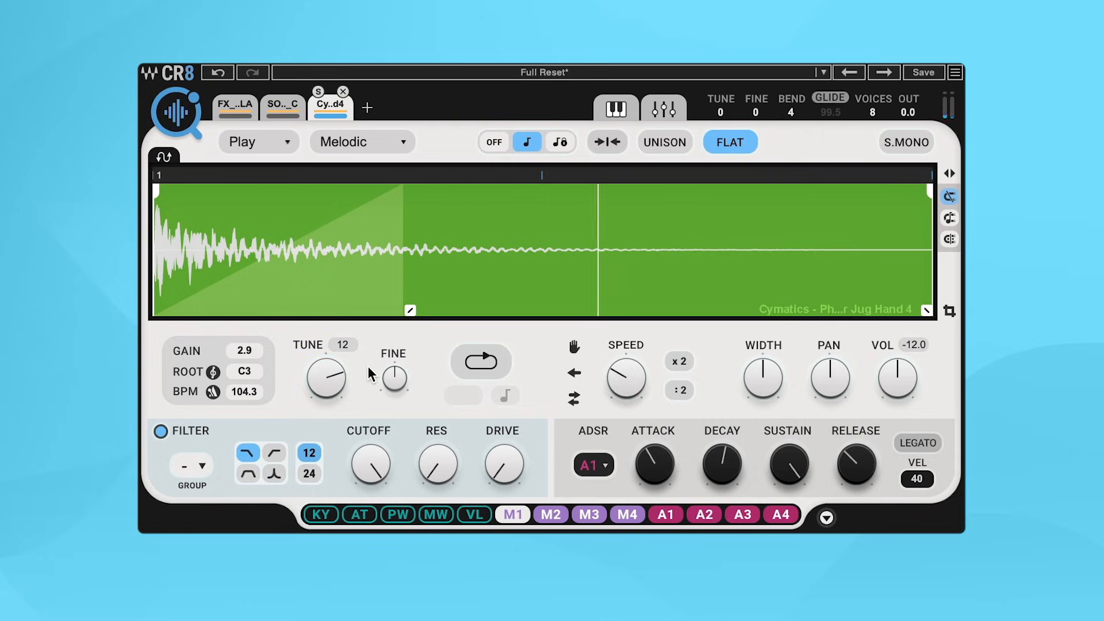
# Step: Expand the modulation section and assign the M1 sine LFO to the Water Jug sample's Pan
pyautogui.click(826, 517)
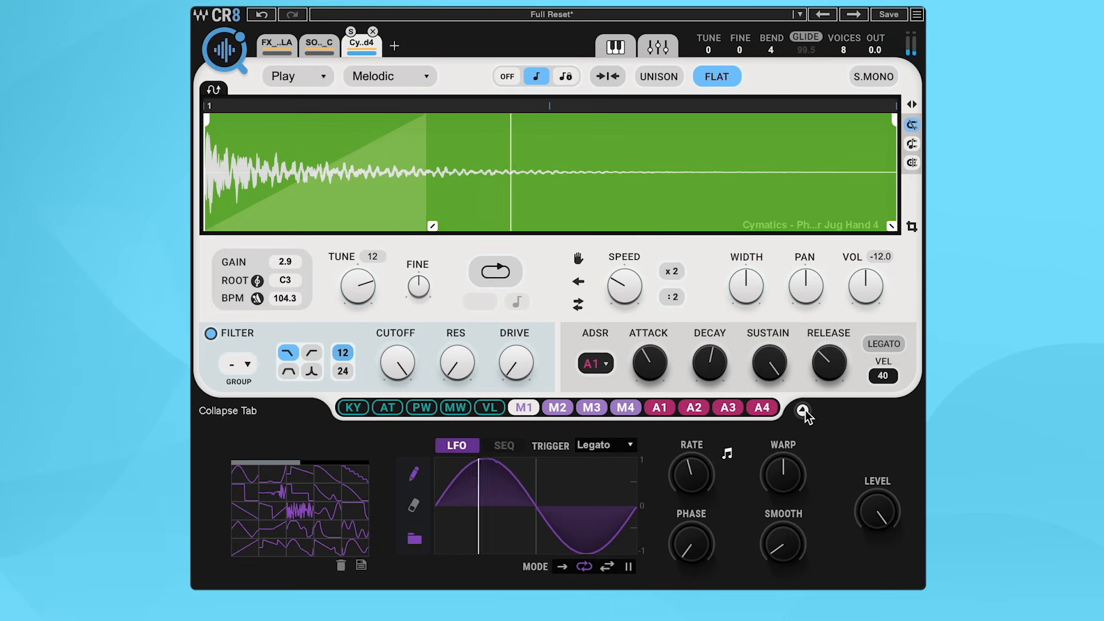
pyautogui.moveTo(523, 407); pyautogui.dragTo(804, 287)
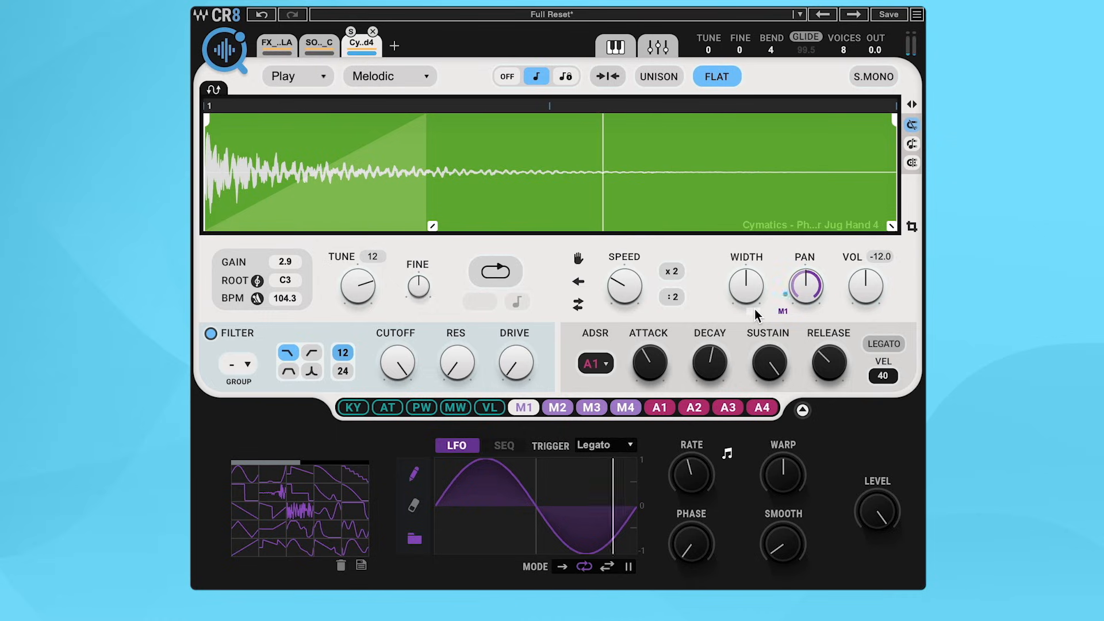
# Step: Assign the M2 square LFO to the filter cutoff and the mod wheel to M2's rate
pyautogui.click(555, 406)
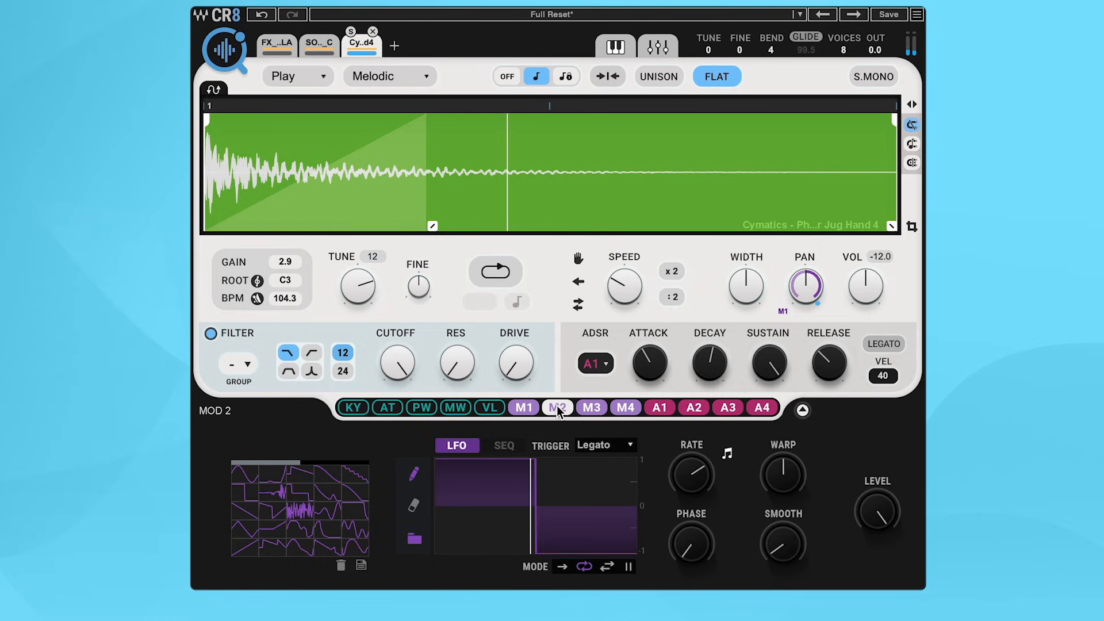
pyautogui.moveTo(560, 408); pyautogui.dragTo(397, 362)
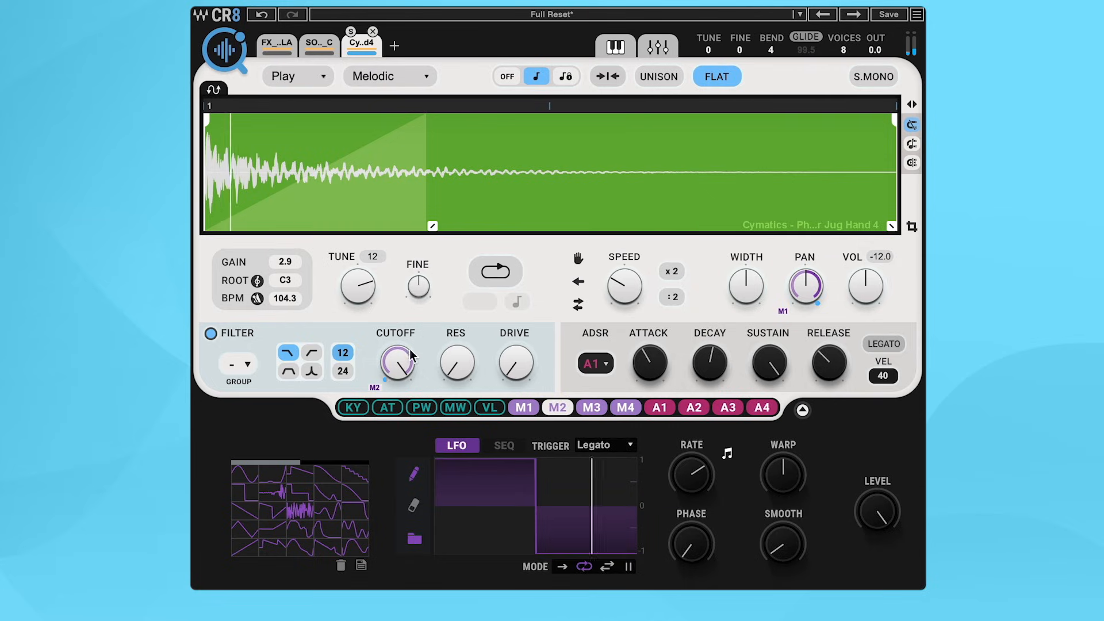
pyautogui.moveTo(395, 382)
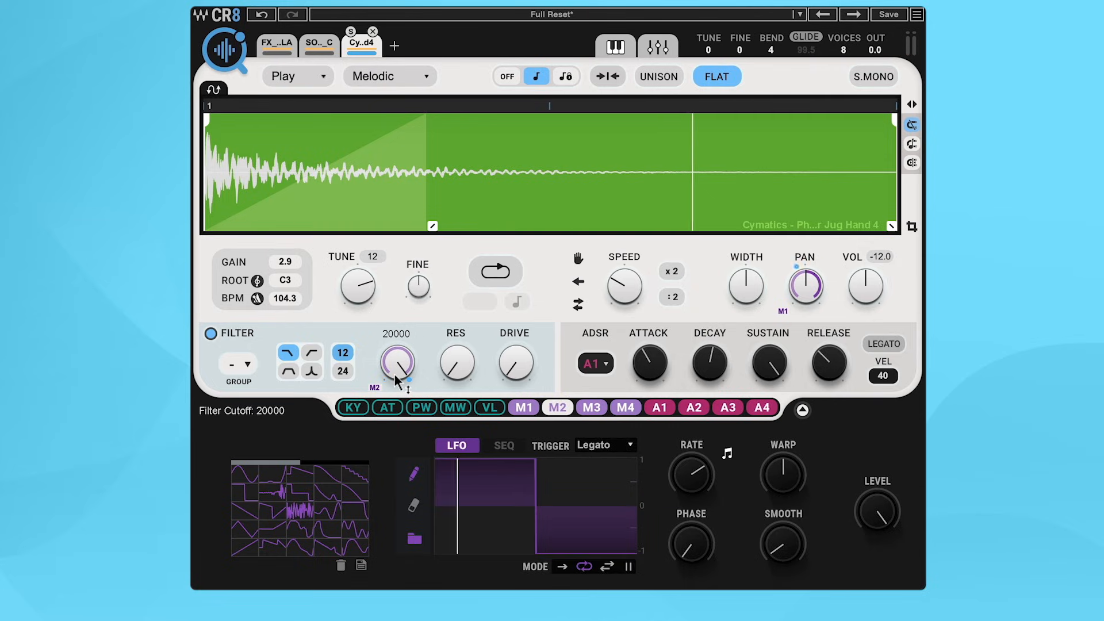
pyautogui.moveTo(455, 407); pyautogui.dragTo(678, 455)
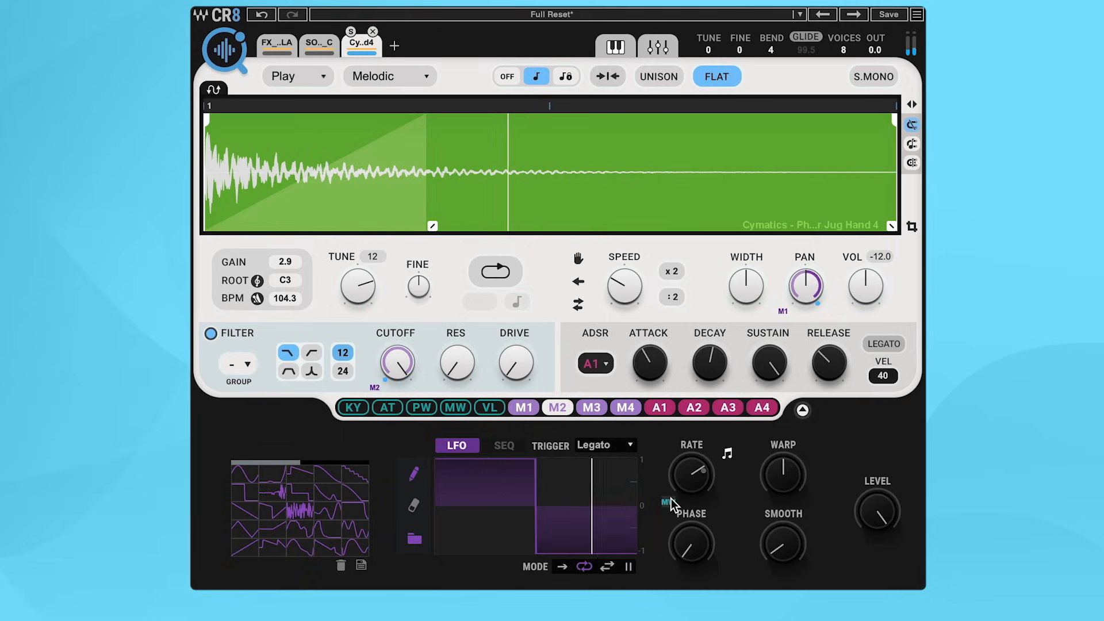
pyautogui.moveTo(682, 456)
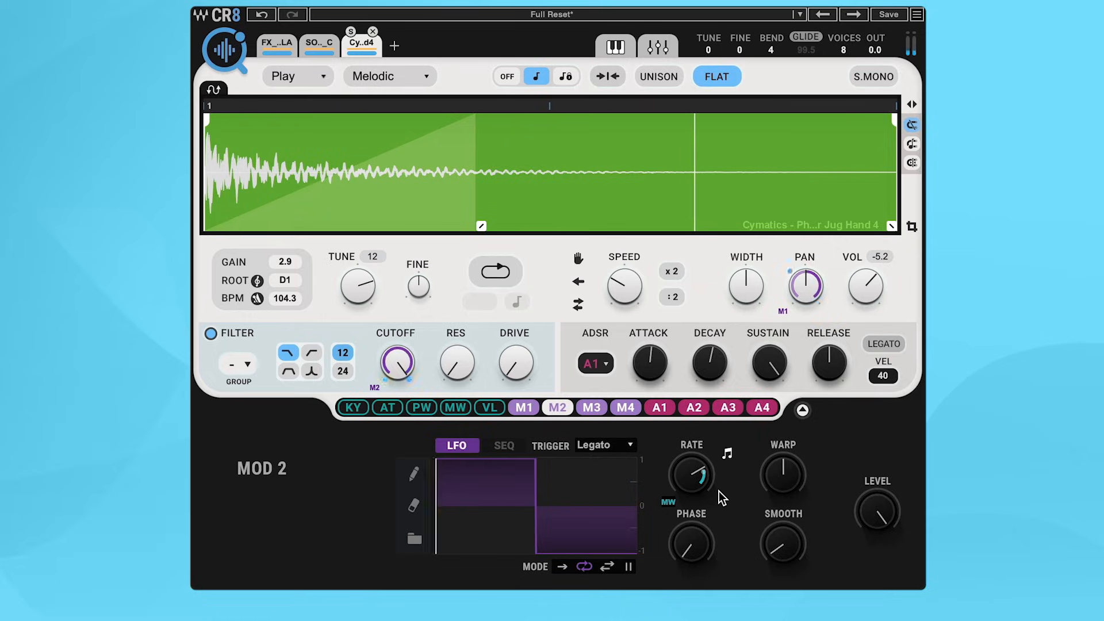
# Step: Balance the layers in the mixer view: Water Jug volume at -4.2, the vocal lowered and FX_35_PLA raised
pyautogui.click(658, 47)
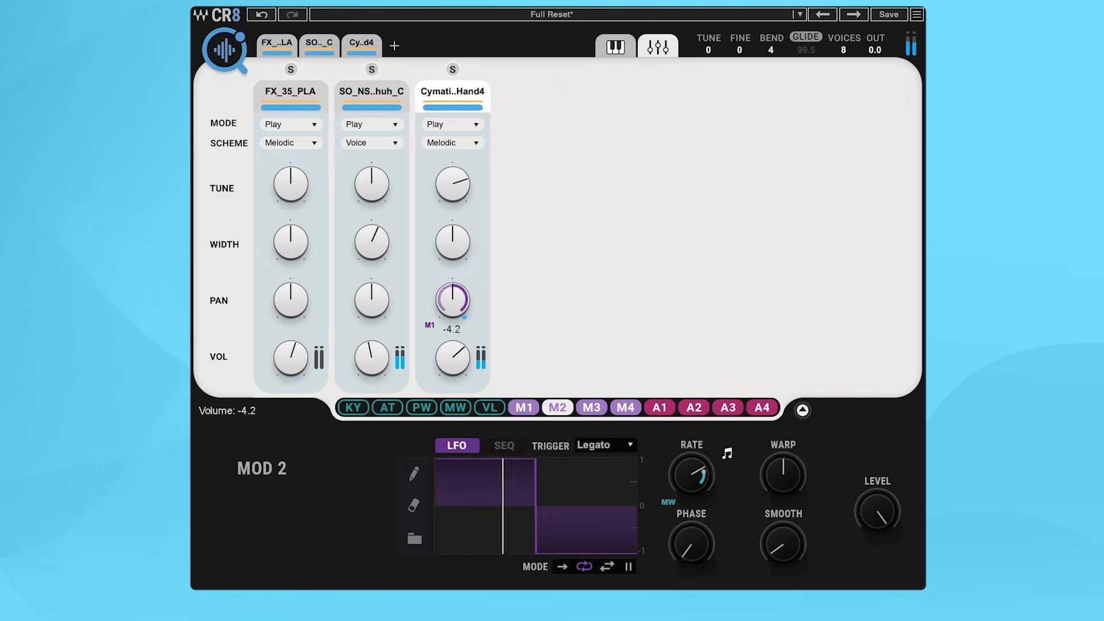
pyautogui.click(389, 360)
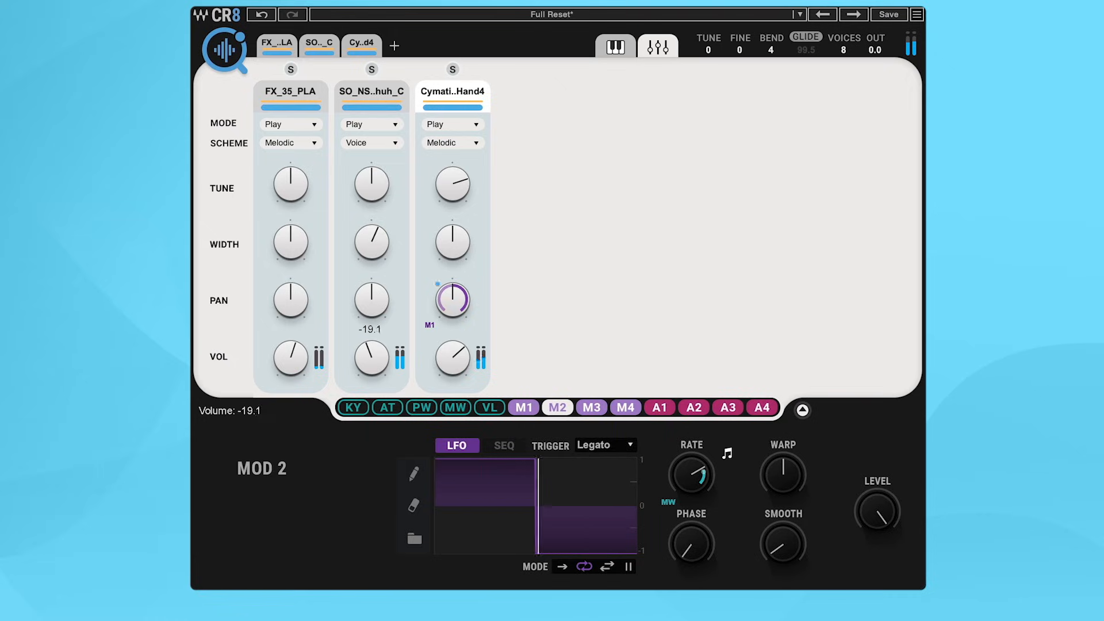
pyautogui.moveTo(389, 360); pyautogui.dragTo(374, 354)
pyautogui.moveTo(306, 360); pyautogui.dragTo(306, 341)
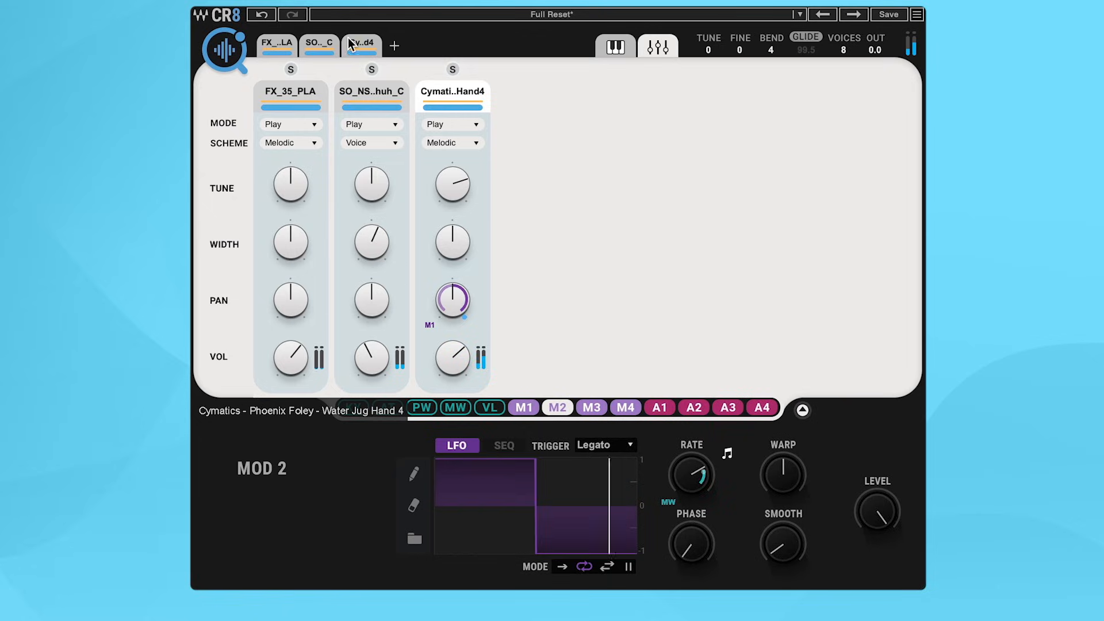
# Step: Duplicate the Water Jug Hand 4 layer with its settings and select the copy
pyautogui.click(394, 45)
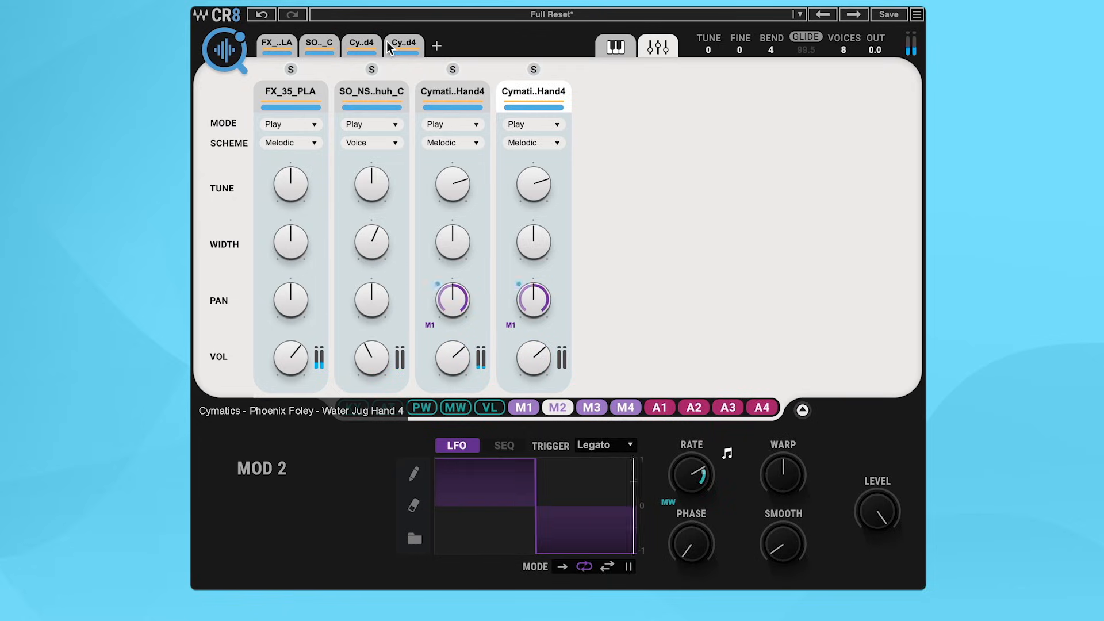
pyautogui.click(401, 42)
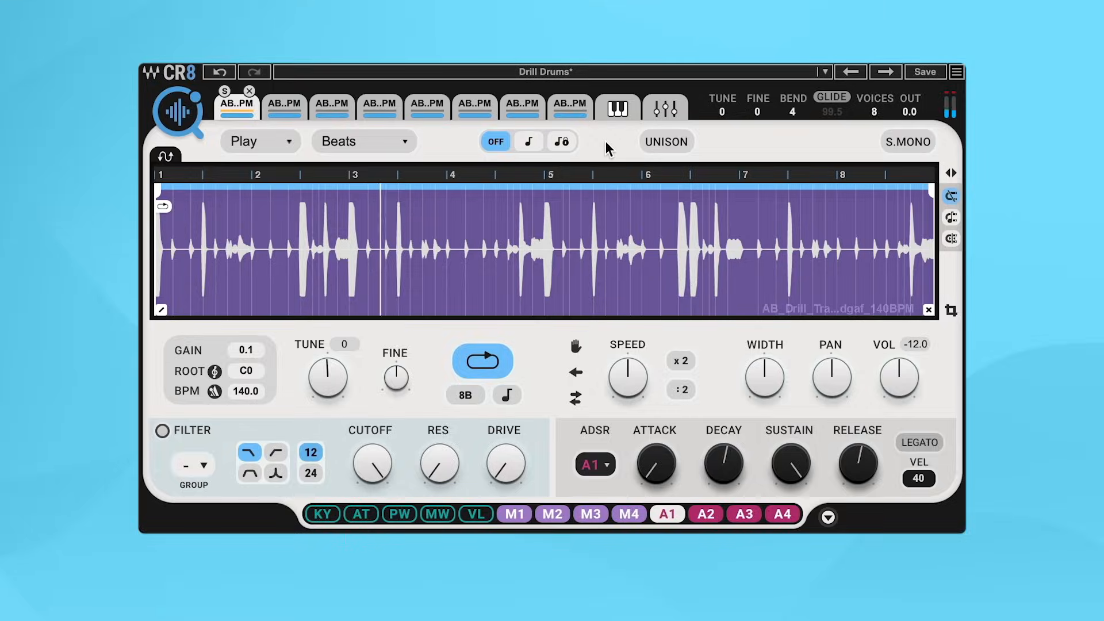
# Step: Switch the Drill Drums loop from Off to the unlocked note mode and try the Tune control, leaving it at 0
pyautogui.click(529, 141)
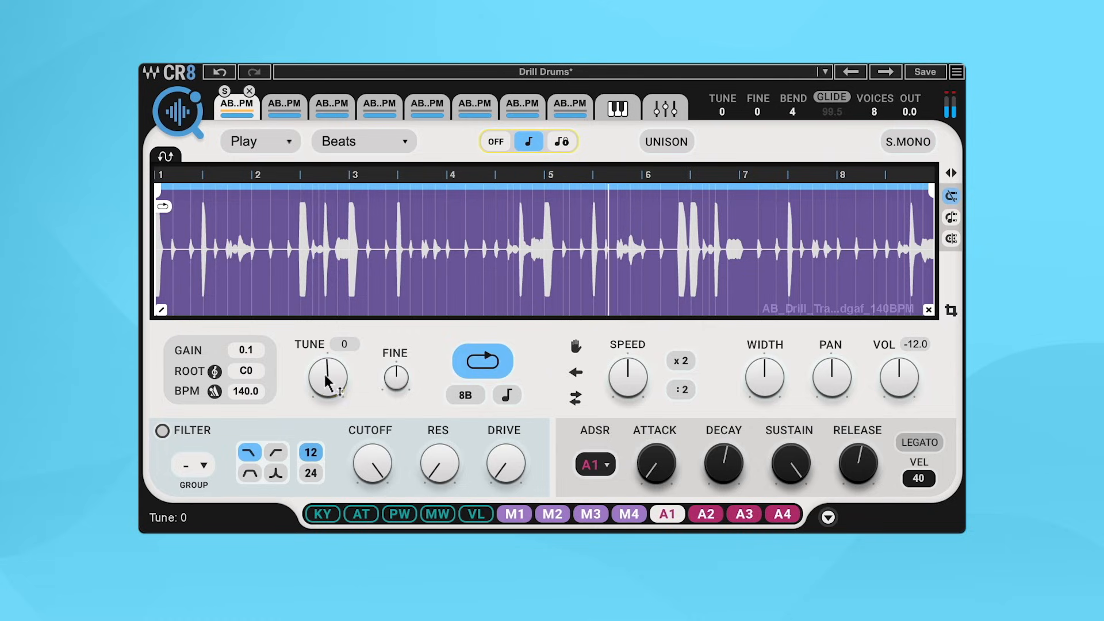
pyautogui.moveTo(328, 377); pyautogui.dragTo(326, 386)
pyautogui.moveTo(398, 251); pyautogui.dragTo(400, 249)
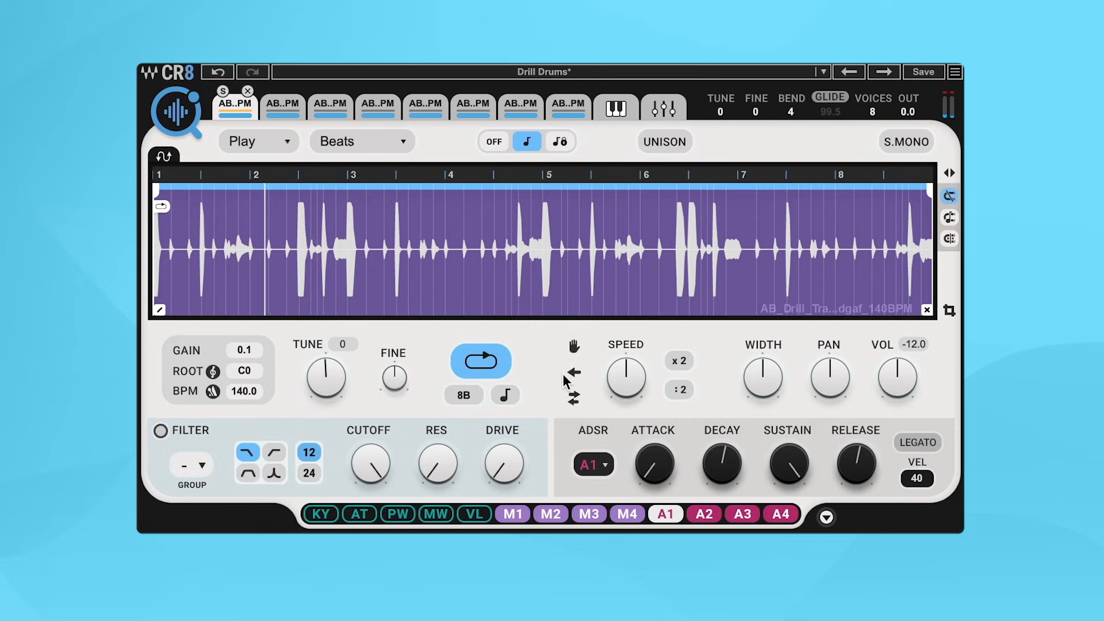
# Step: Try half-time playback on the drum loop, then leave its speed at double time
pyautogui.moveTo(626, 377); pyautogui.dragTo(626, 377)
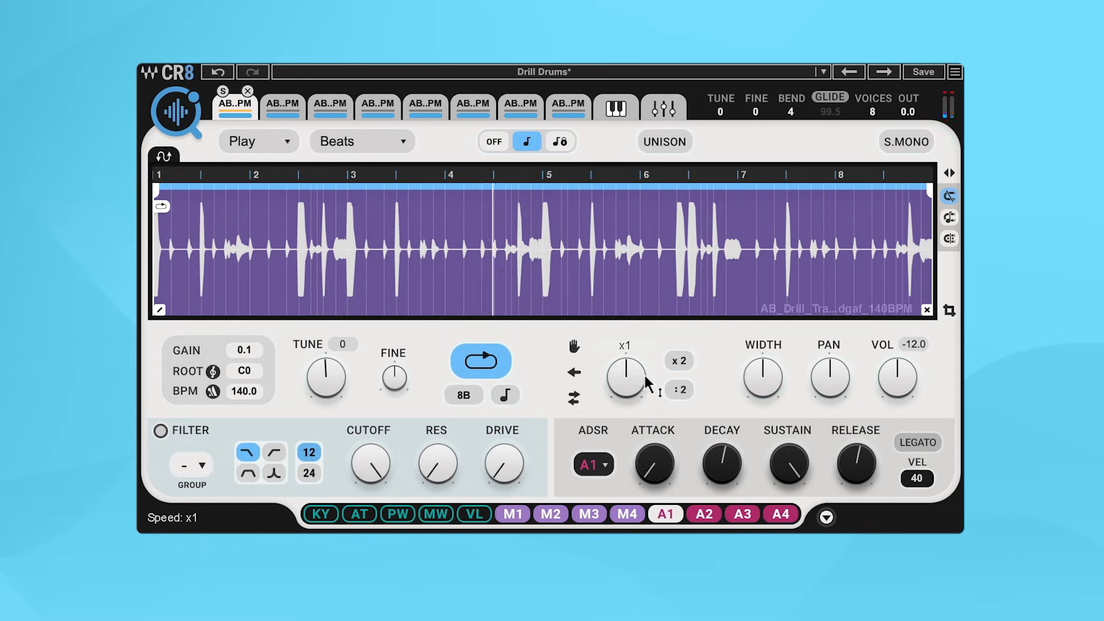
pyautogui.moveTo(628, 375)
pyautogui.click(682, 389)
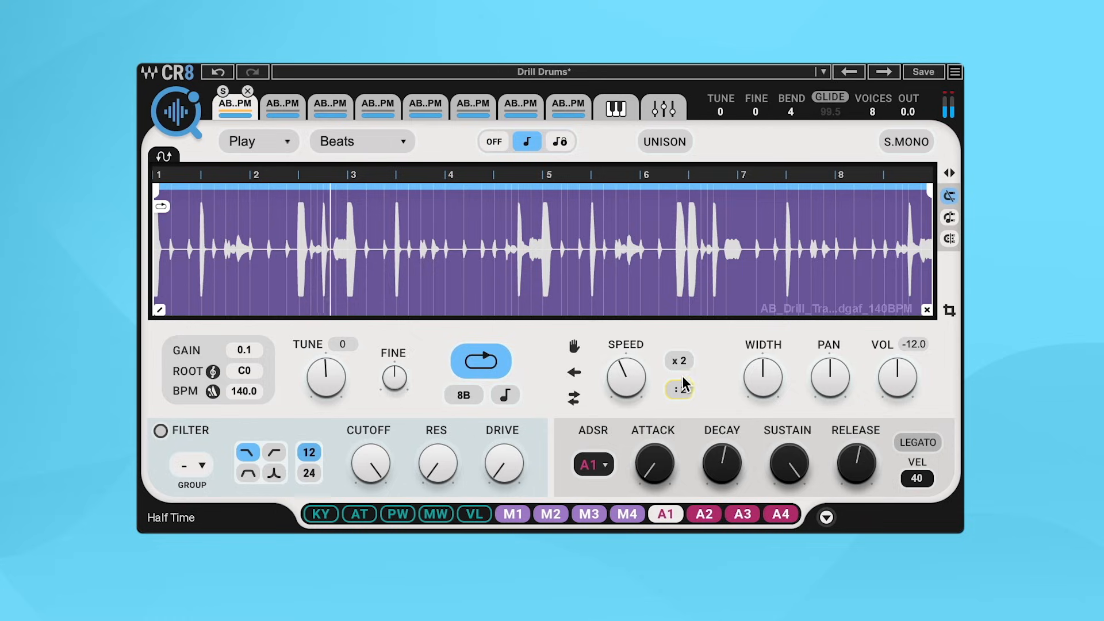
pyautogui.click(677, 360)
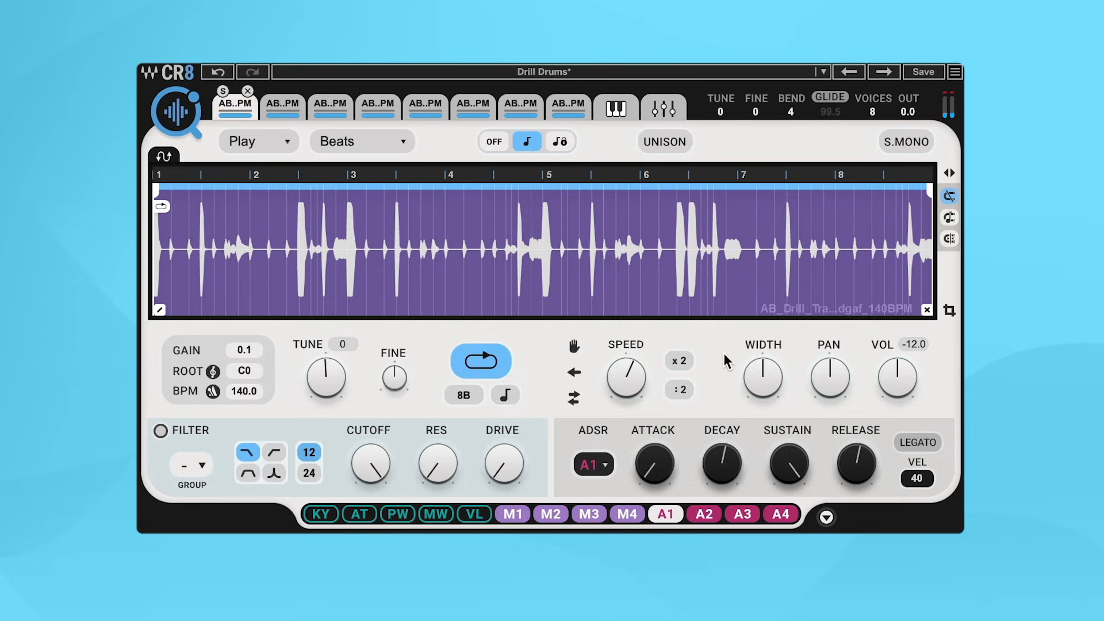
# Step: Examine the key ranges of the first two Drill Drums layers in the keyboard mapping view
pyautogui.click(613, 108)
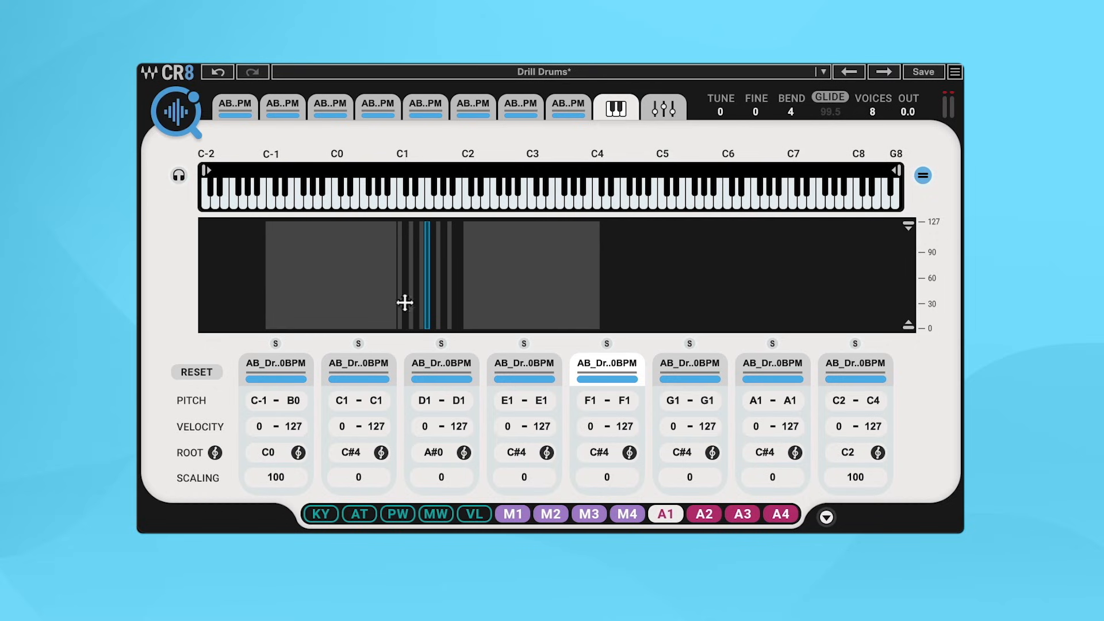
pyautogui.click(270, 362)
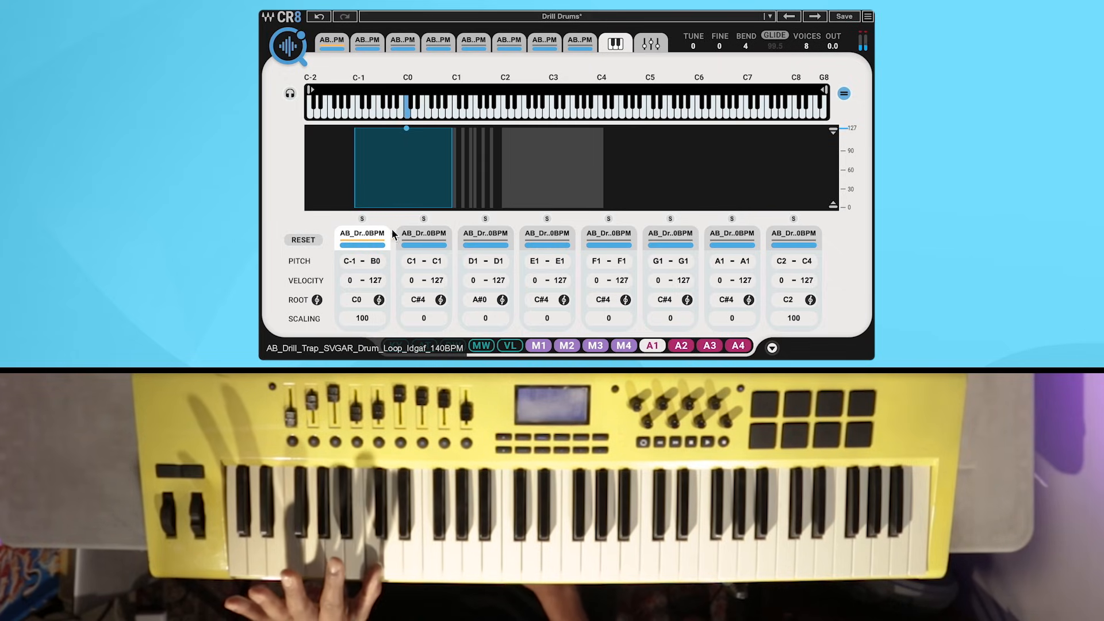
pyautogui.click(416, 229)
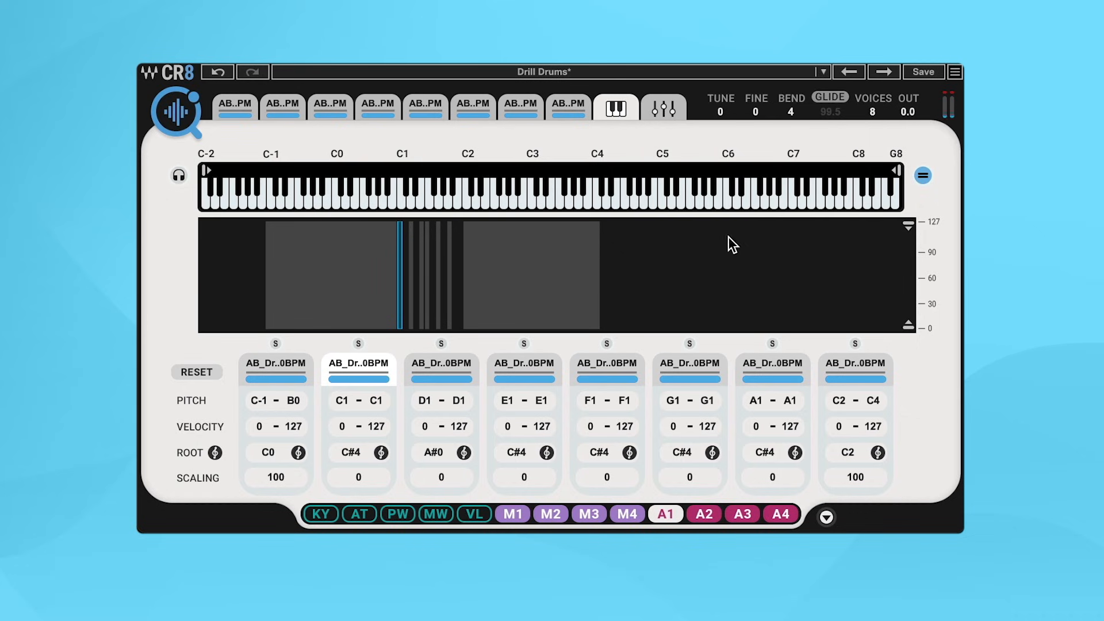
# Step: Try equal key and velocity splits for the eight drum layers, then spread them evenly from C-2 to C#8 and widen the second layer's range
pyautogui.moveTo(897, 171); pyautogui.dragTo(654, 171)
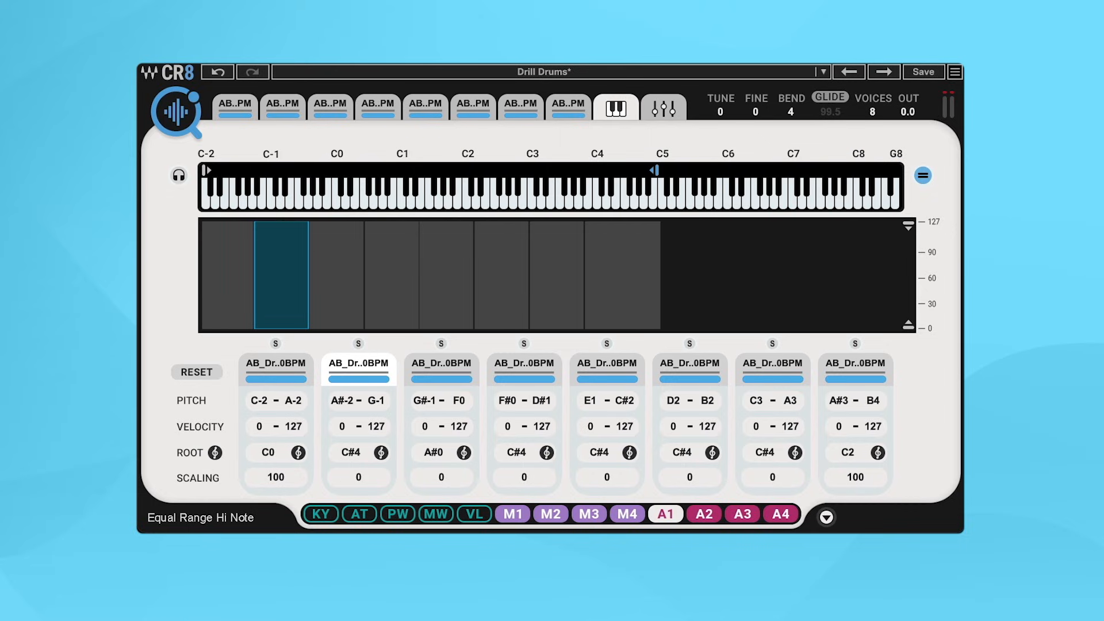
pyautogui.click(908, 225)
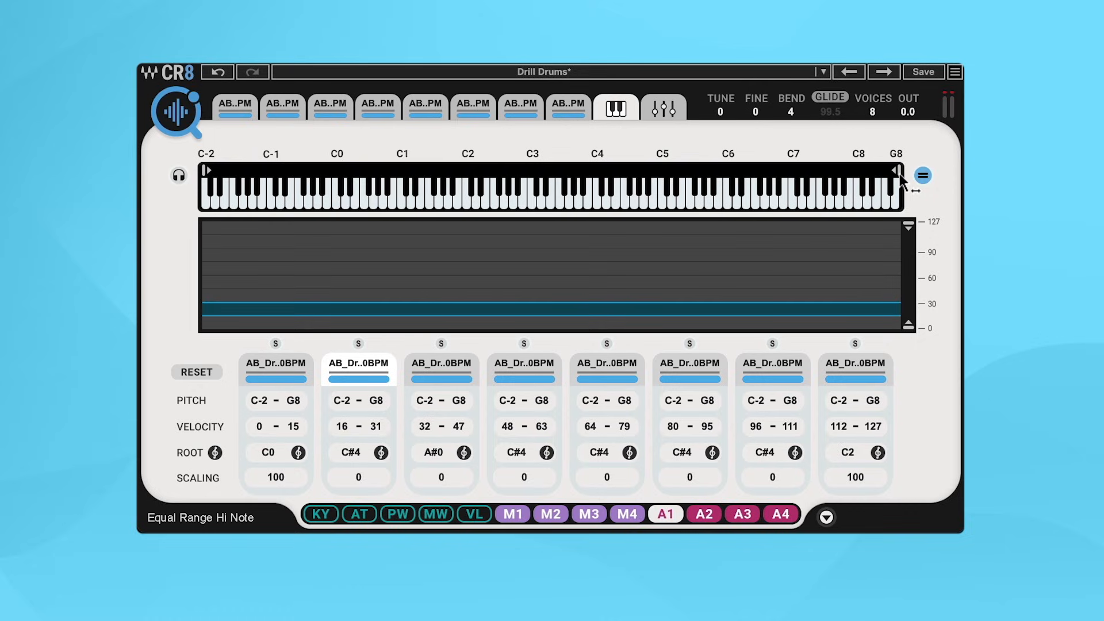
pyautogui.moveTo(896, 170); pyautogui.dragTo(865, 171)
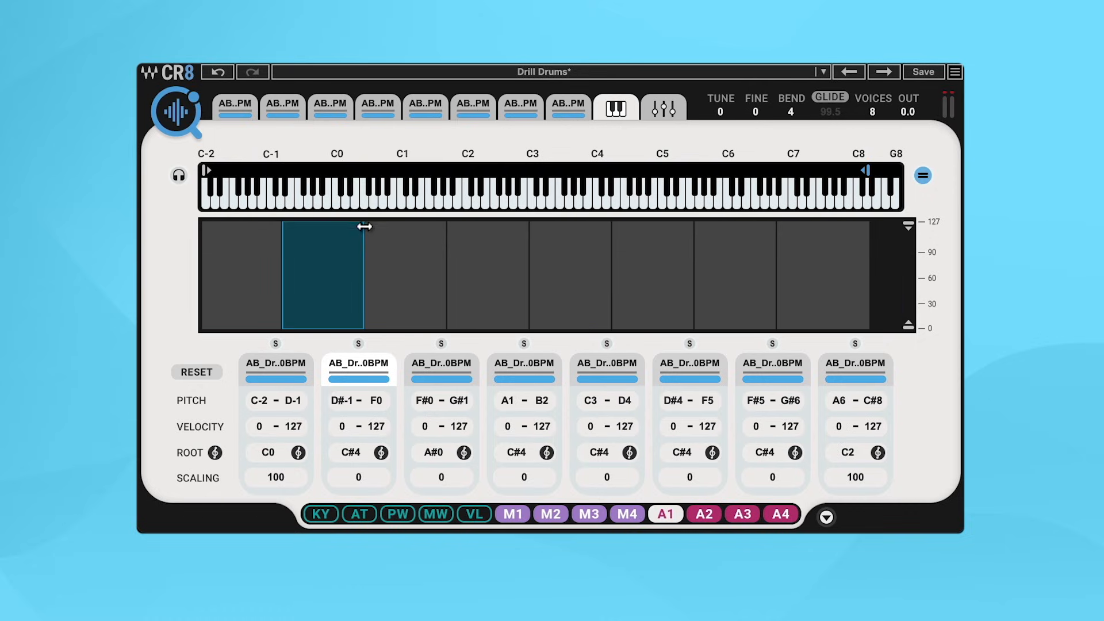
pyautogui.moveTo(361, 223); pyautogui.dragTo(414, 226)
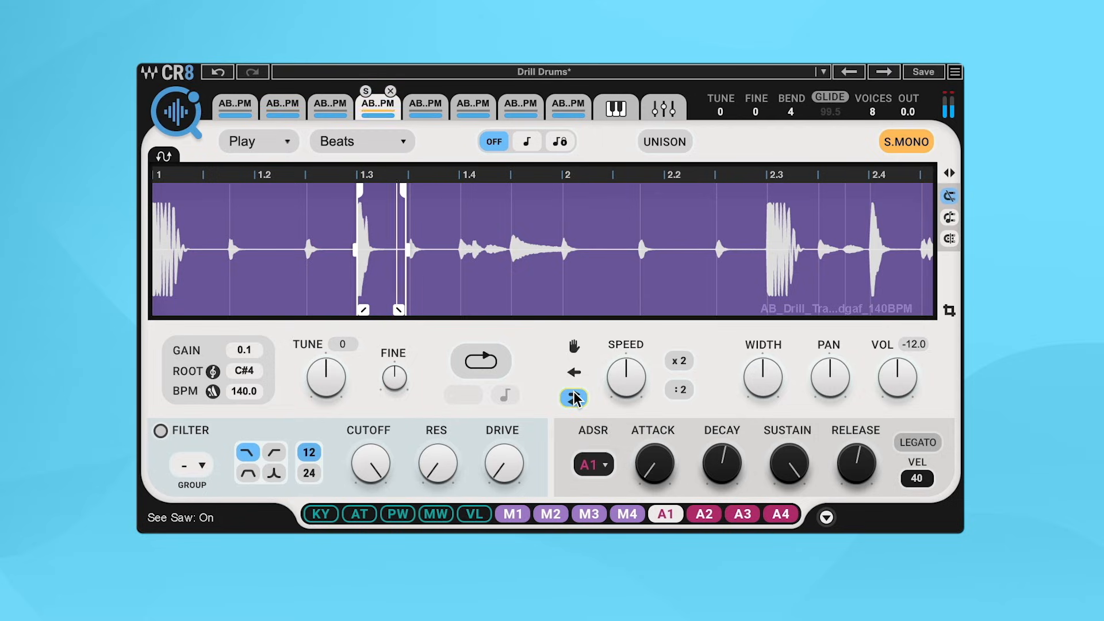
# Step: Freeze the eighth drum layer's playback, raise its Offset and set its Tune to -11
pyautogui.click(523, 107)
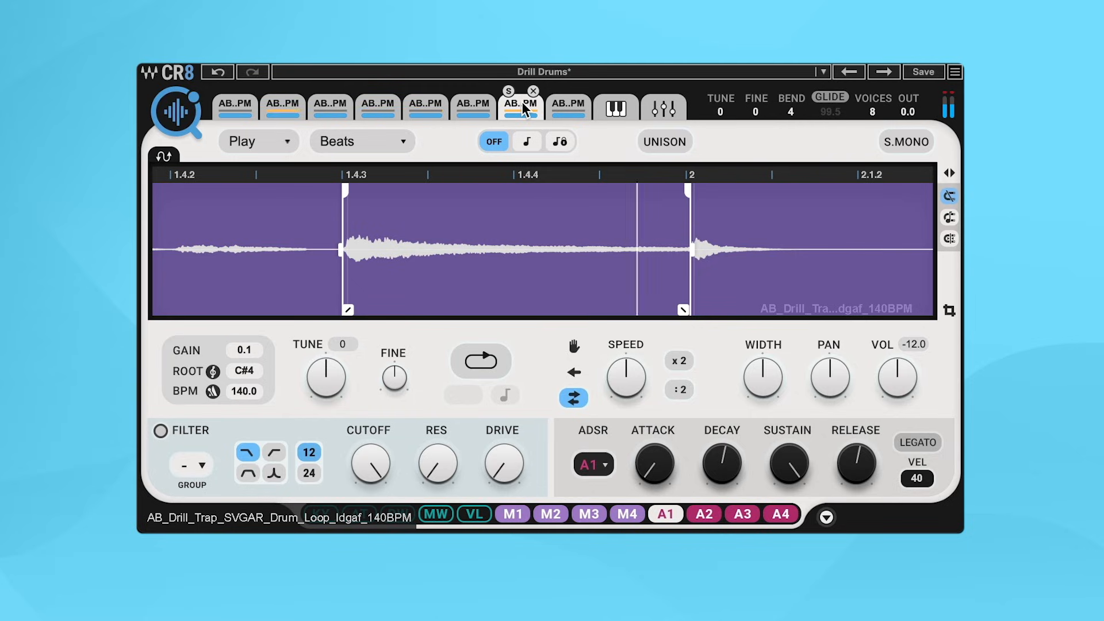
pyautogui.click(568, 106)
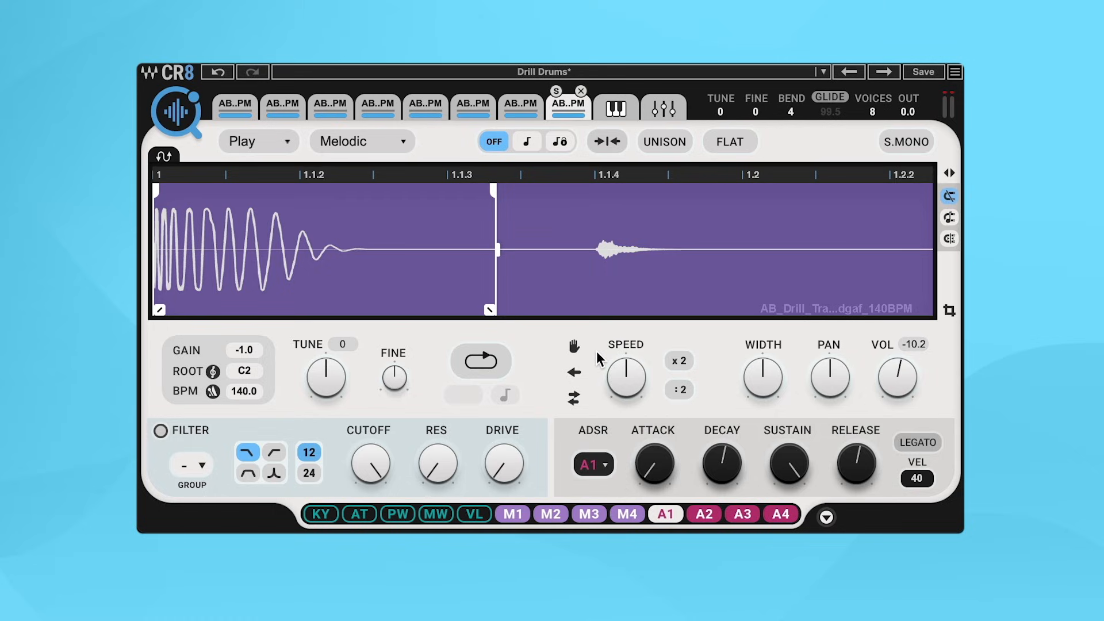
pyautogui.click(574, 345)
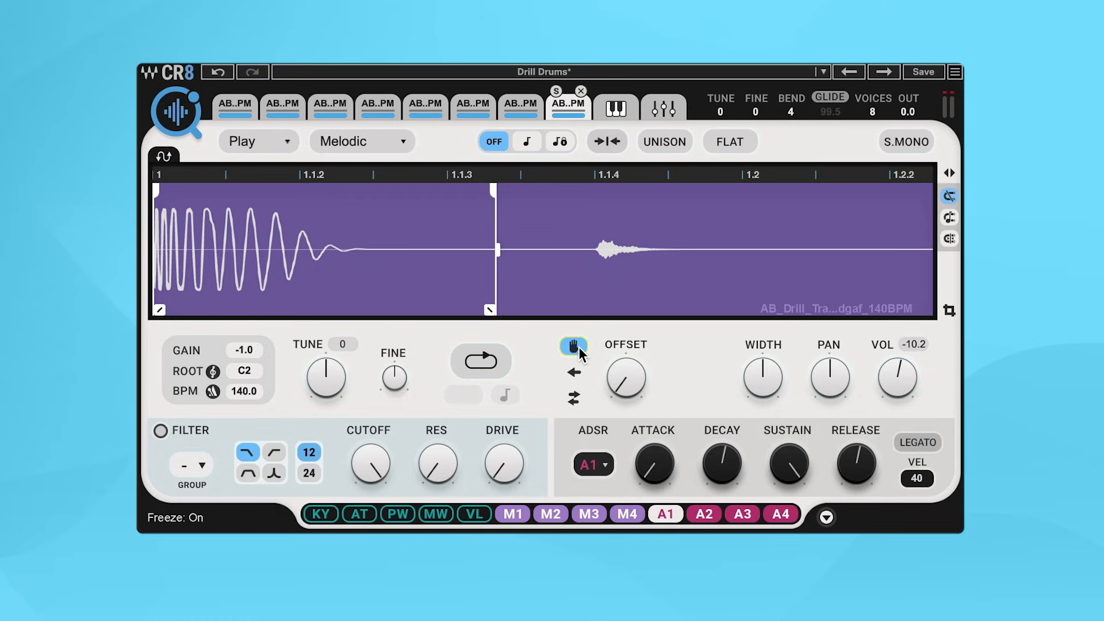
pyautogui.moveTo(627, 384); pyautogui.dragTo(629, 381)
pyautogui.moveTo(625, 244); pyautogui.dragTo(627, 246)
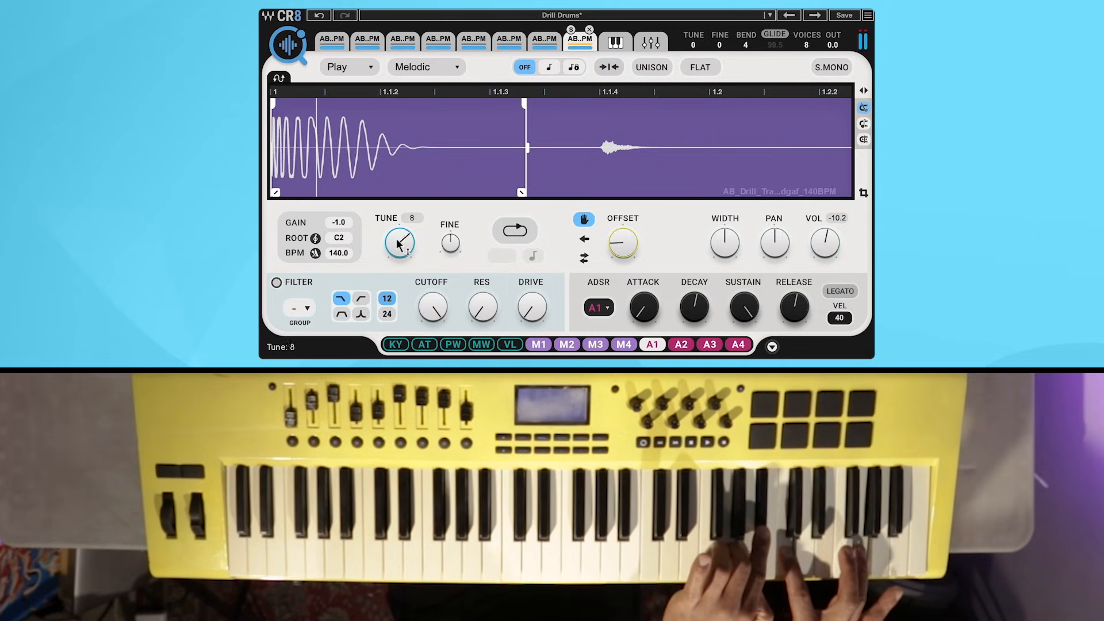
pyautogui.moveTo(398, 243); pyautogui.dragTo(399, 244)
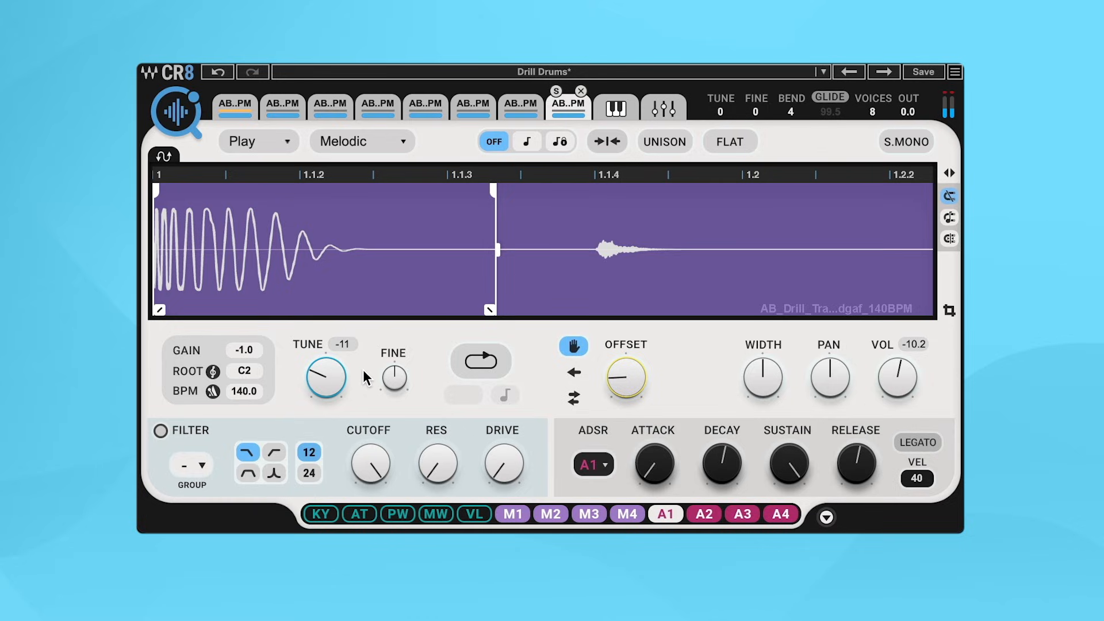
pyautogui.moveTo(363, 370); pyautogui.dragTo(364, 371)
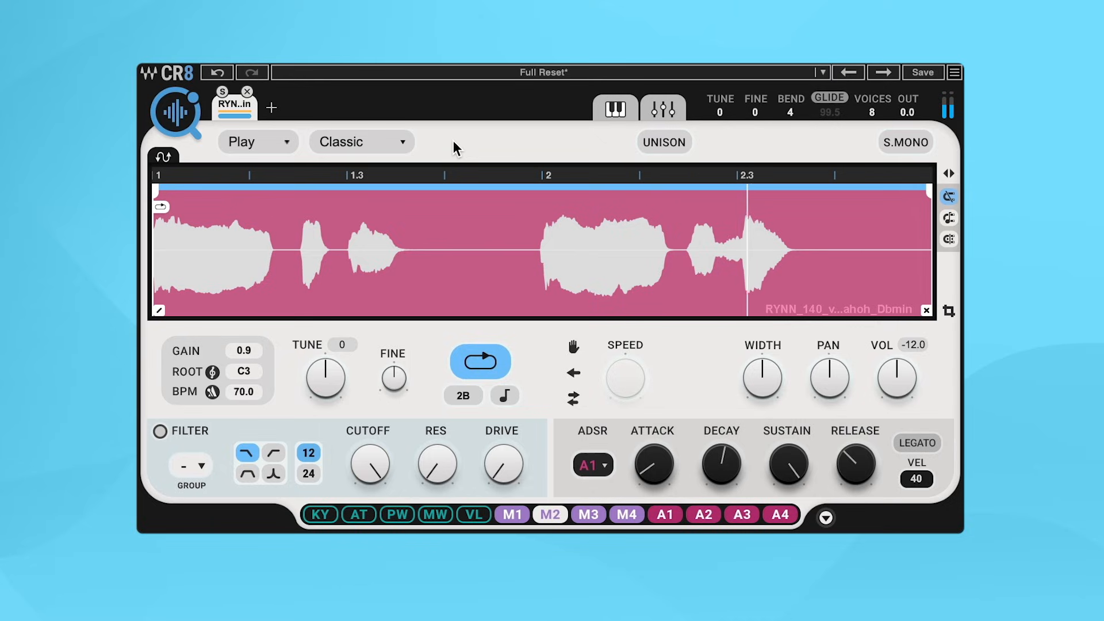
# Step: Set the RYNN vocal sample's stretch scheme to Voice with the unlocked note mode
pyautogui.click(409, 144)
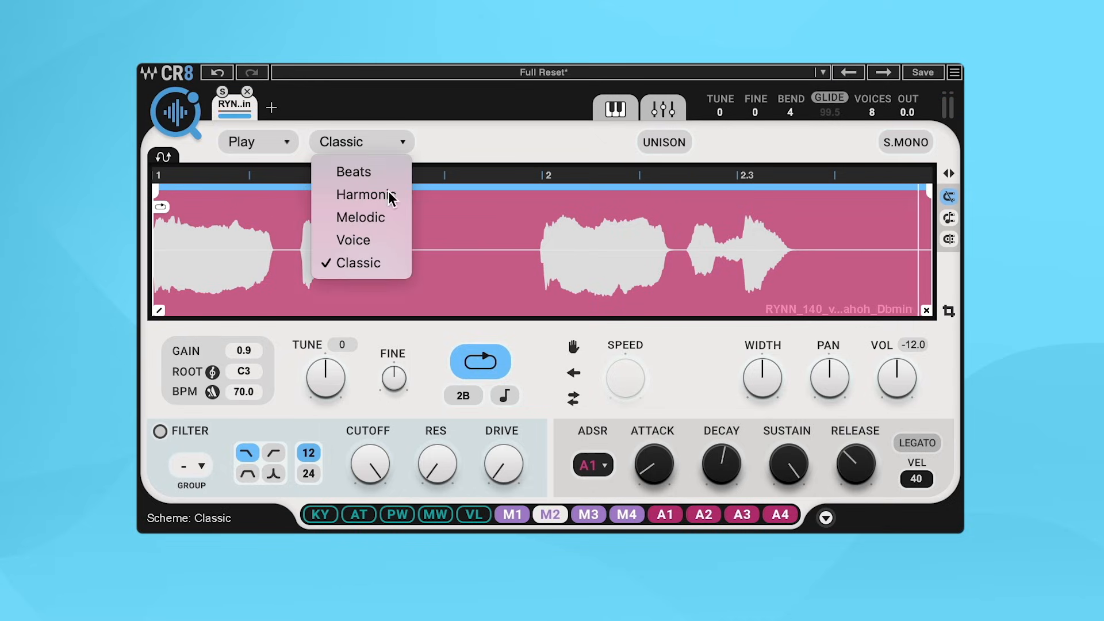
pyautogui.click(384, 238)
pyautogui.click(526, 142)
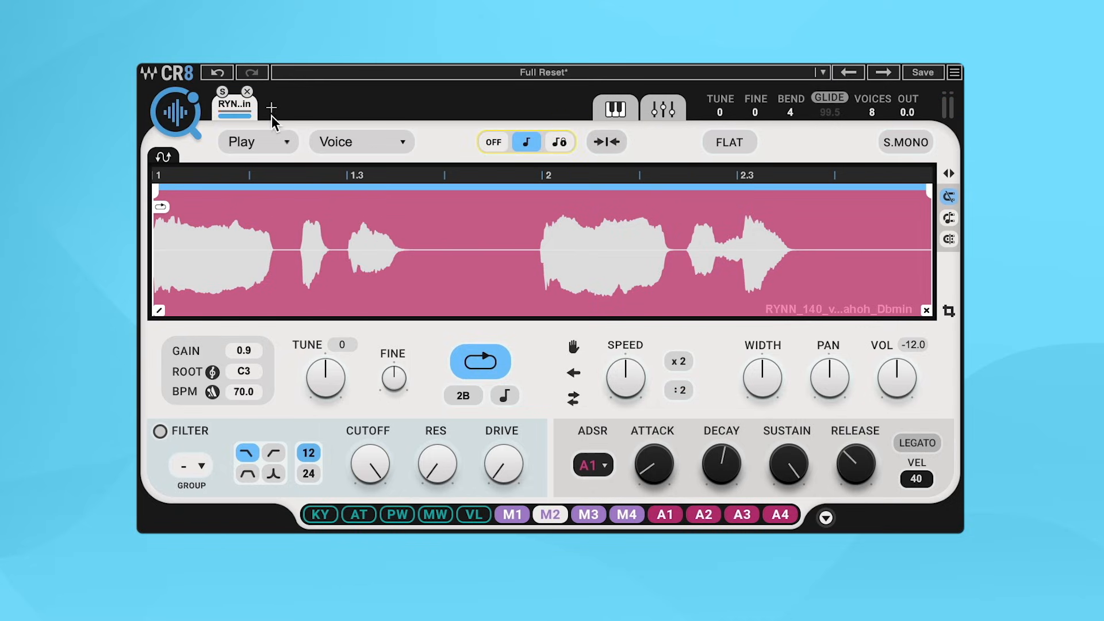
# Step: Duplicate the vocal layer three times to get four identical layers
pyautogui.click(271, 108)
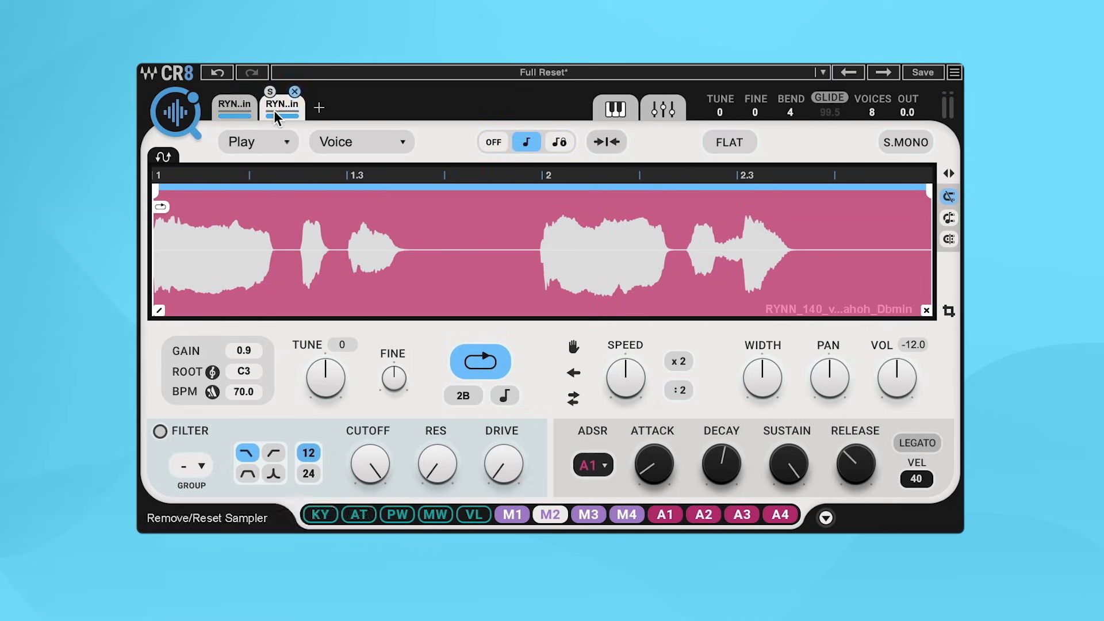
pyautogui.click(319, 108)
pyautogui.click(365, 107)
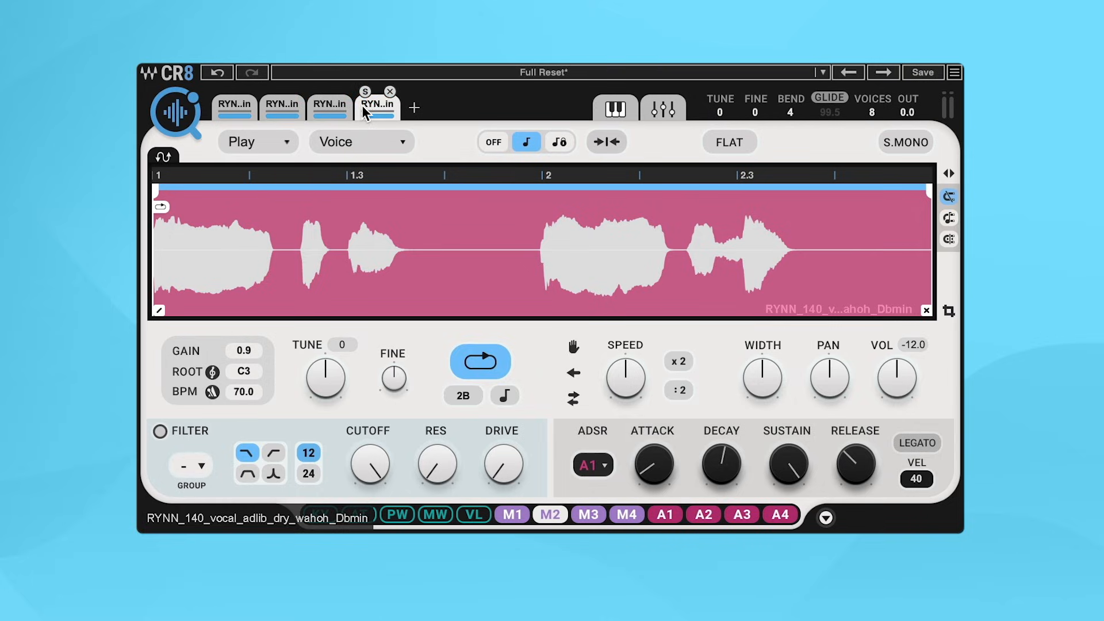
# Step: Spread the four vocal layers evenly across the keyboard from C3 to B6, one octave each
pyautogui.click(615, 108)
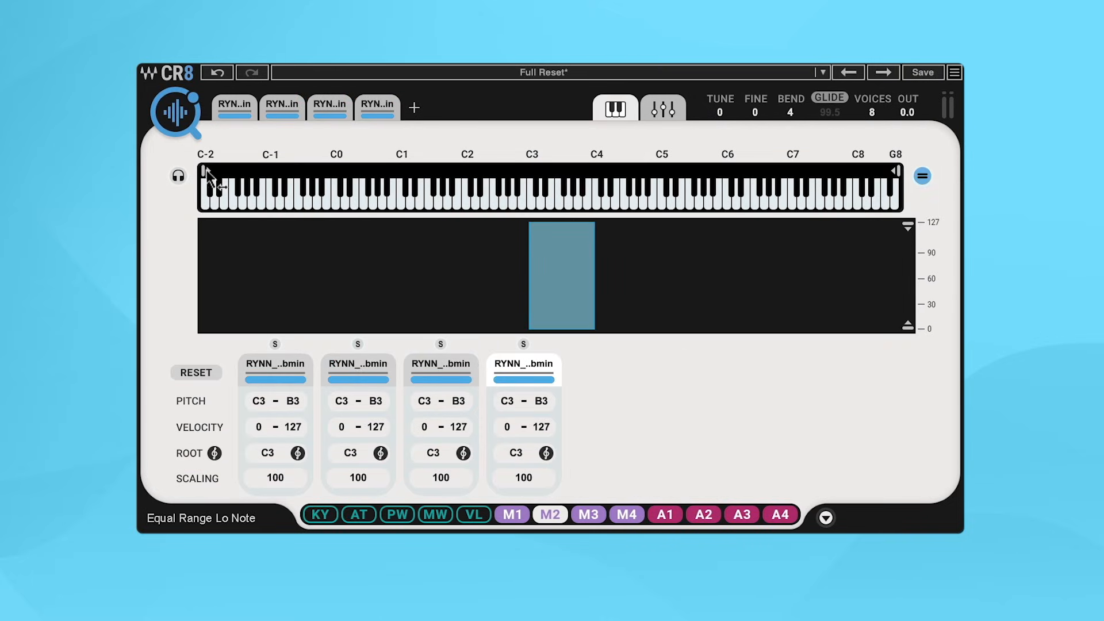
pyautogui.moveTo(205, 171); pyautogui.dragTo(533, 171)
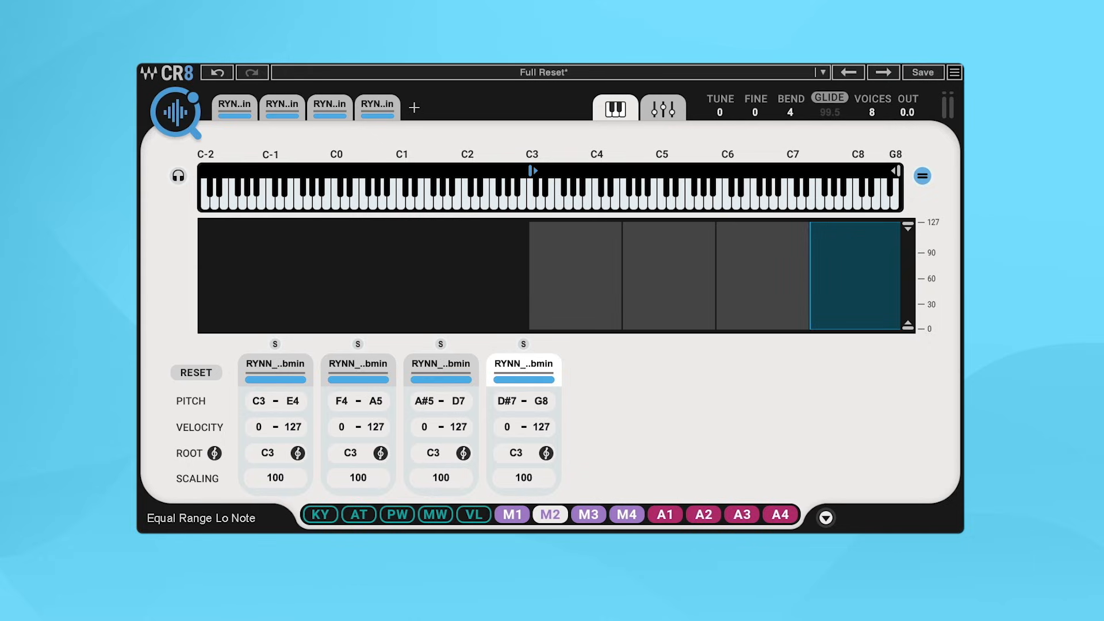
pyautogui.moveTo(896, 171); pyautogui.dragTo(789, 171)
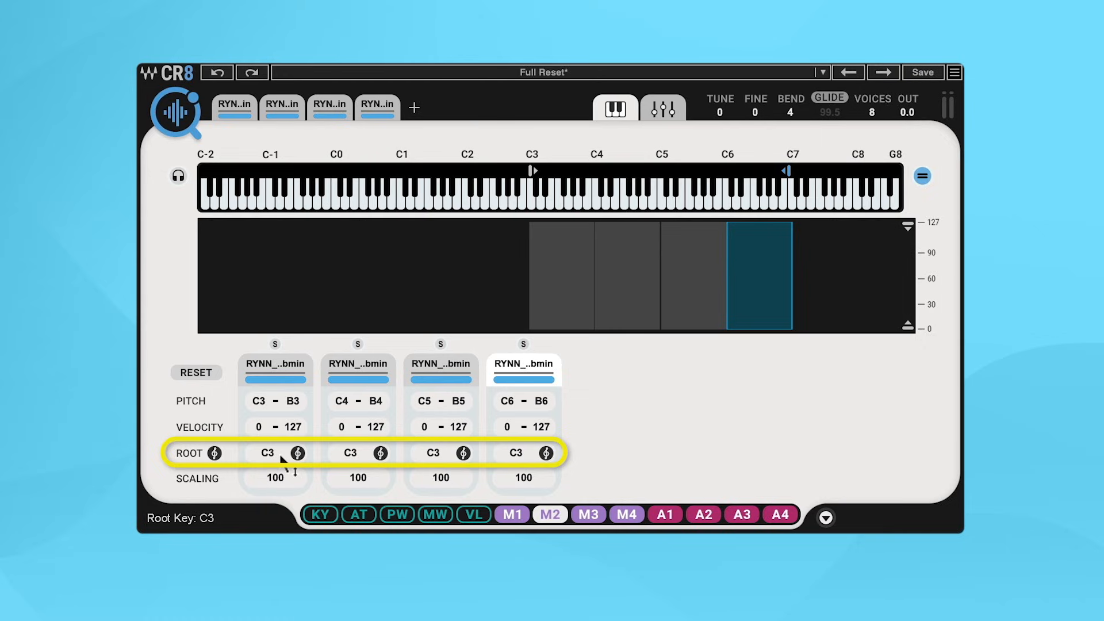
# Step: Set the root keys of the second, third and fourth vocal layers to C4, C5 and C6
pyautogui.doubleClick(351, 454)
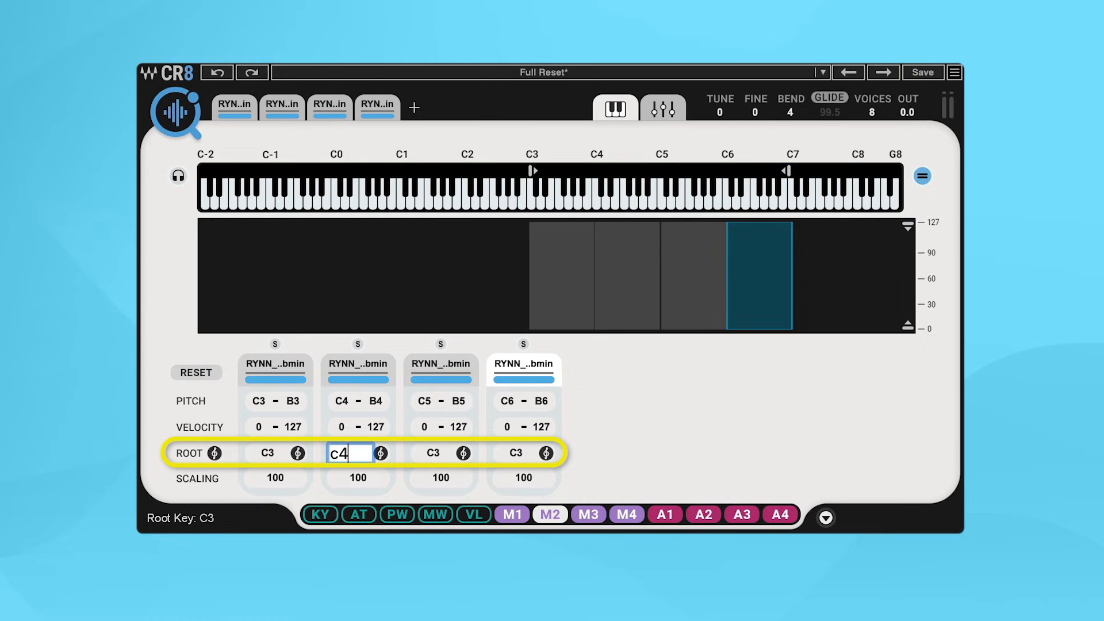
pyautogui.press('Return')
pyautogui.doubleClick(430, 453)
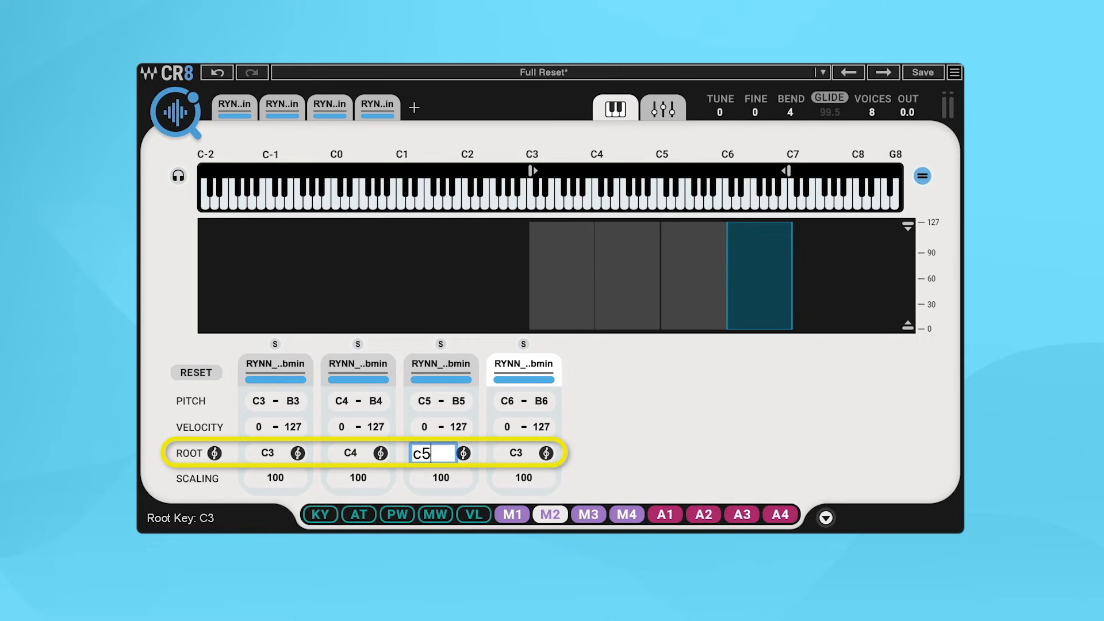
pyautogui.write('c5')
pyautogui.press('Return')
pyautogui.doubleClick(516, 454)
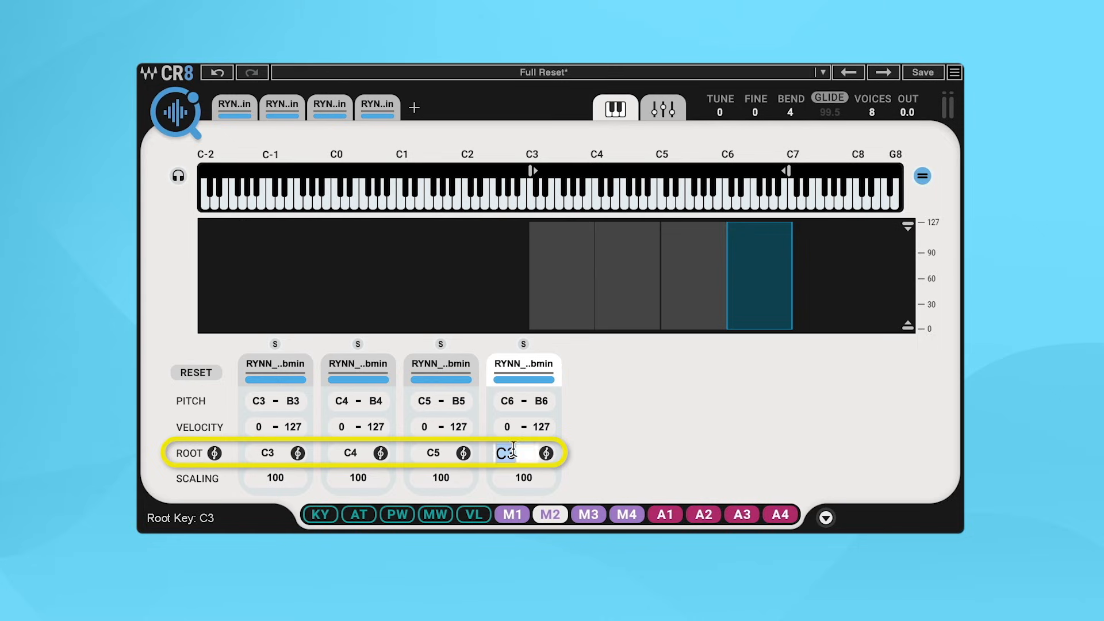
pyautogui.write('c6')
pyautogui.press('Return')
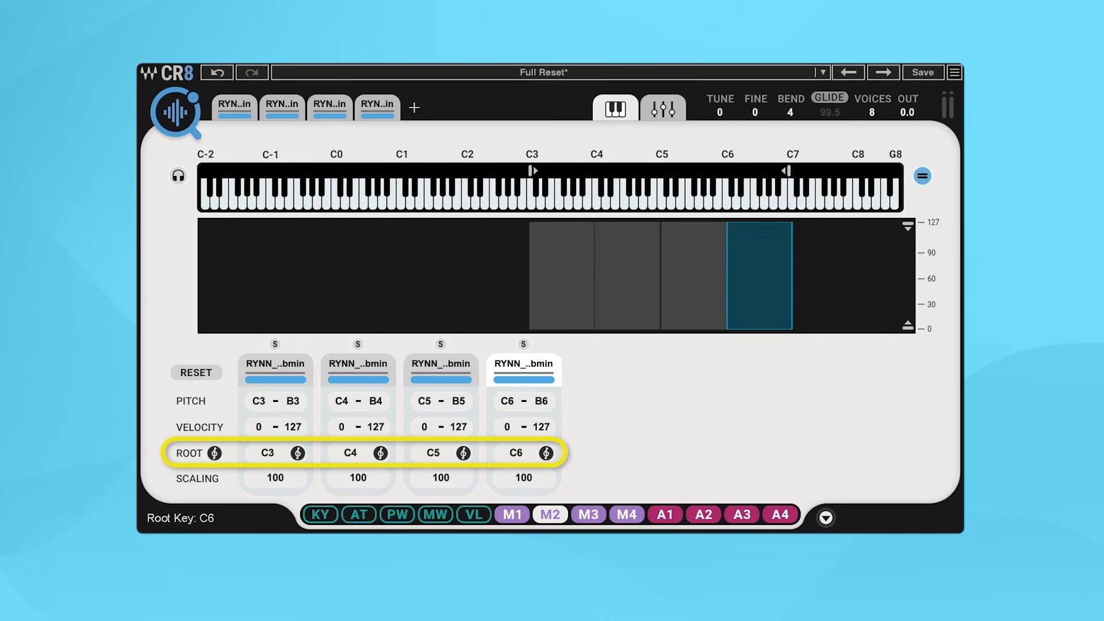
# Step: Sync the second vocal layer's loop to the host with a 1/16 length and move the loop to the sample's start
pyautogui.click(235, 106)
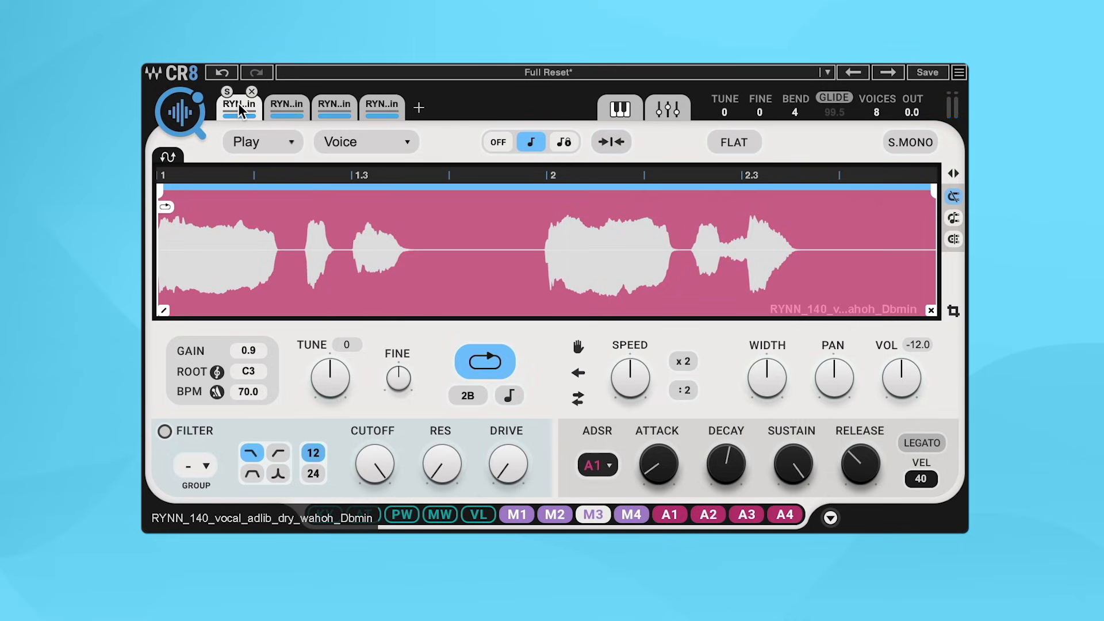
pyautogui.click(287, 107)
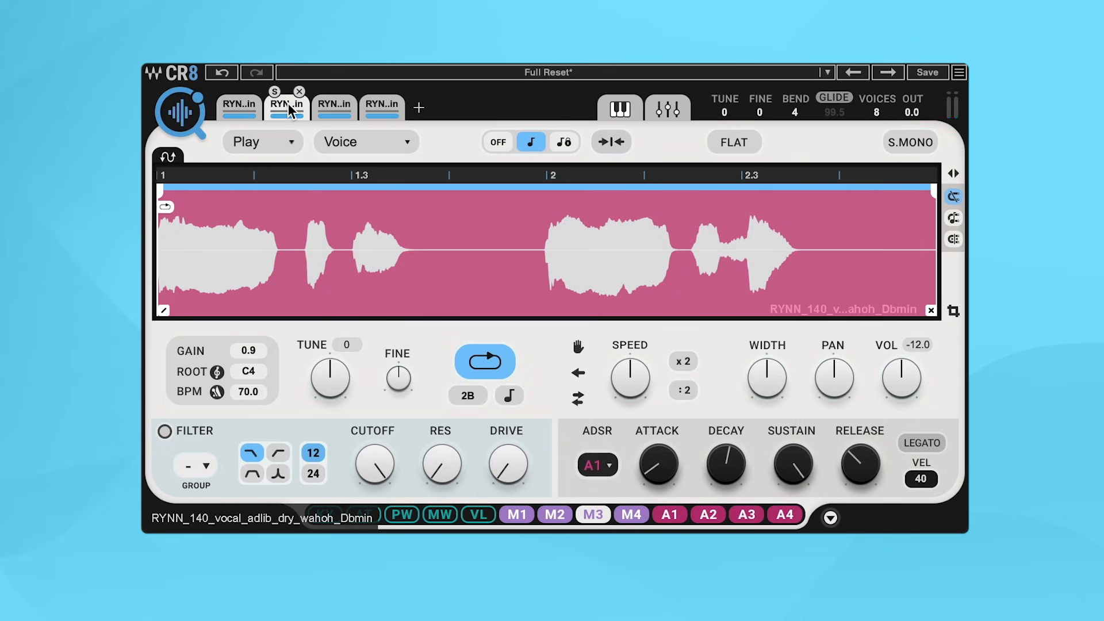
pyautogui.click(509, 397)
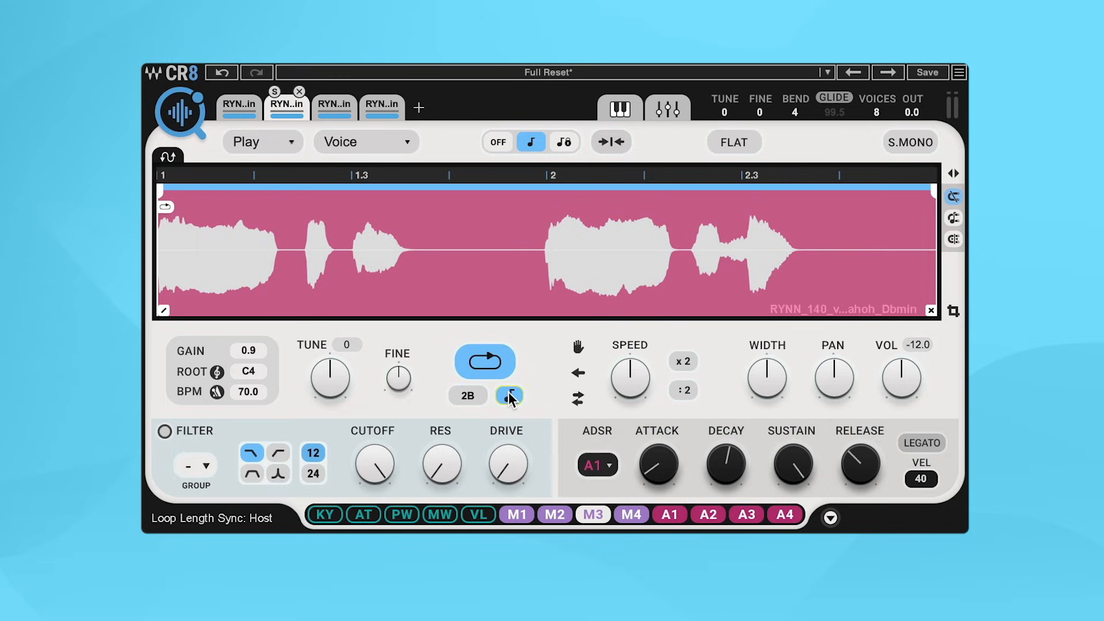
pyautogui.scroll(-4, 469, 395)
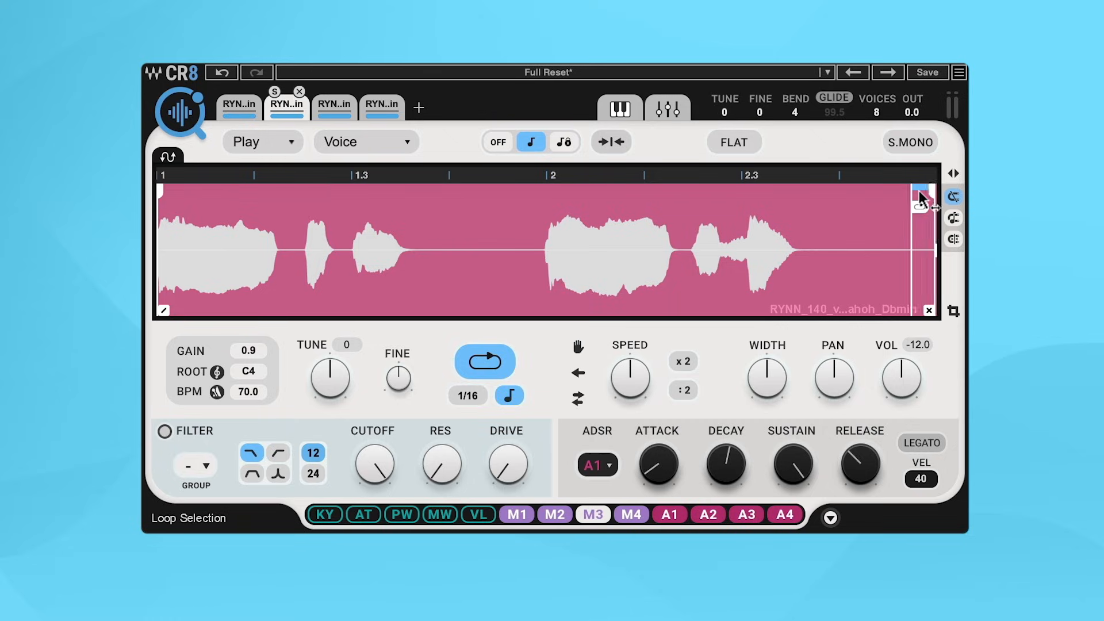
pyautogui.moveTo(911, 190); pyautogui.dragTo(150, 209)
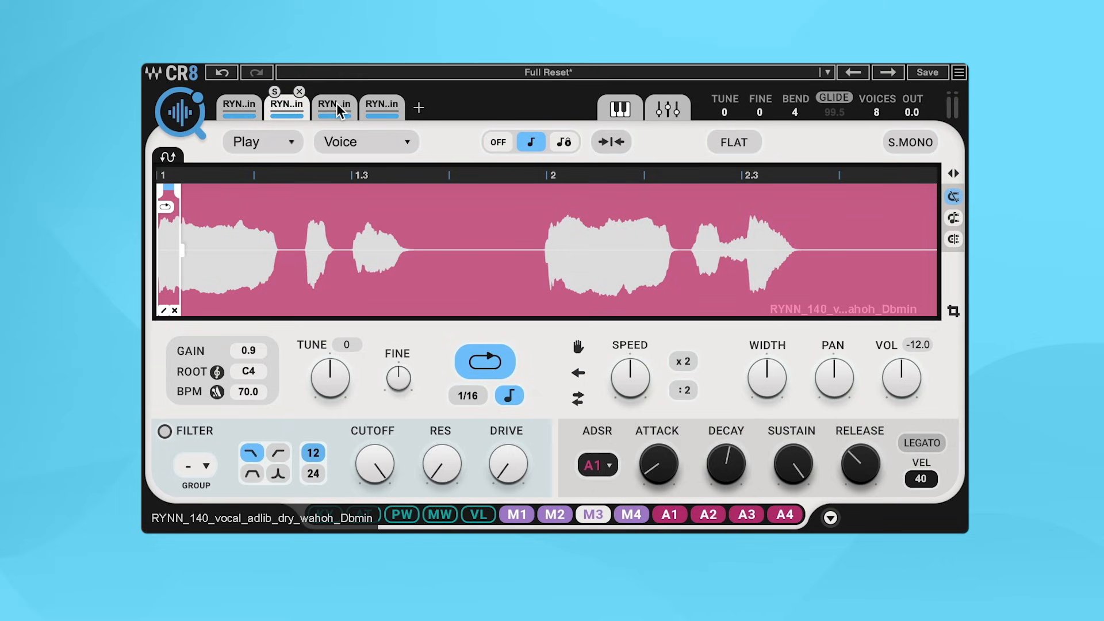
# Step: Turn on Freeze for the third vocal layer and raise its Offset
pyautogui.click(338, 108)
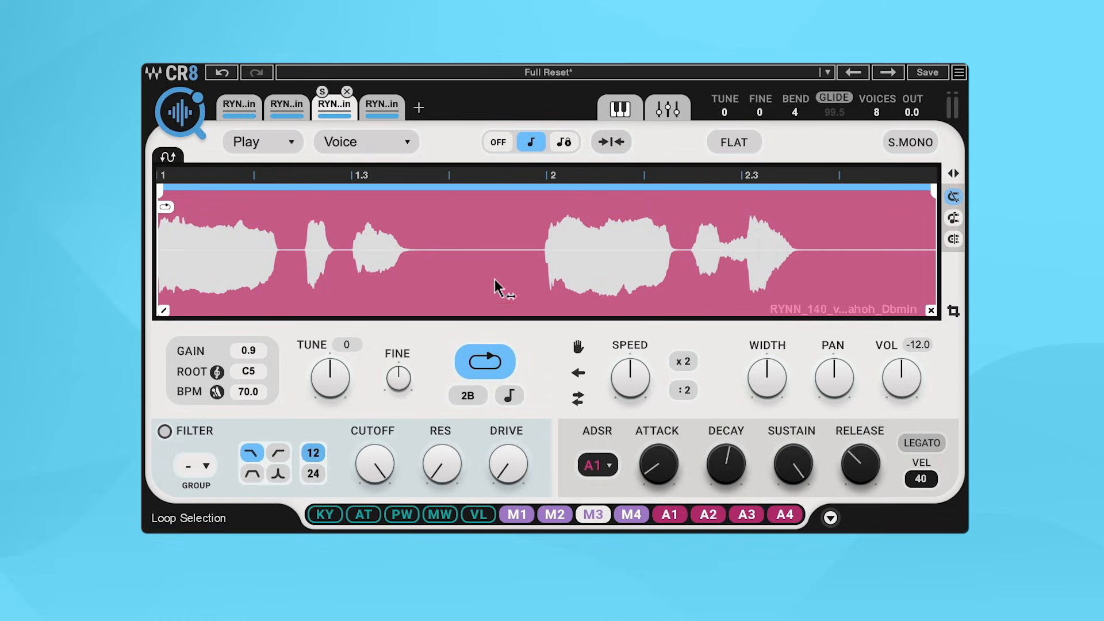
pyautogui.click(577, 346)
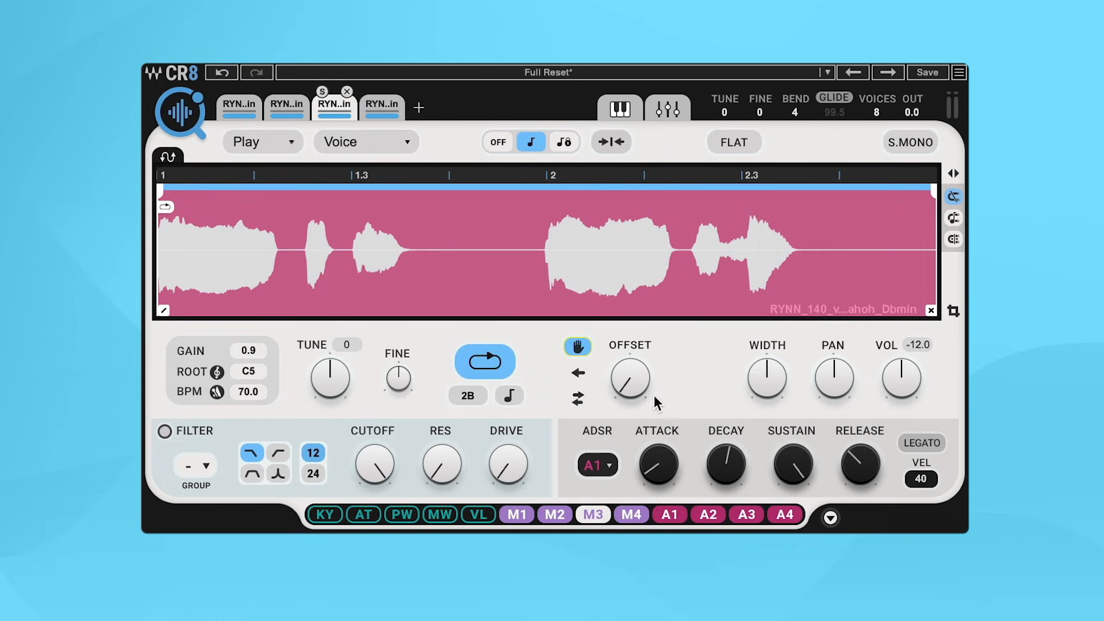
pyautogui.moveTo(645, 386); pyautogui.dragTo(642, 381)
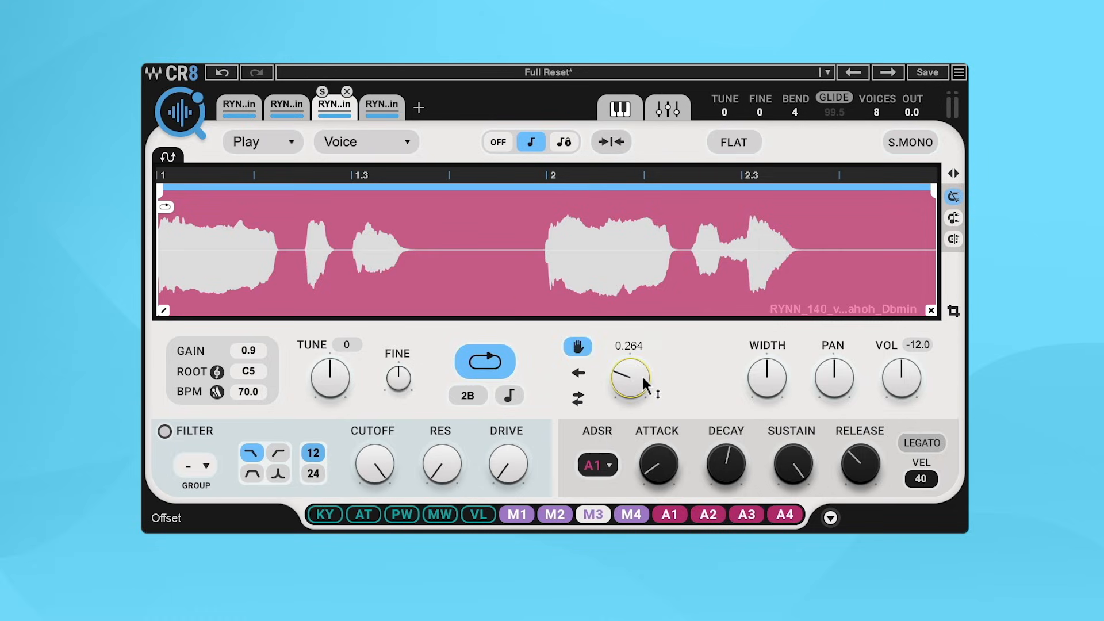
# Step: Show the modulator section, load a rising LFO shape into M3 and assign M3 to the third layer's Offset
pyautogui.click(830, 517)
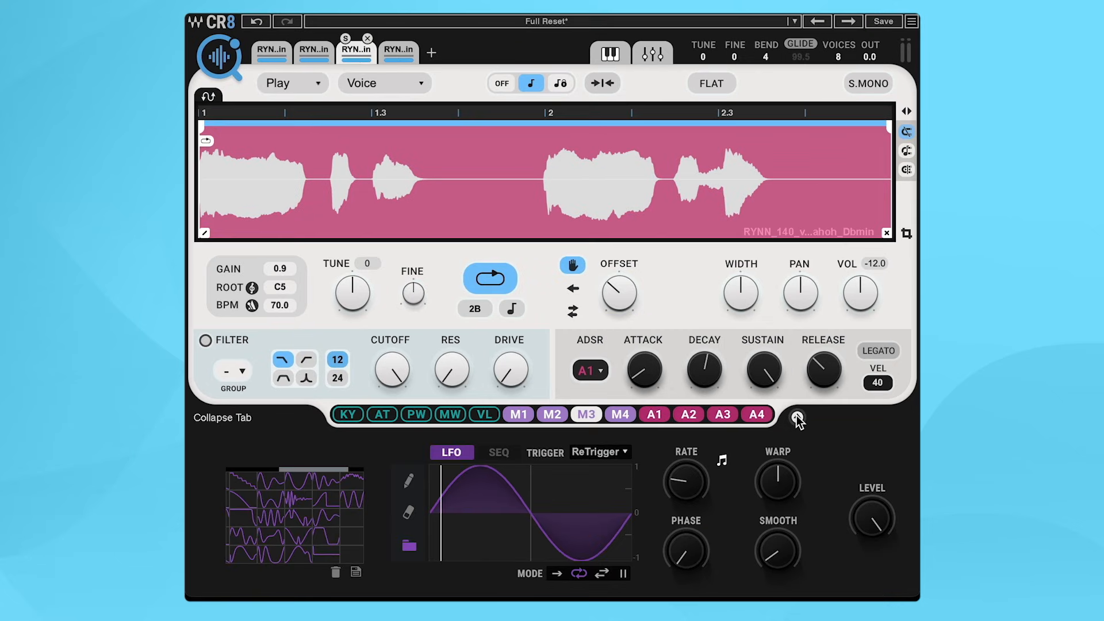
pyautogui.click(331, 506)
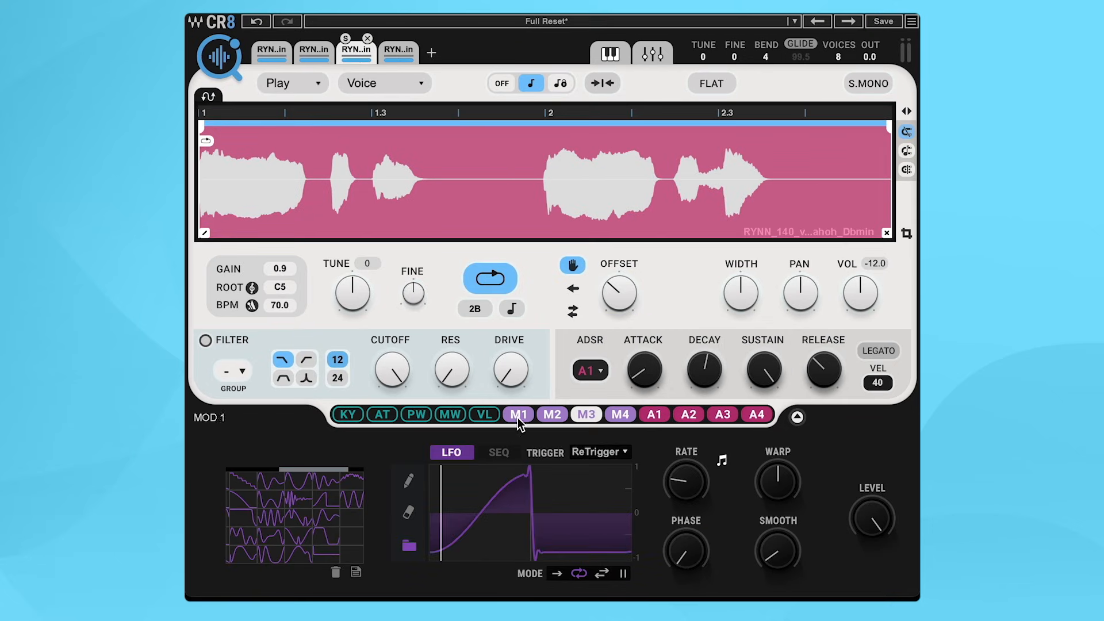
pyautogui.moveTo(600, 415); pyautogui.dragTo(596, 326)
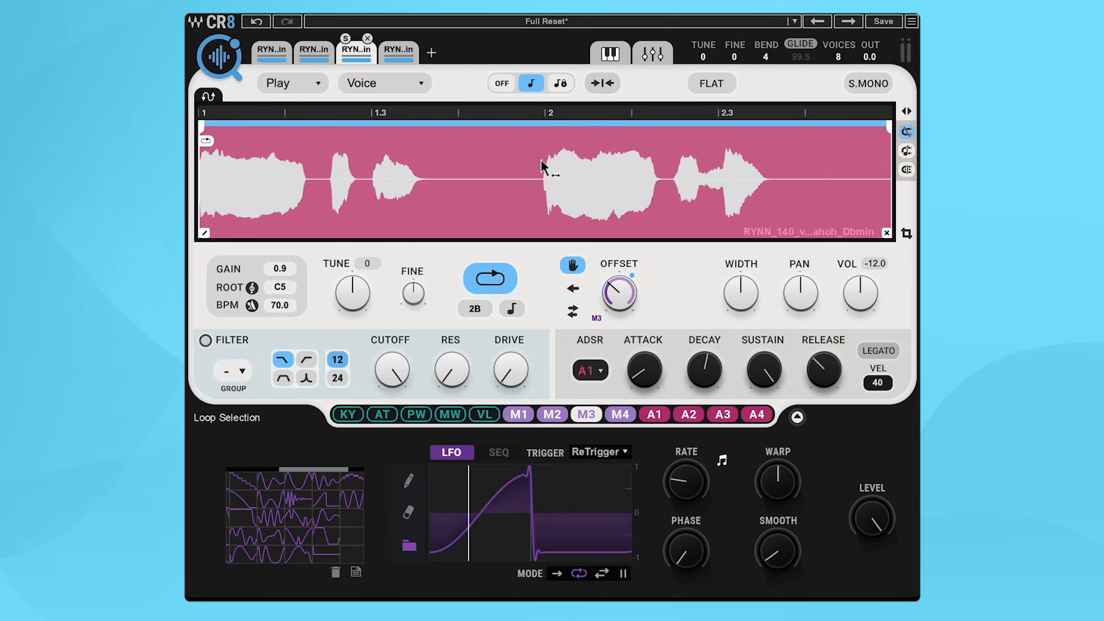
# Step: Lower the fourth vocal layer's Speed and slightly raise the Attack of its A2 envelope
pyautogui.click(403, 52)
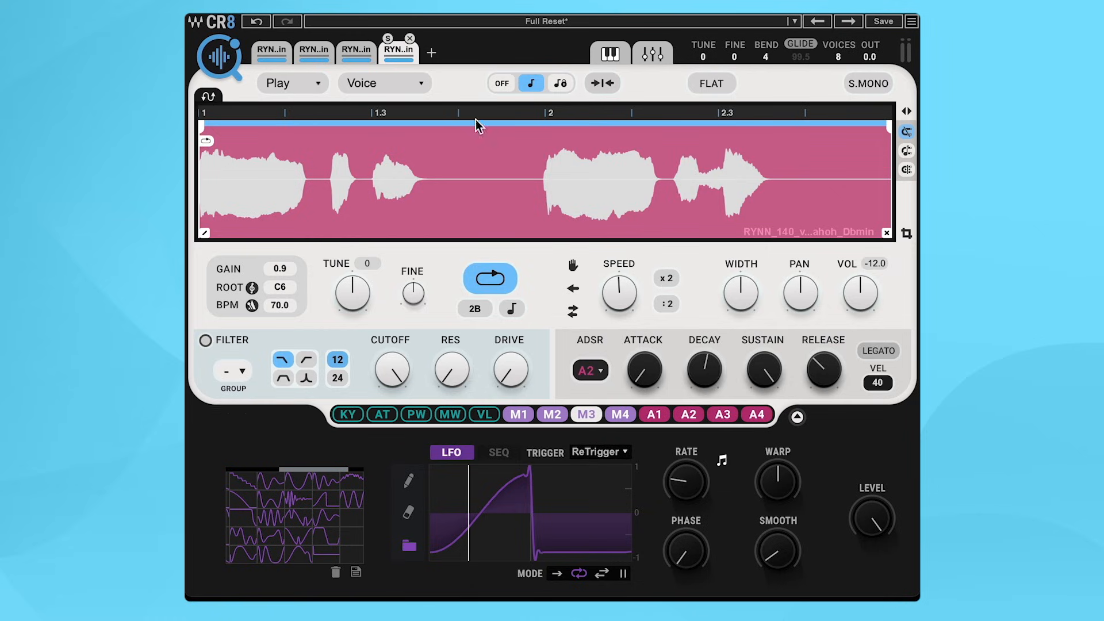
pyautogui.moveTo(619, 302)
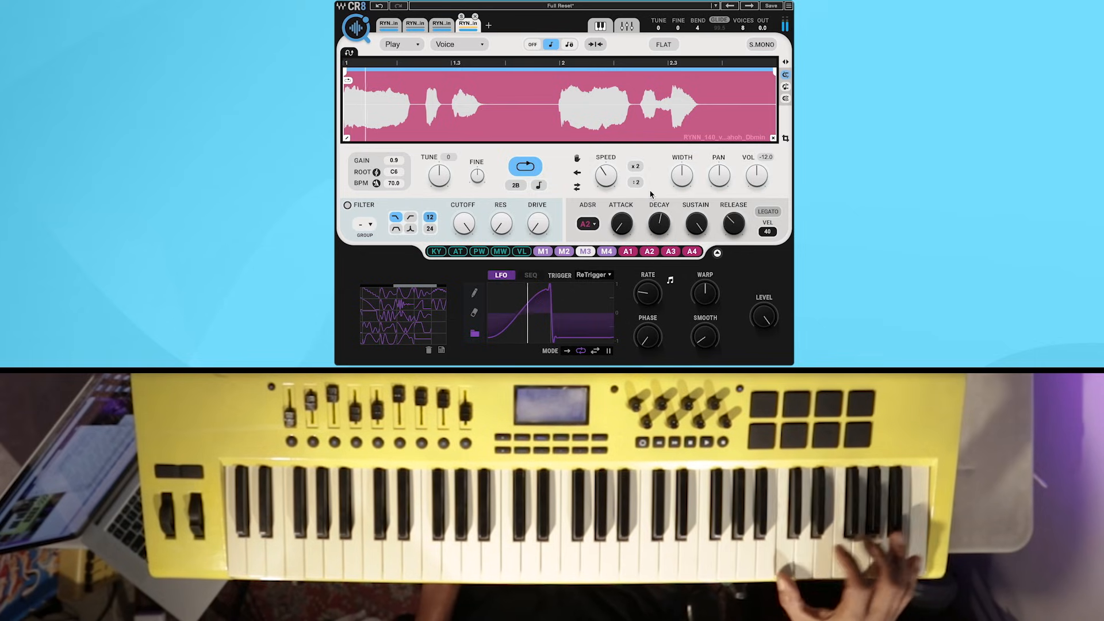
pyautogui.moveTo(626, 224)
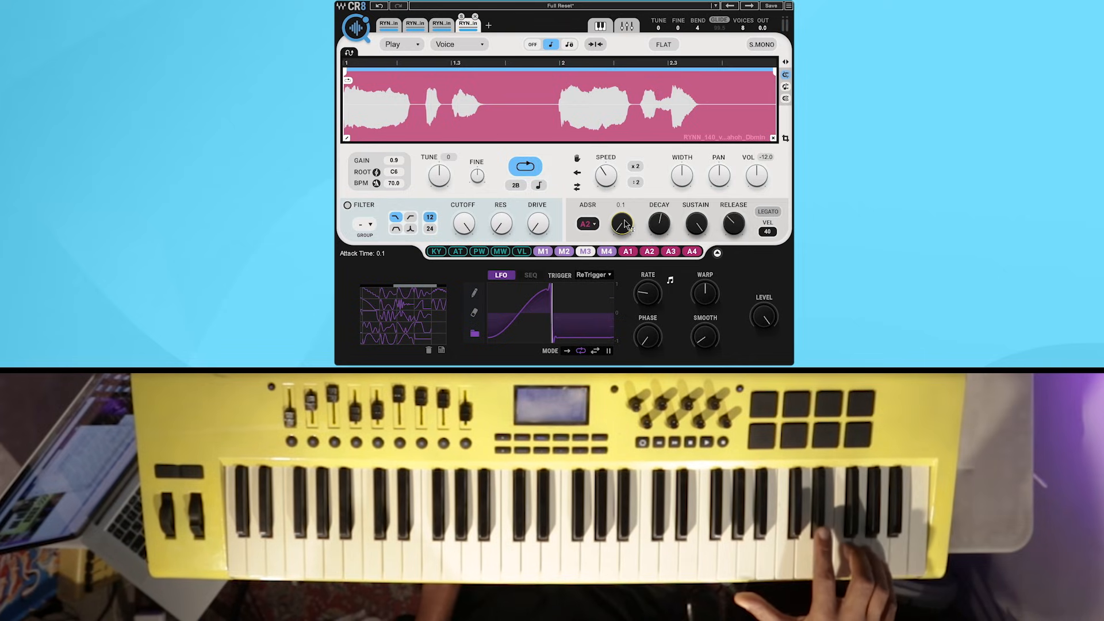
pyautogui.moveTo(626, 224)
pyautogui.mouseDown()
pyautogui.moveTo(625, 209)
pyautogui.moveTo(629, 220)
pyautogui.mouseUp()
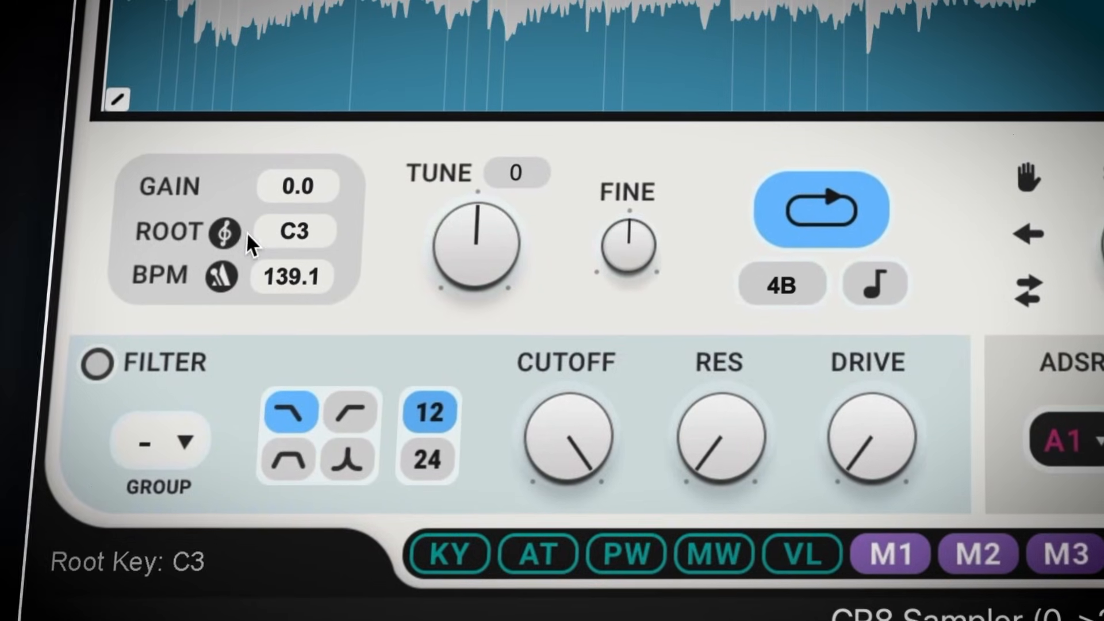
# Step: Detect the sample's root key and BPM, and turn on reverse playback for the looped melodic room sample
pyautogui.click(227, 238)
pyautogui.click(219, 307)
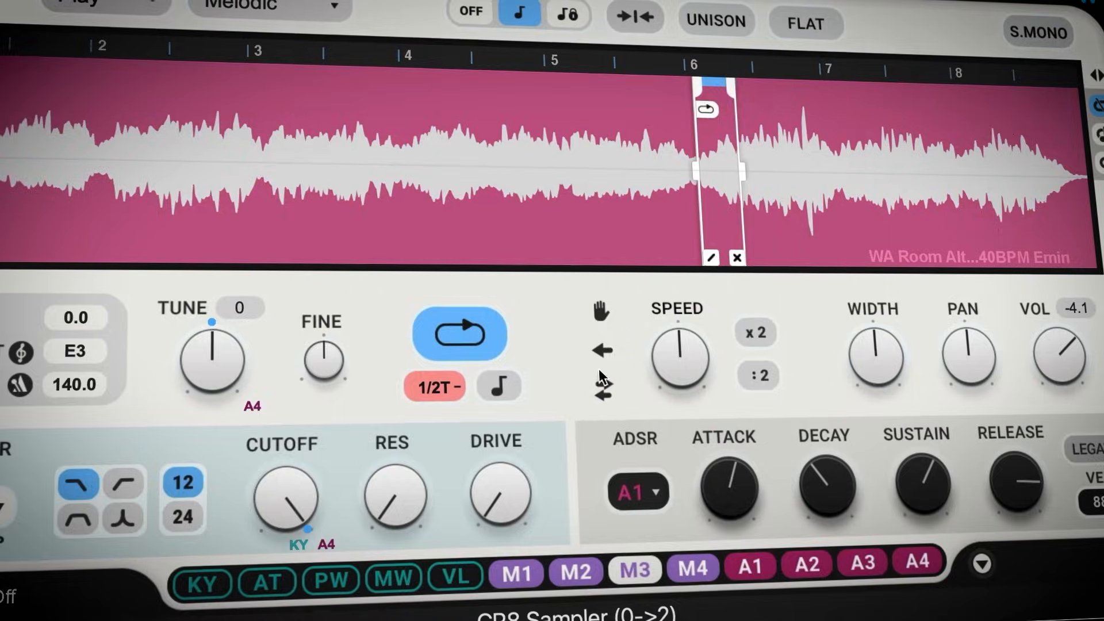
pyautogui.click(597, 357)
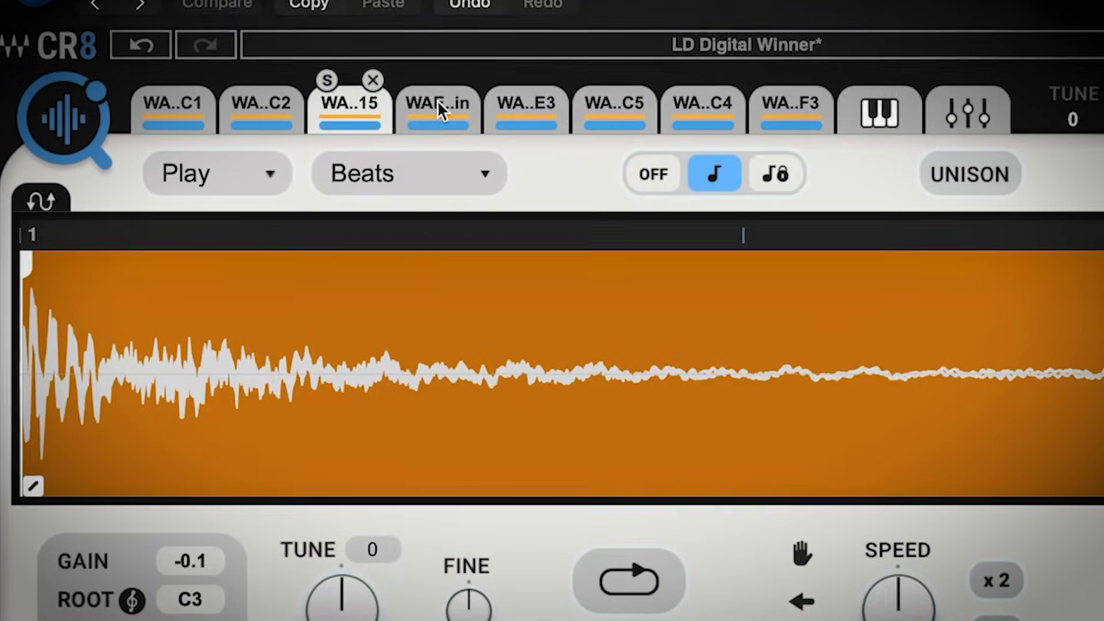
# Step: Look through the E3, C5 and F3 sample layers of the LD Digital Winner preset
pyautogui.click(522, 103)
pyautogui.click(669, 90)
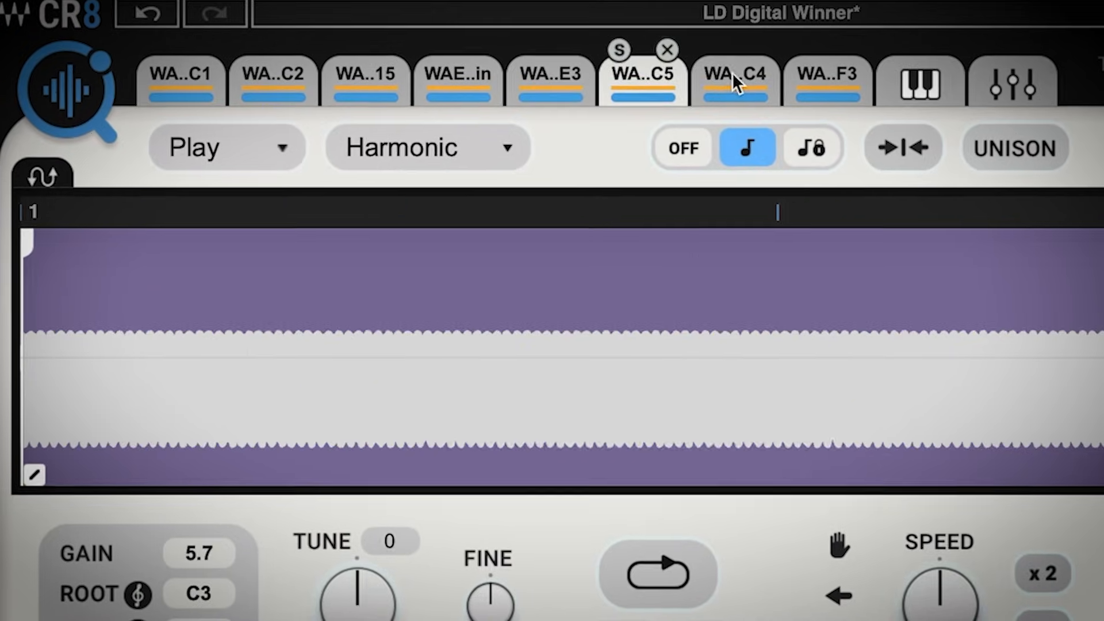
pyautogui.click(809, 91)
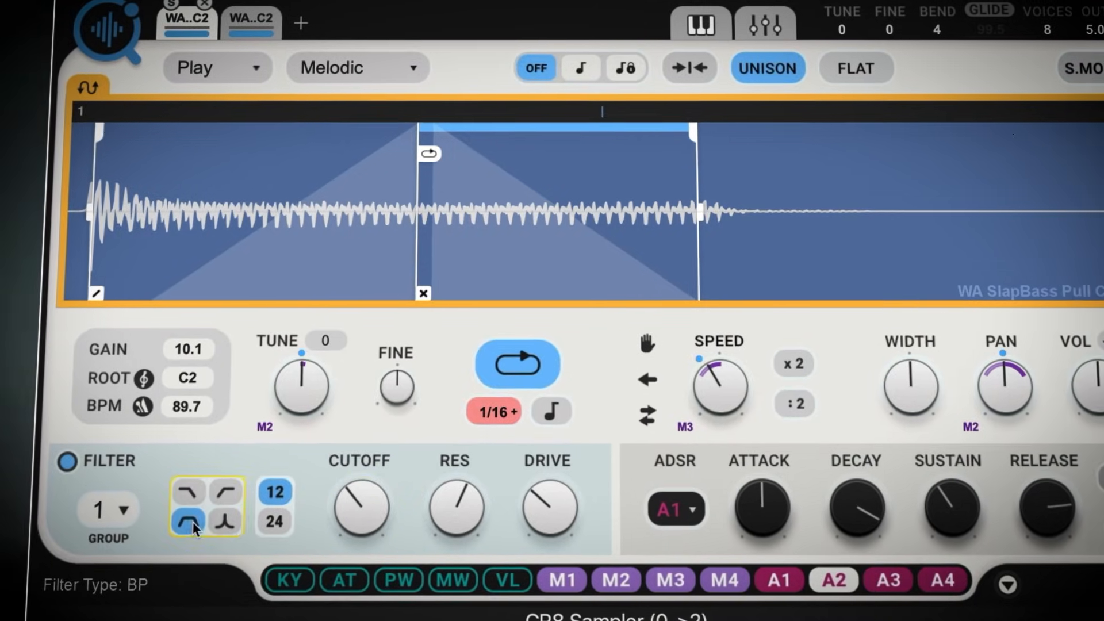
# Step: Lower the slap bass layer's envelope Decay and raise the low-pass filter Cutoff on the C3 sample
pyautogui.moveTo(856, 508); pyautogui.dragTo(856, 546)
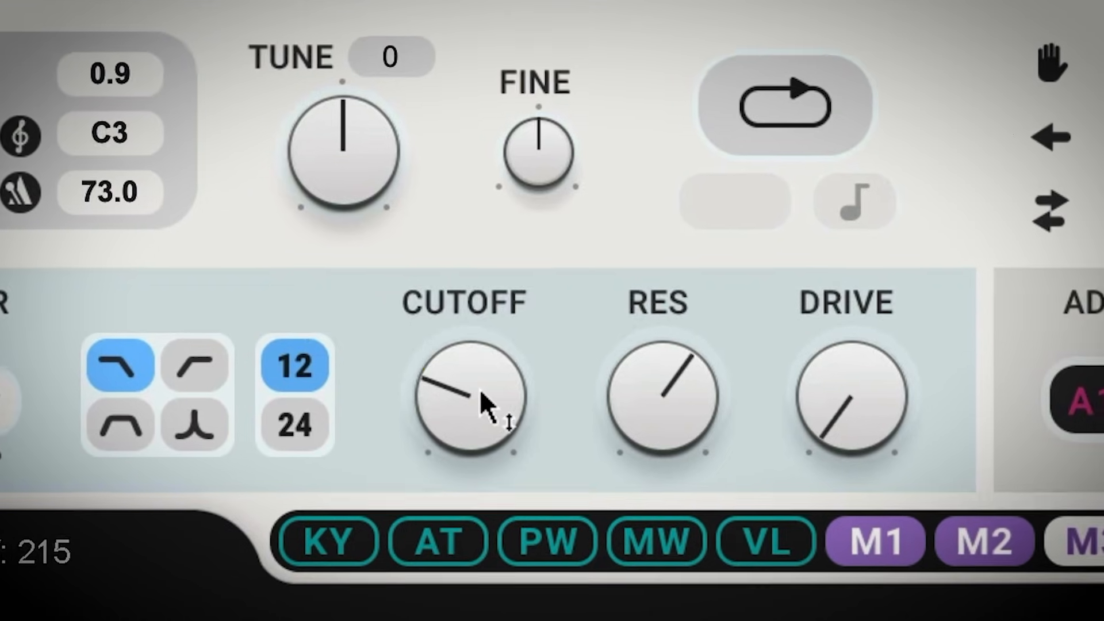
pyautogui.moveTo(483, 402); pyautogui.dragTo(483, 368)
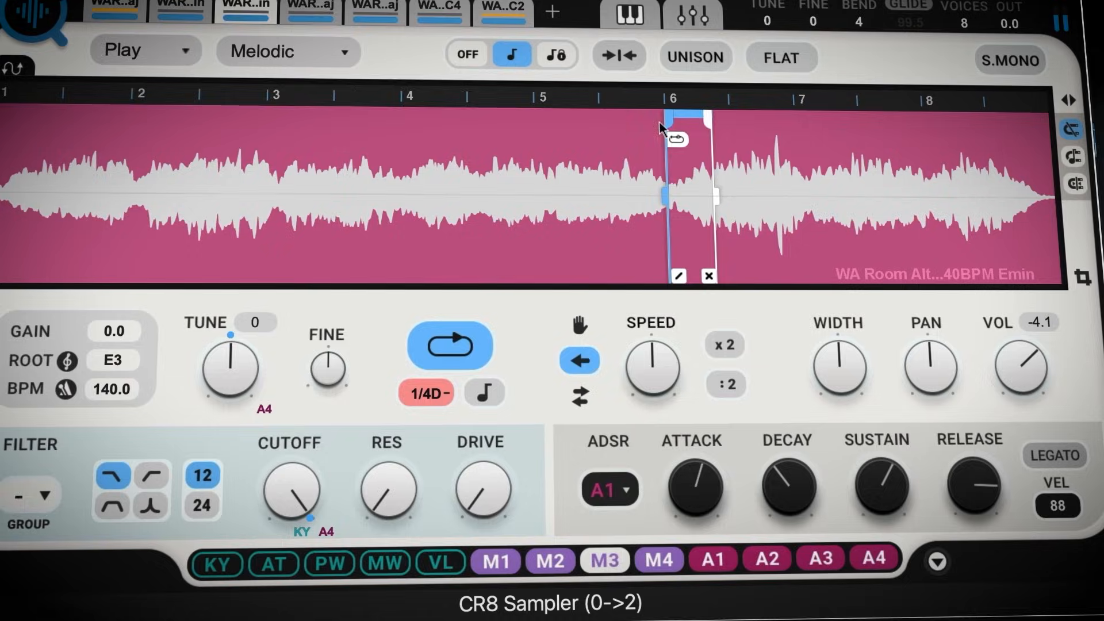
# Step: Lengthen the melodic room sample's loop by moving its start earlier, and switch playback to back-and-forth
pyautogui.moveTo(661, 128); pyautogui.dragTo(605, 129)
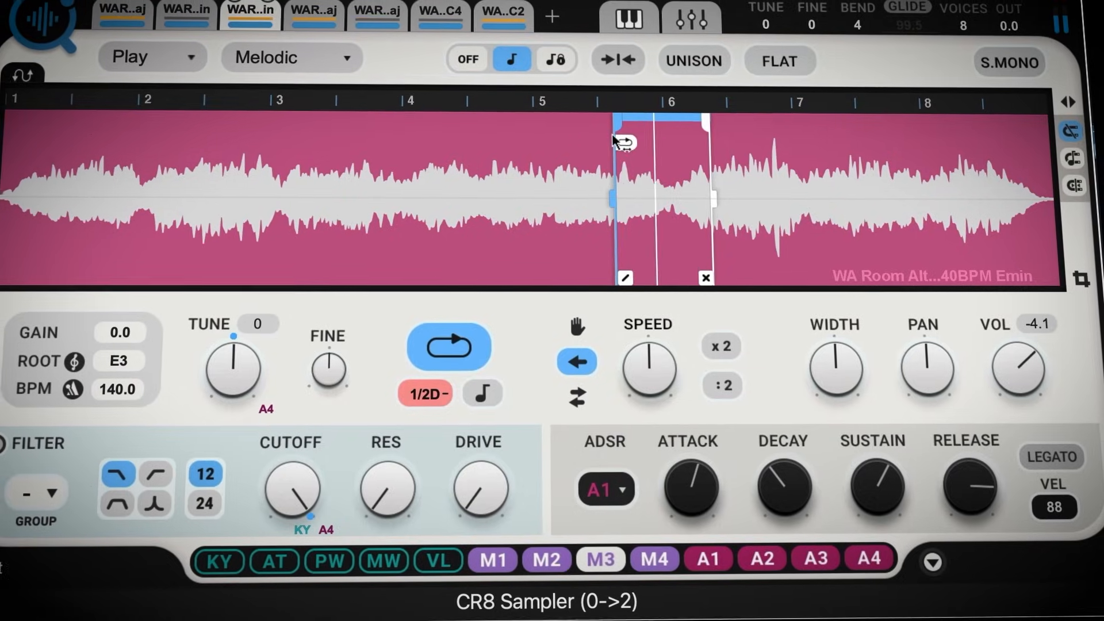
pyautogui.click(572, 395)
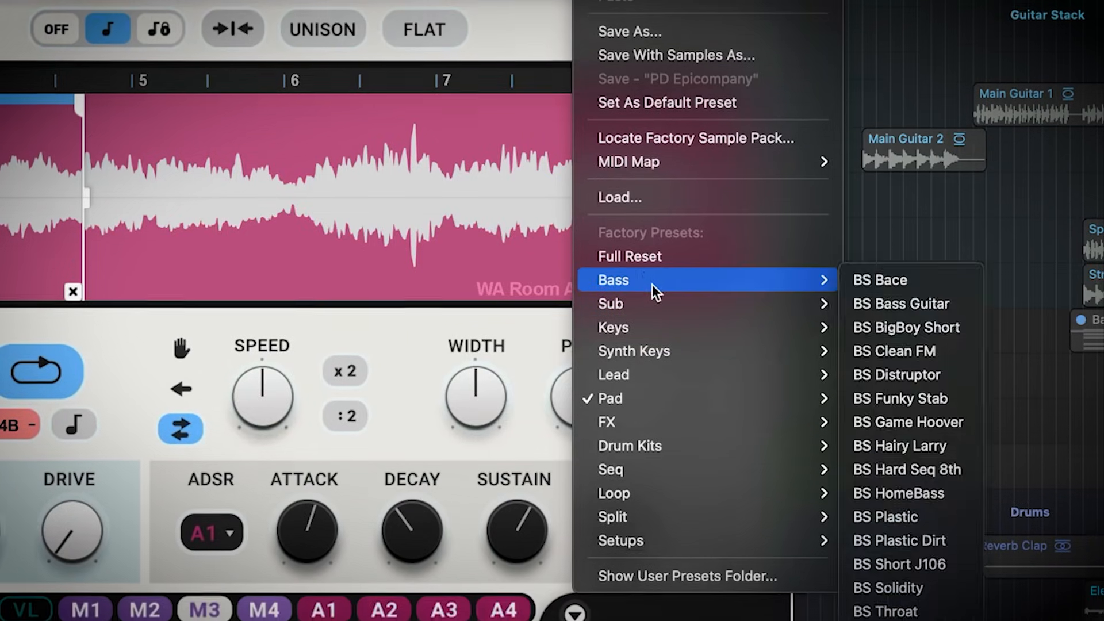
# Step: Look through the factory Bass presets
pyautogui.moveTo(652, 274)
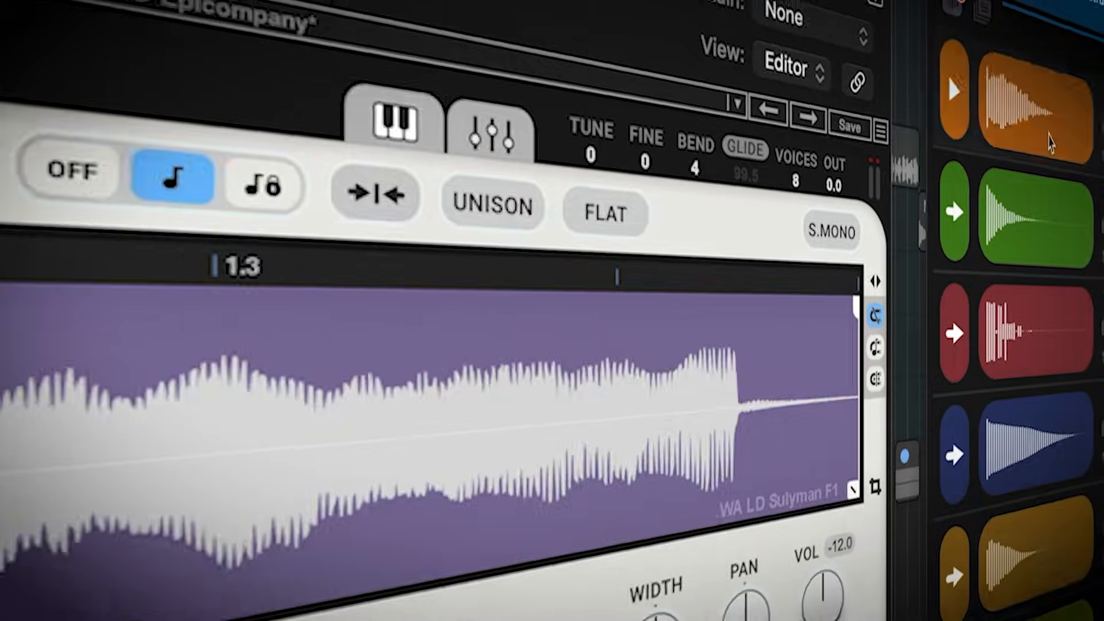
pyautogui.click(894, 119)
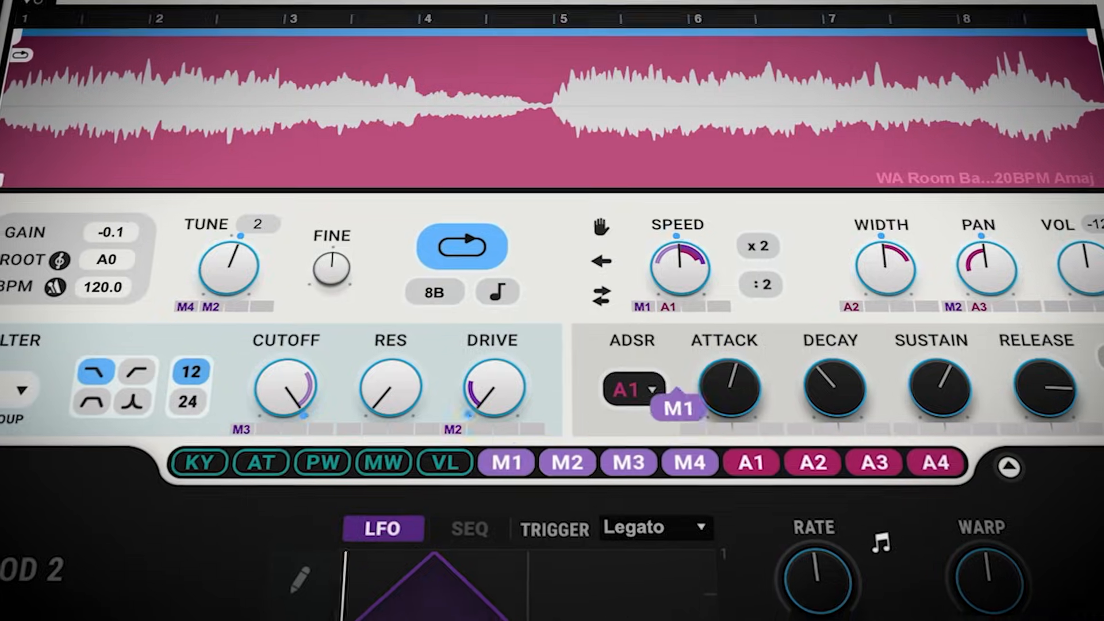
# Step: Assign modulator M1 to the Attack of the room sample's A1 envelope
pyautogui.moveTo(679, 408); pyautogui.dragTo(727, 403)
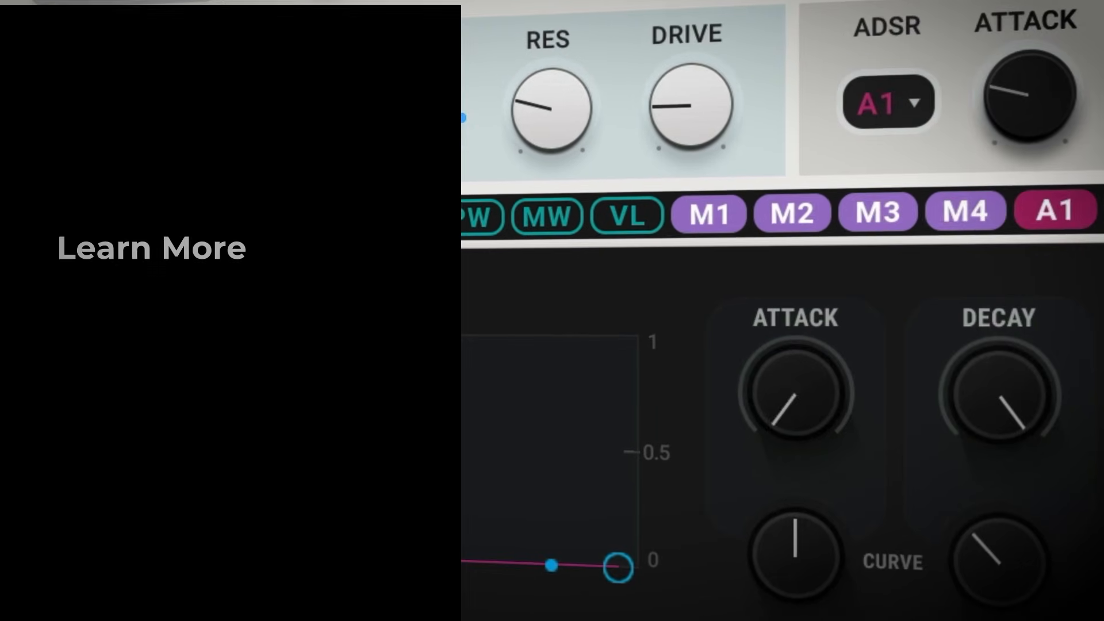